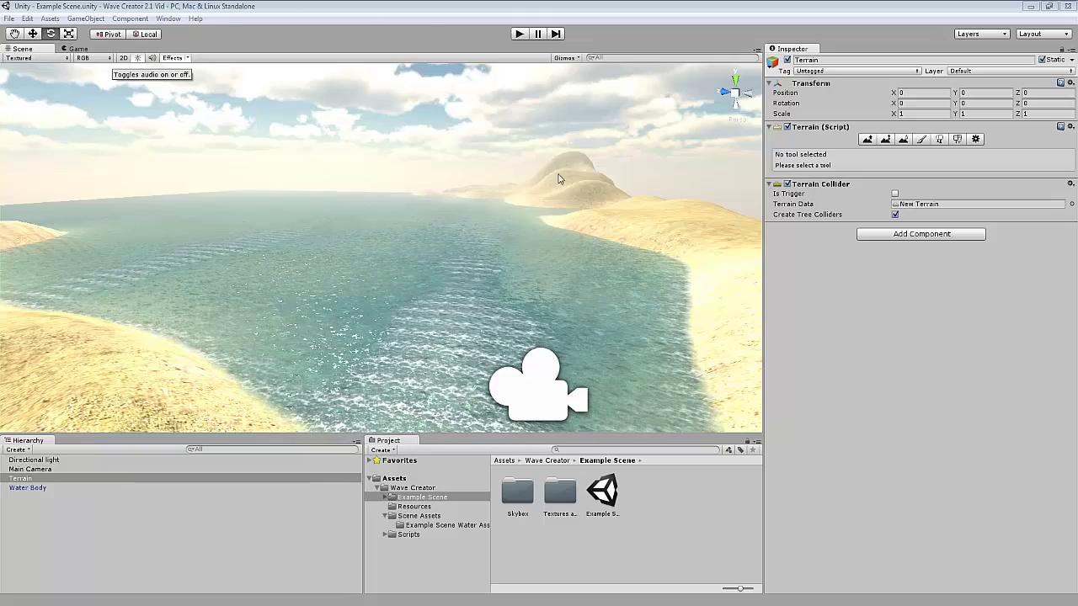
right_click_drag(250, 217, 282, 290)
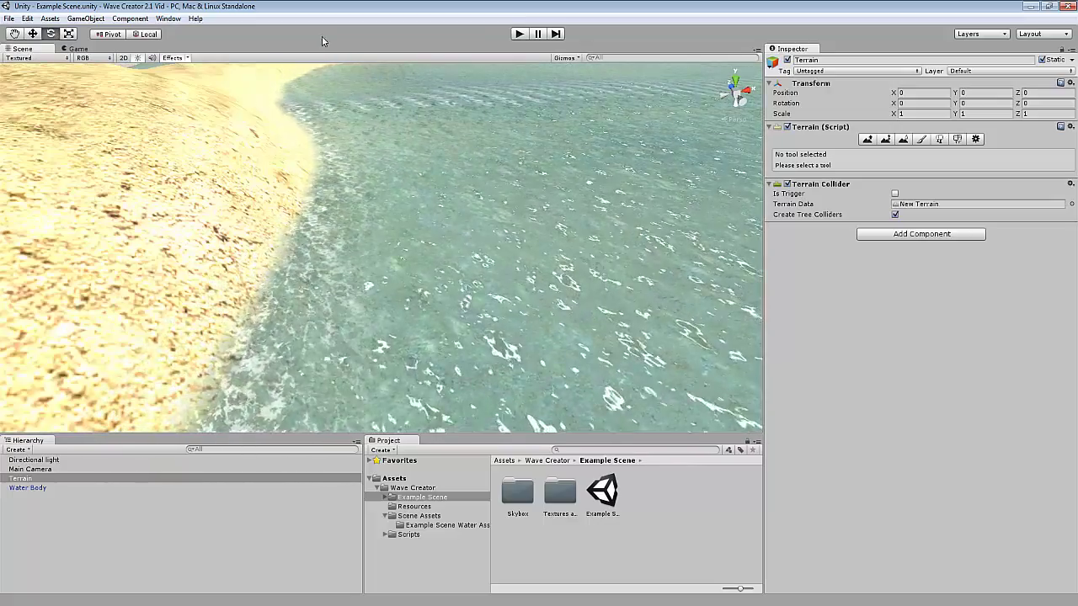
right_click_drag(290, 314, 260, 146)
right_click_drag(336, 227, 356, 310)
left_click(317, 255)
left_click(390, 315)
Step: Open the Scene 1 scene from the top-level Assets folder
left_click(377, 491)
left_click(384, 488)
left_click(395, 478)
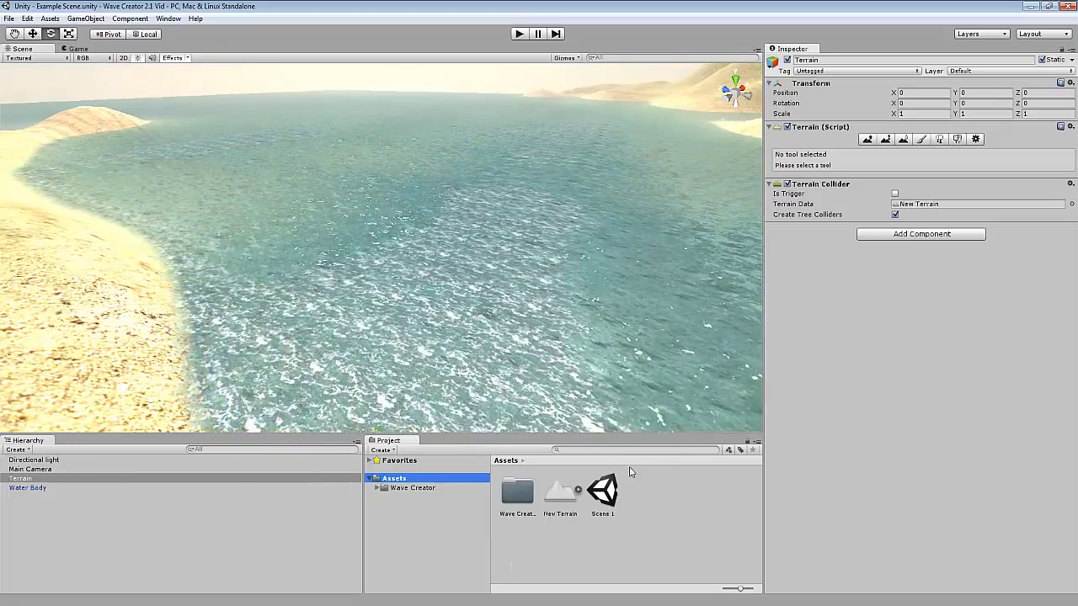
double_click(602, 490)
Step: Select the terrain and examine its island shape up close and from a distance
right_click_drag(446, 354, 496, 366)
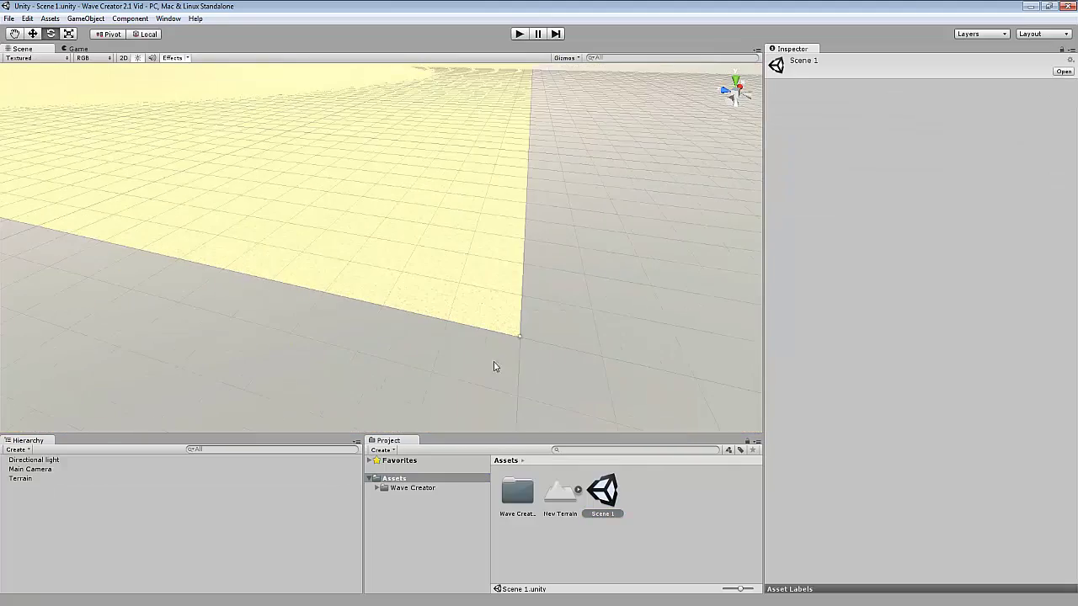
left_click(21, 478)
right_click_drag(120, 429, 315, 382)
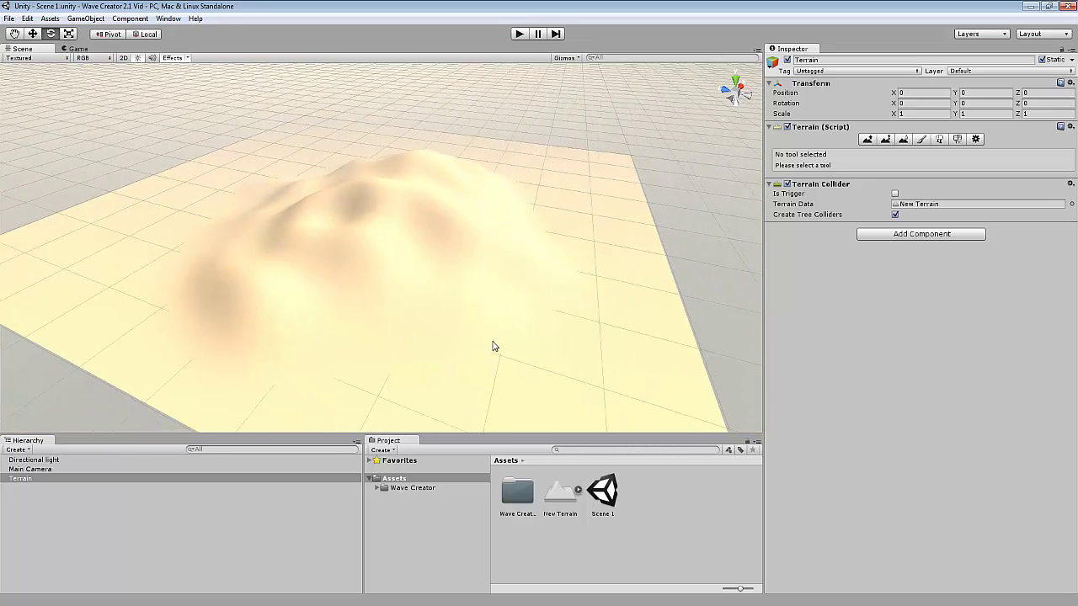
scroll(354, 174, "up", 3)
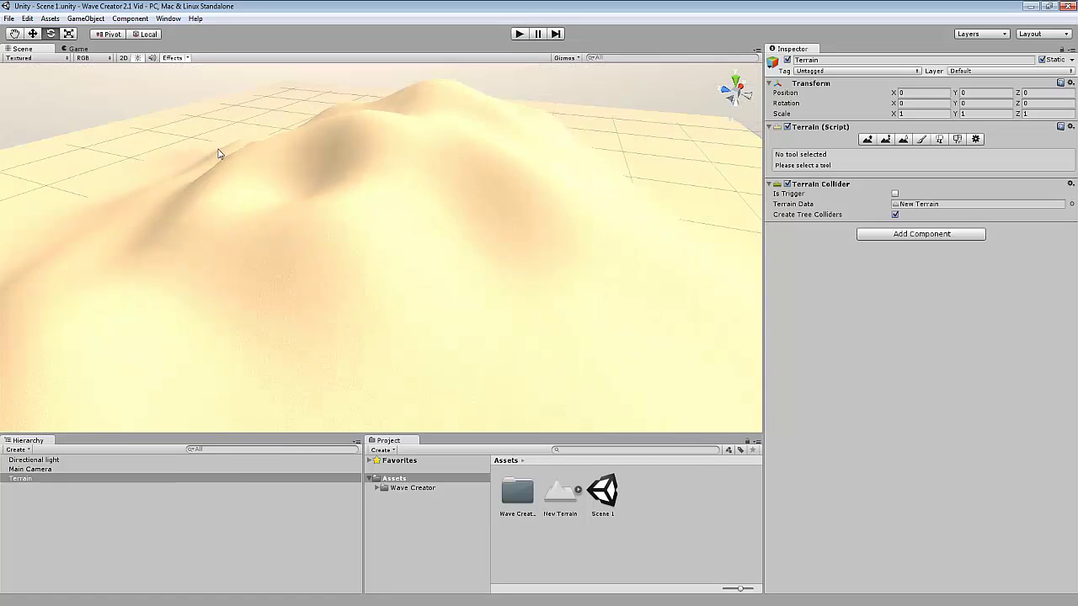
scroll(266, 303, "down", 2)
scroll(266, 300, "down", 3)
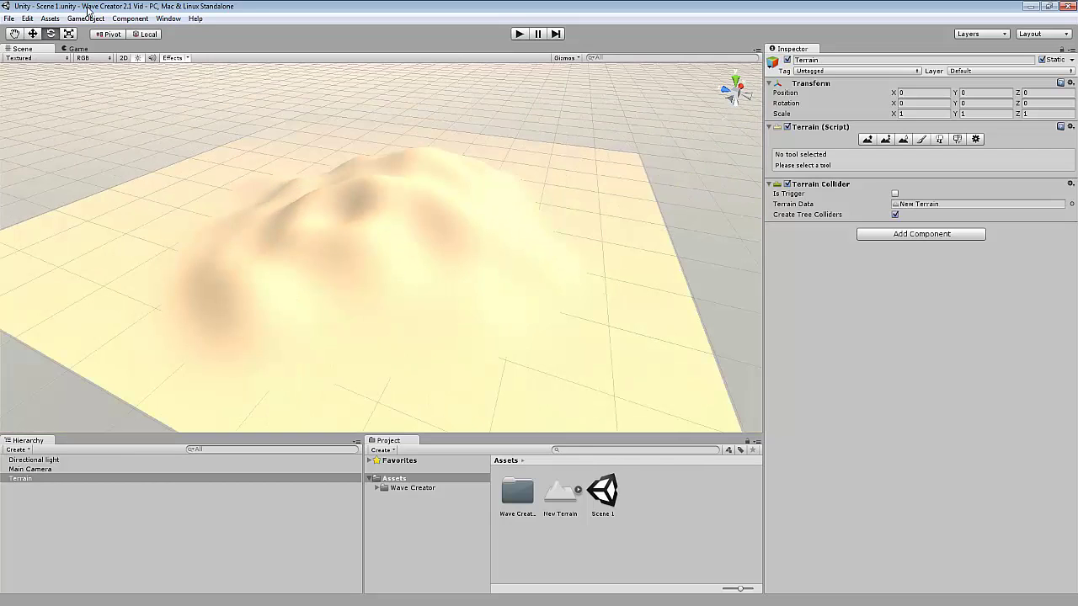
Step: Show the scene's render settings to check the fog and skybox material
left_click(28, 18)
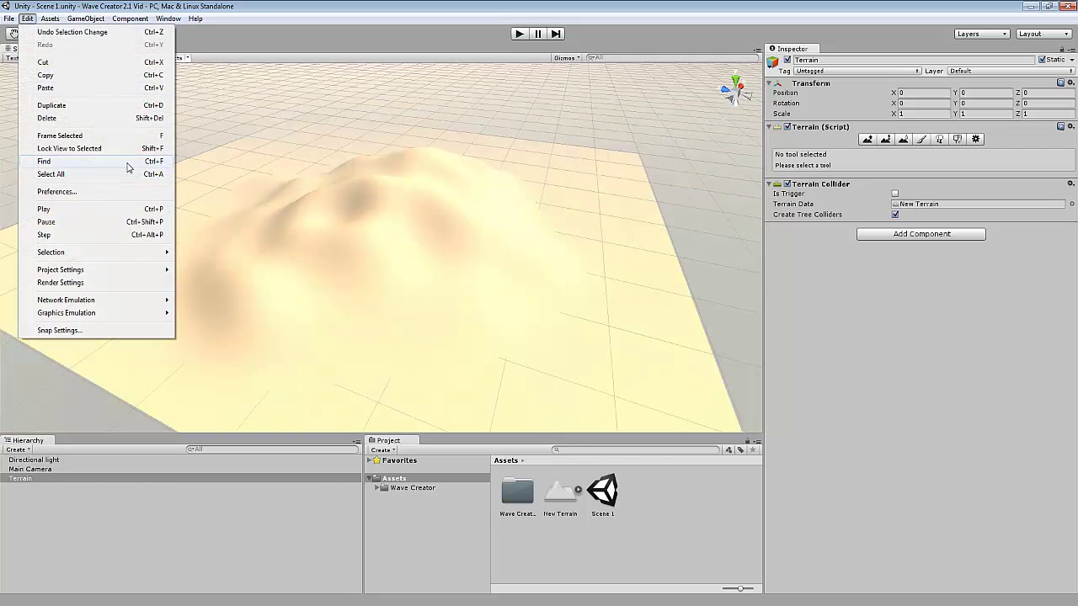
left_click(73, 282)
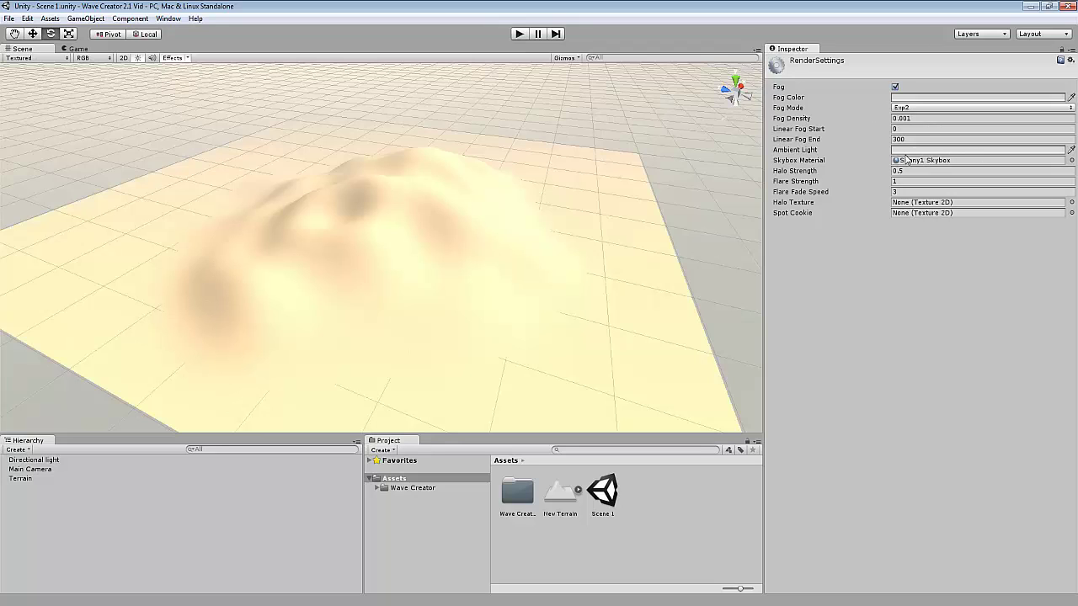
right_click_drag(461, 170, 412, 269)
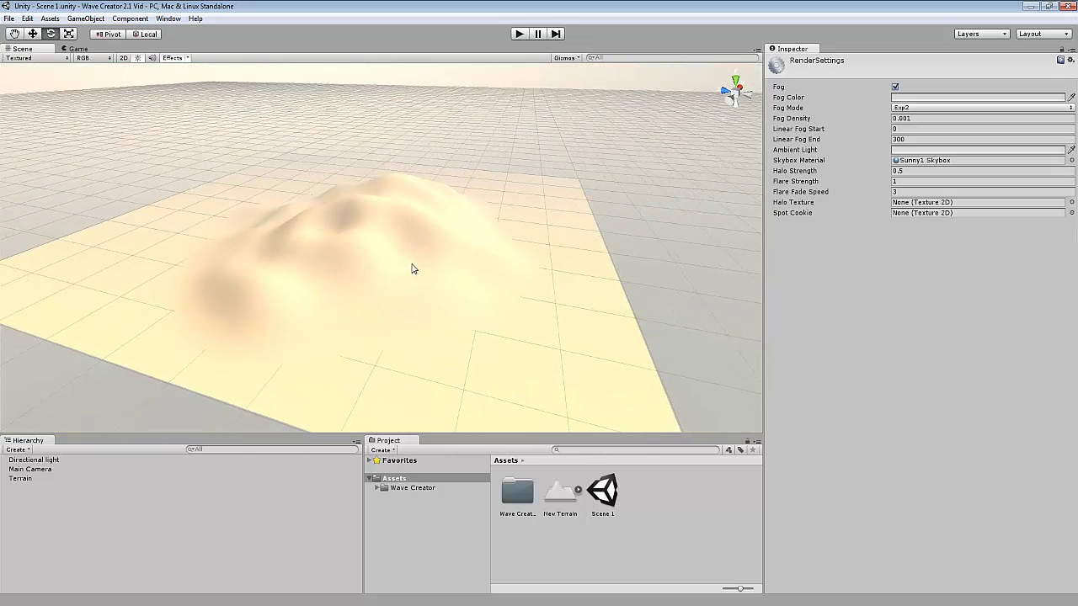
scroll(412, 105, "up", 2)
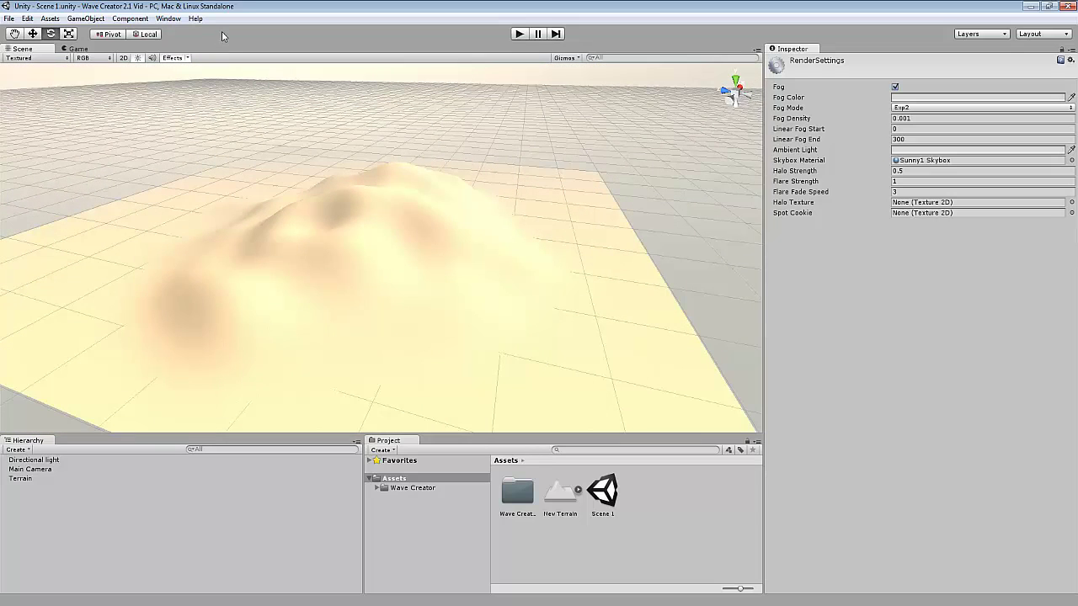
Step: Start creating a new water body, setting both its width and length to 1000
left_click(76, 18)
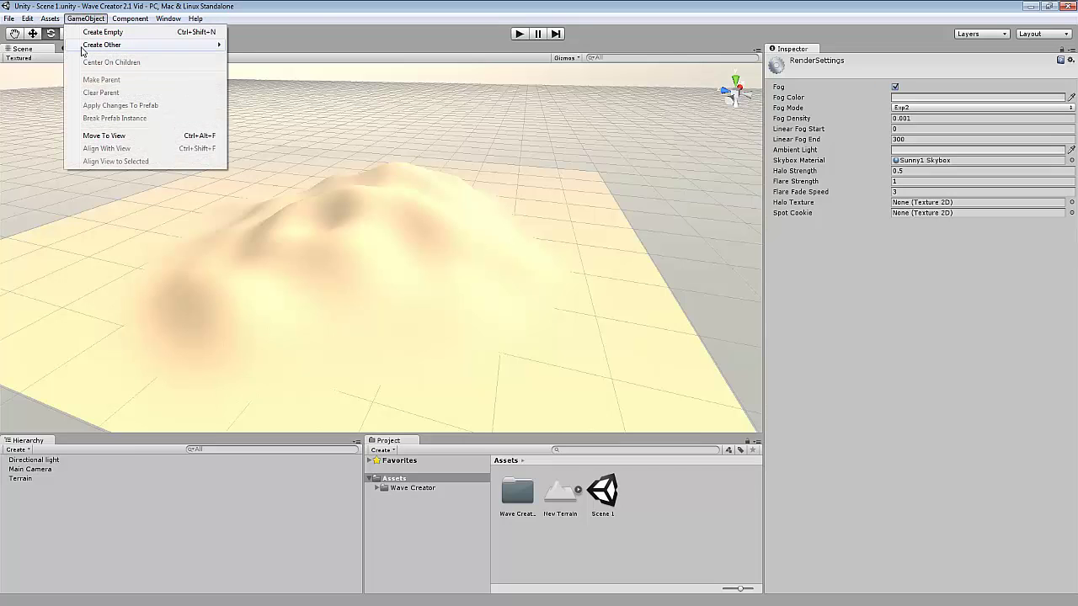
mouse_move(151, 45)
left_click(260, 355)
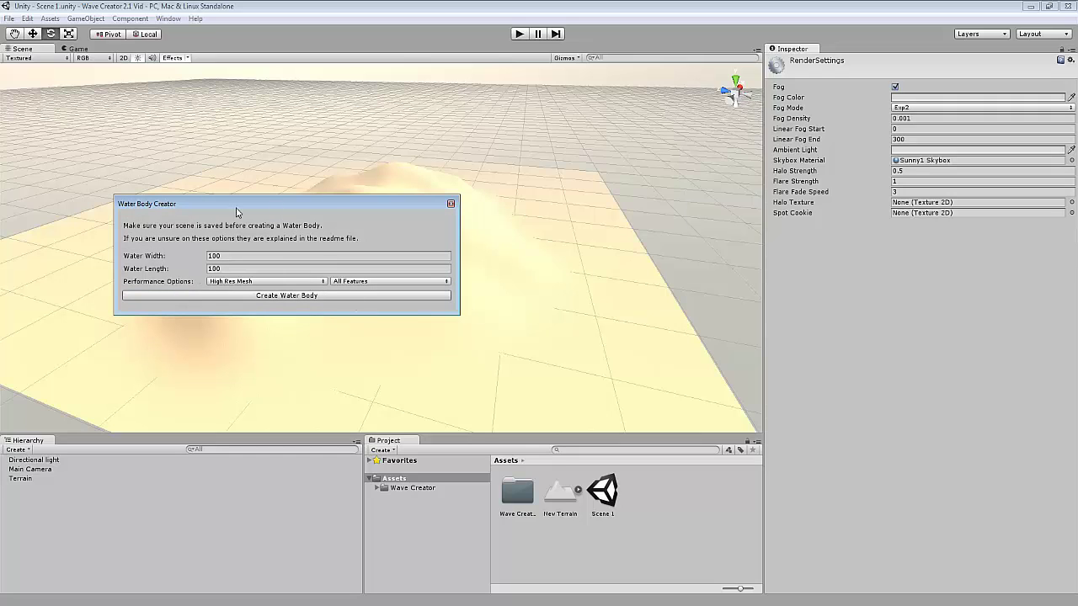
left_click_drag(315, 214, 306, 244)
left_click(218, 287)
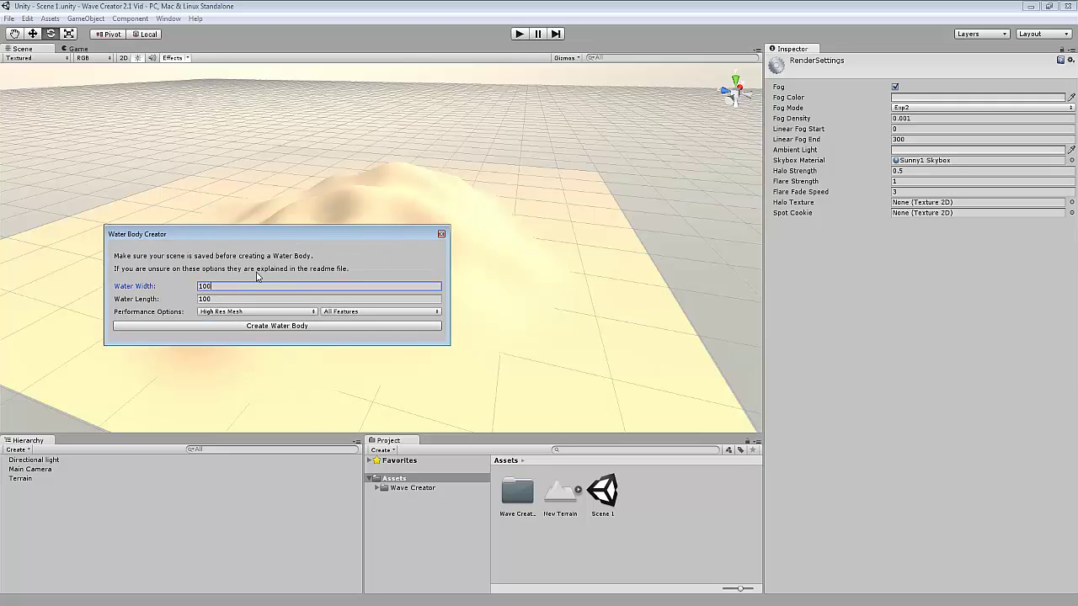
type("0")
key("Tab")
type("1000")
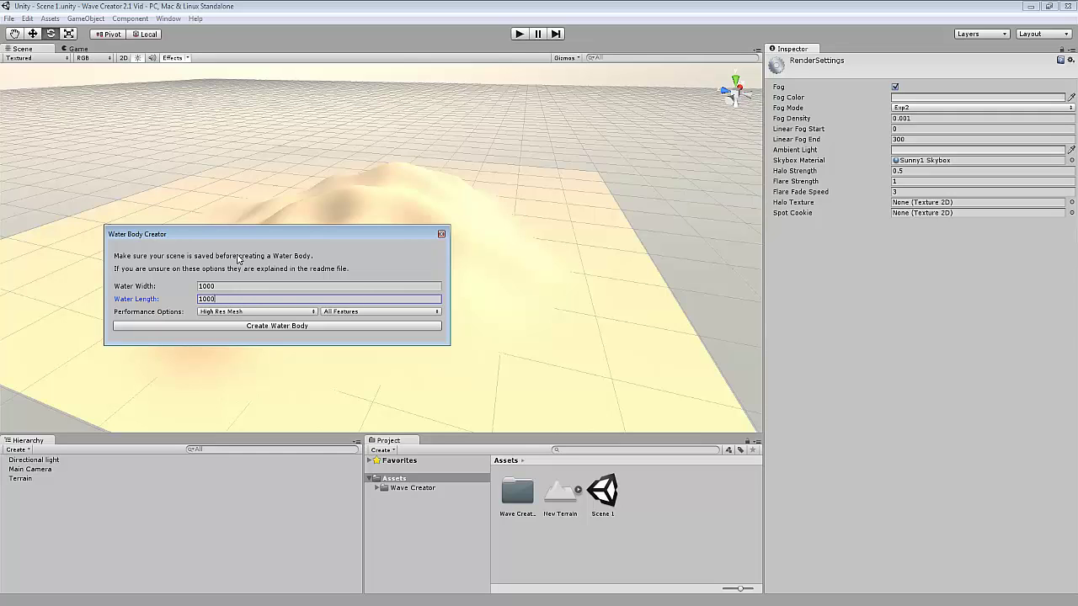
Step: Review the mesh resolution and feature choices of the performance options, keeping High Res Mesh and All Features
left_click_drag(236, 242, 250, 228)
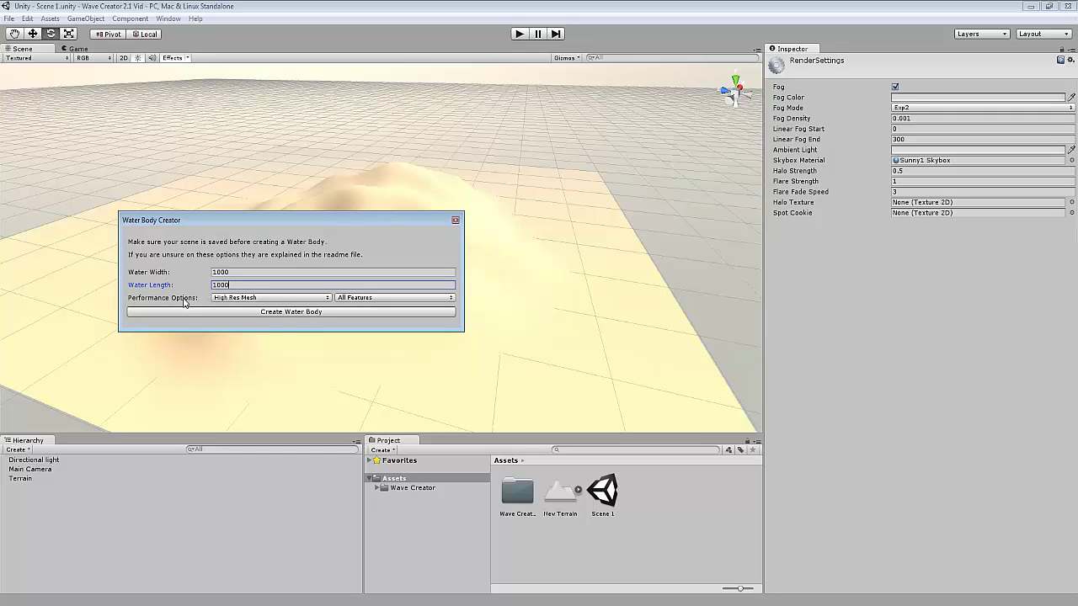
left_click(217, 299)
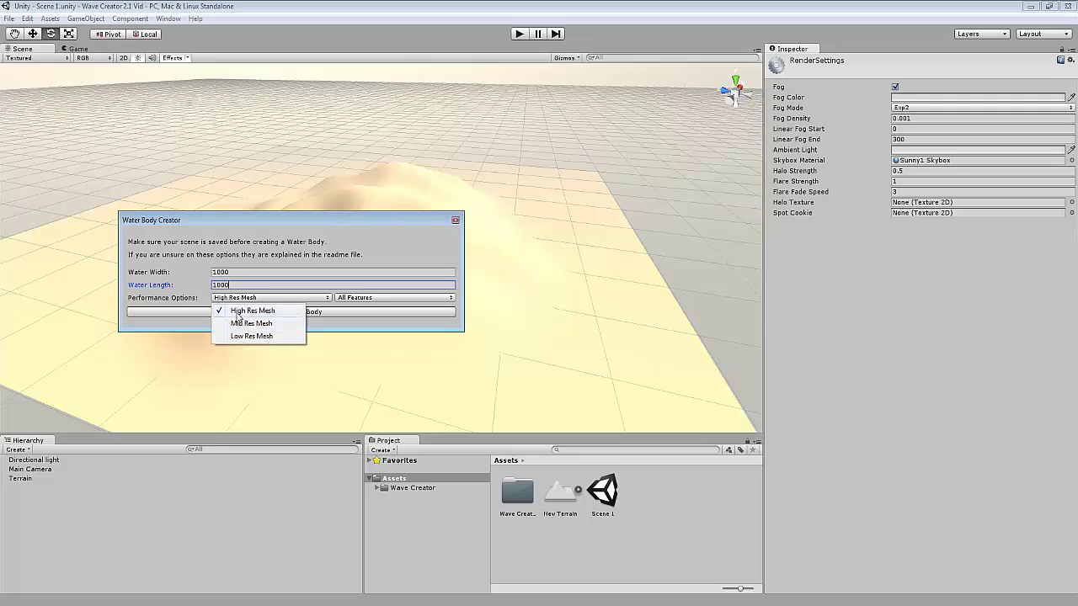
left_click(172, 300)
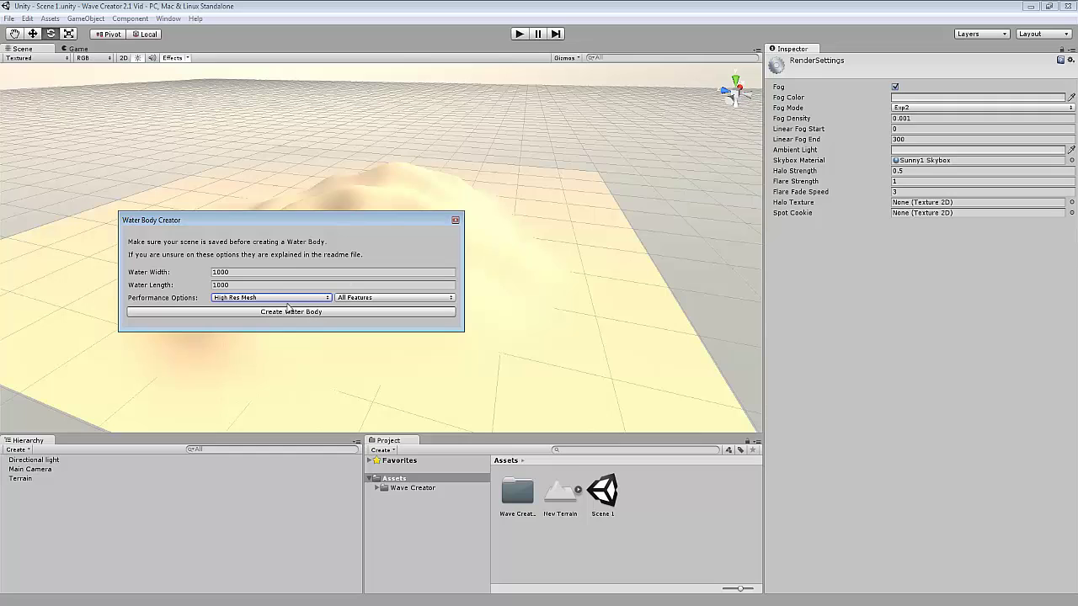
left_click(230, 300)
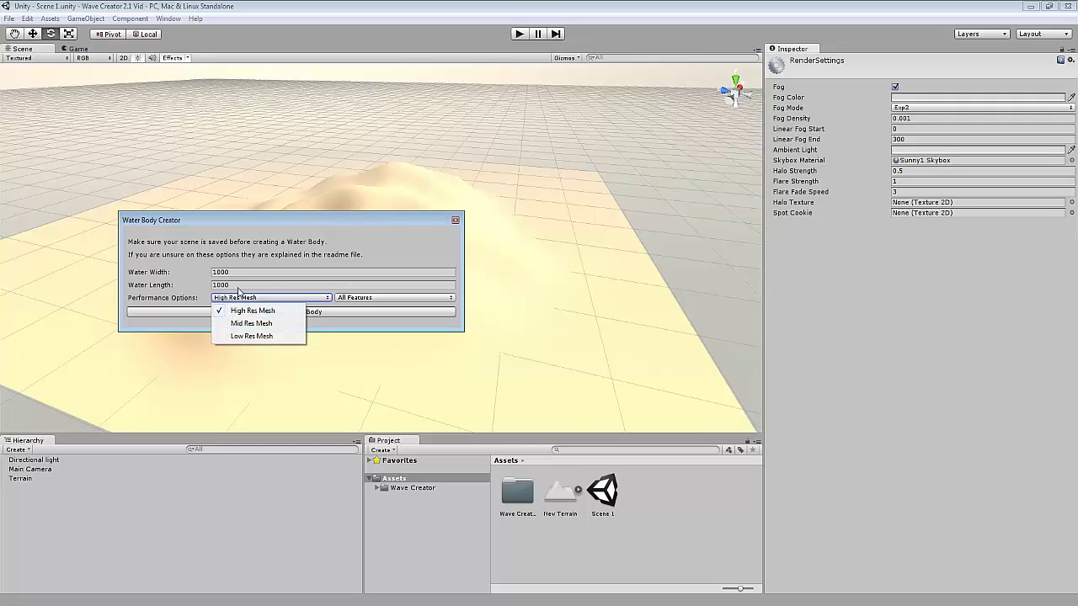
left_click(240, 285)
left_click(375, 299)
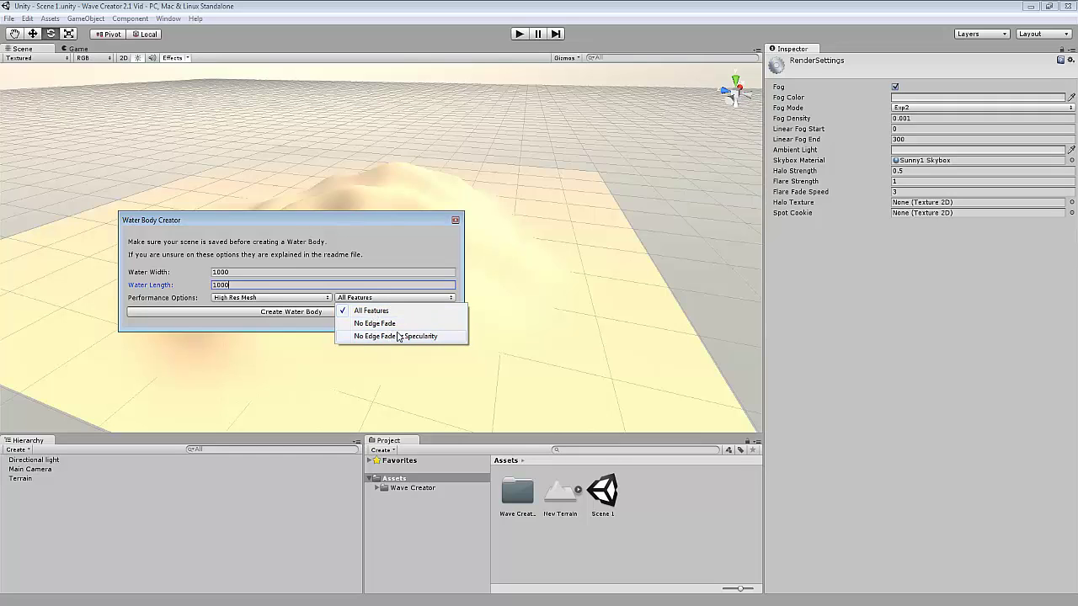
left_click(276, 283)
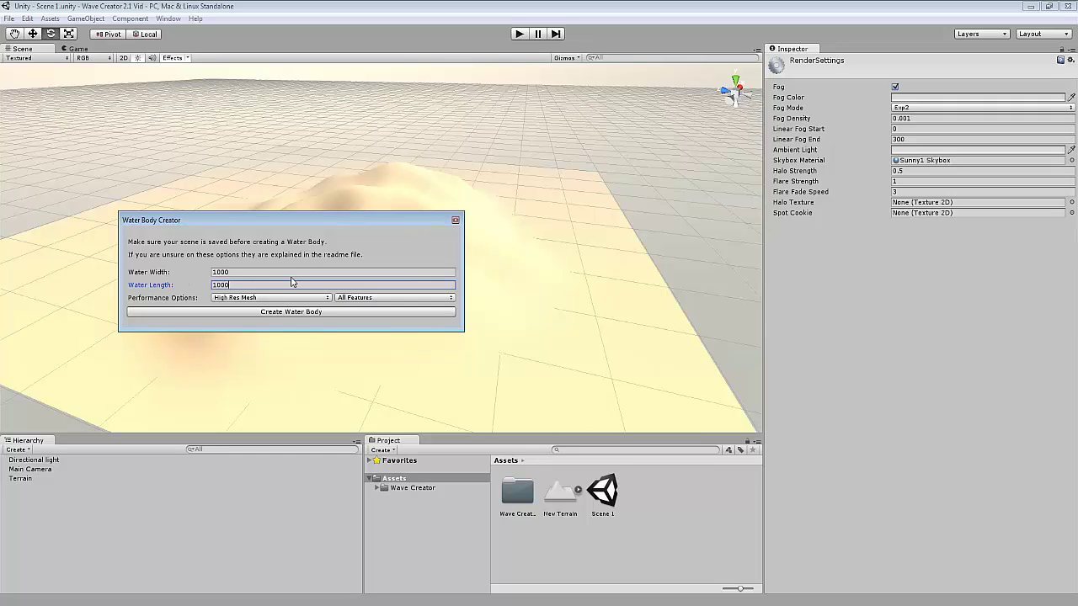
Step: Create the water body around the island and close the Water Body Creator
left_click(322, 313)
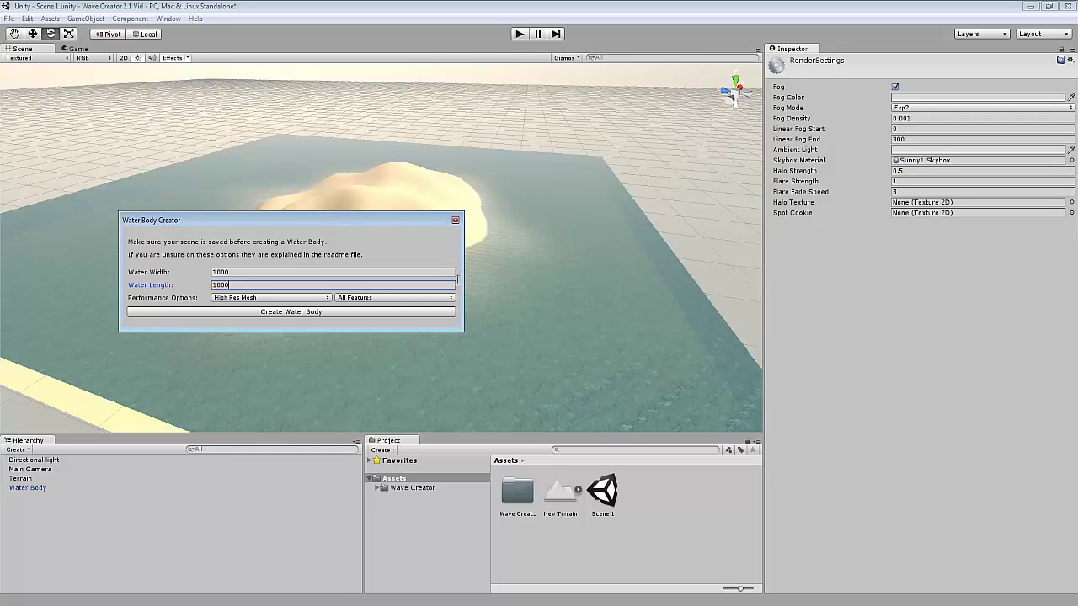
left_click(431, 224)
scroll(353, 305, "up", 3)
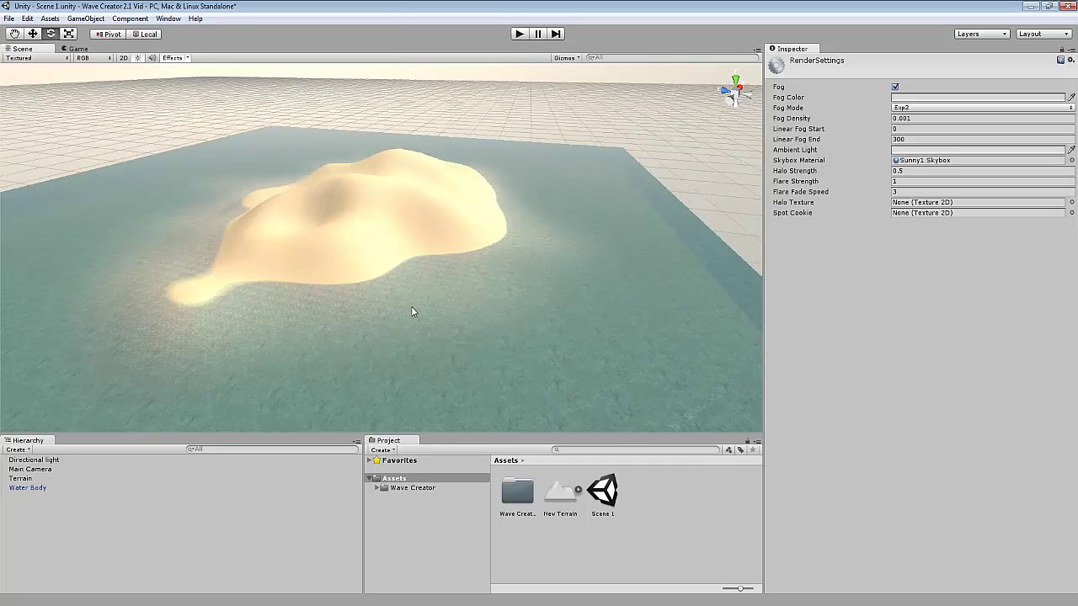
right_click_drag(389, 309, 327, 357)
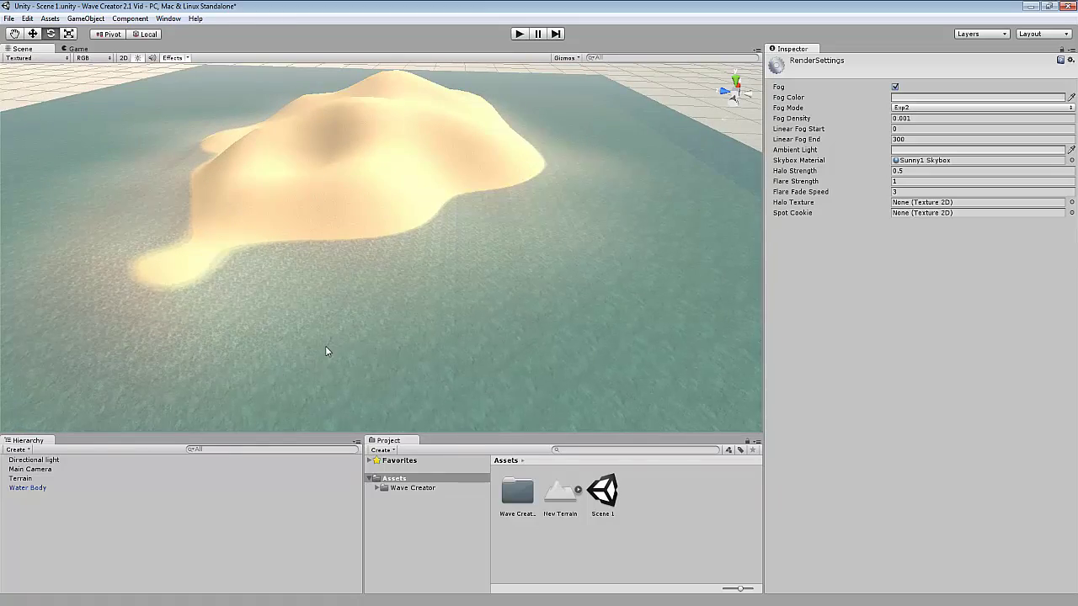
Step: Regenerate the reflection cubemap of the water body's material, then collapse the reflection settings and deselect the water
left_click(329, 351)
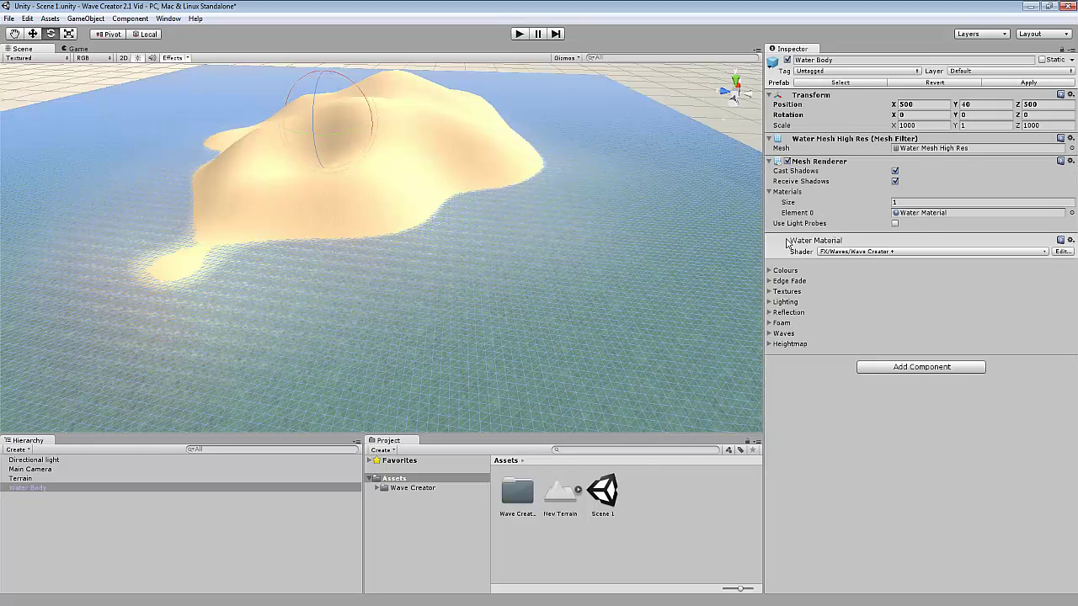
left_click(770, 312)
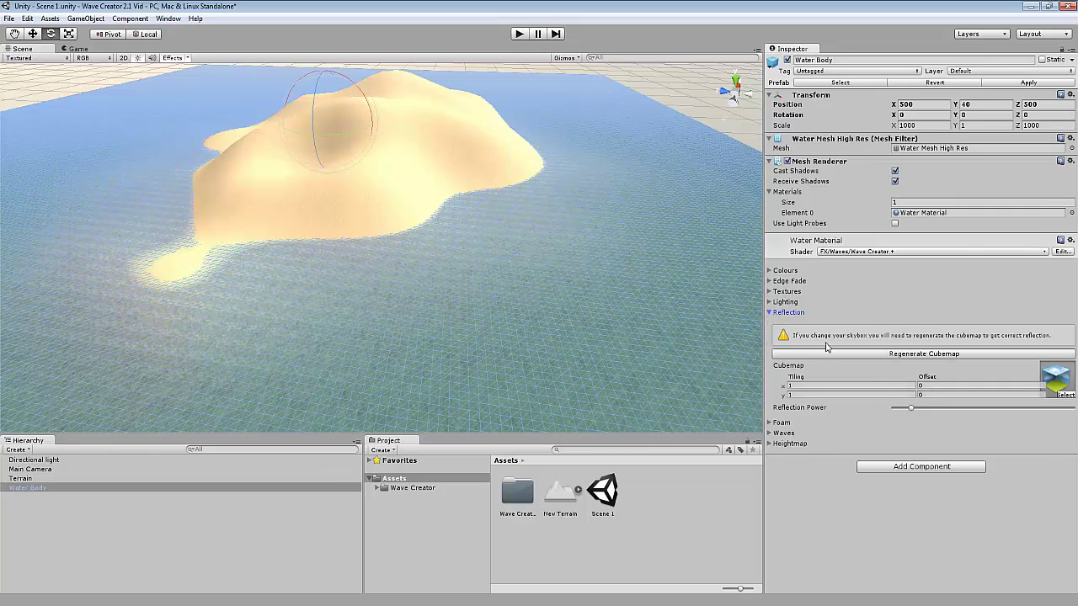
left_click(914, 355)
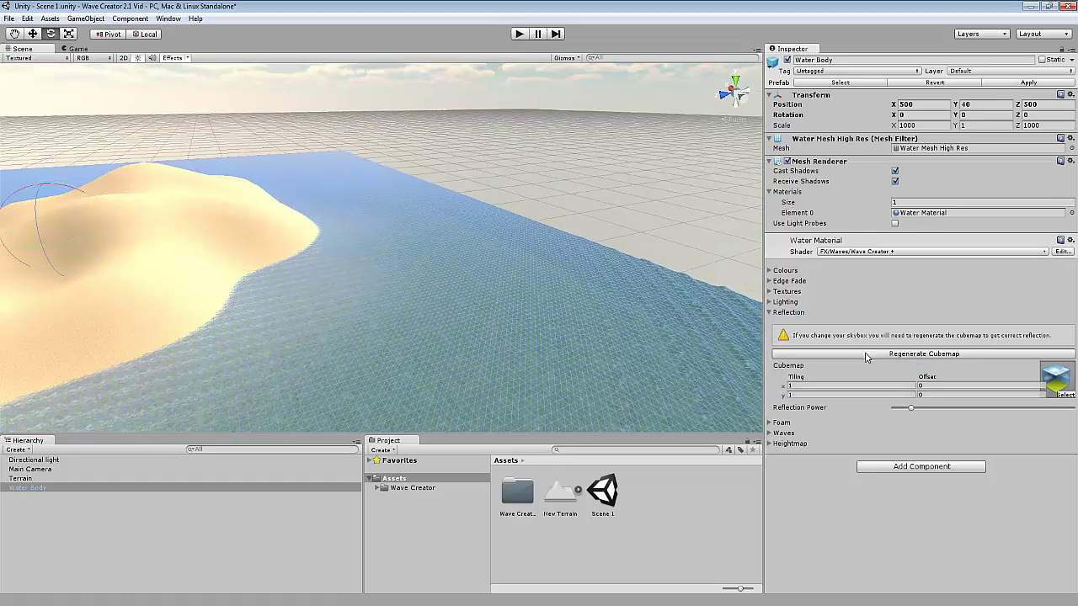
right_click_drag(604, 340, 504, 313)
right_click_drag(501, 222, 36, 62)
right_click_drag(385, 172, 434, 270)
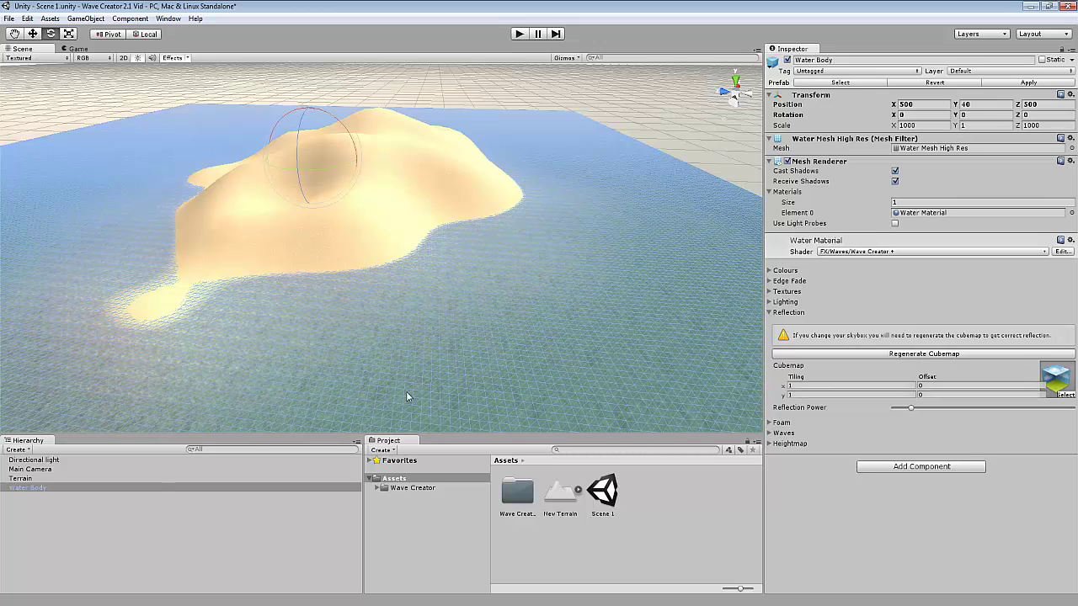
left_click(768, 313)
left_click(68, 556)
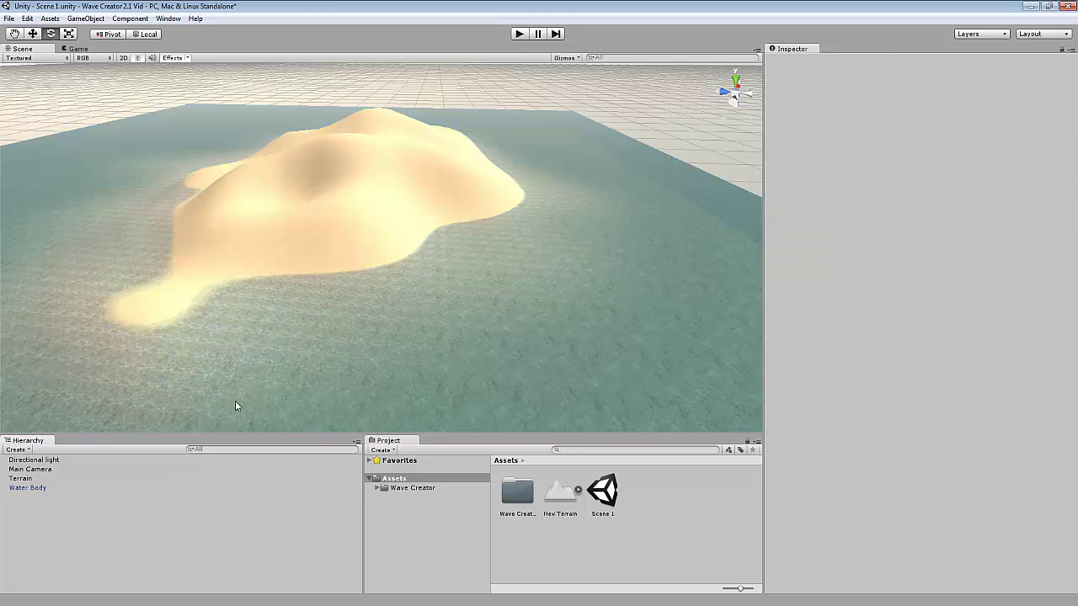
Step: Expand the Main Camera's Set Cam Pos script and look through the scripts that can be added as components
left_click(28, 469)
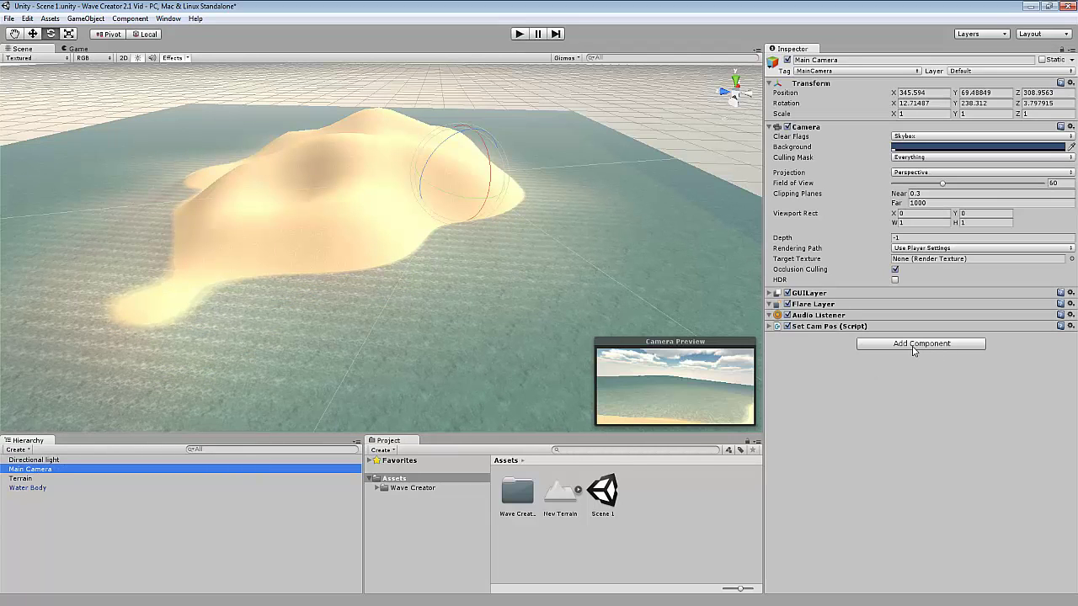
left_click(771, 326)
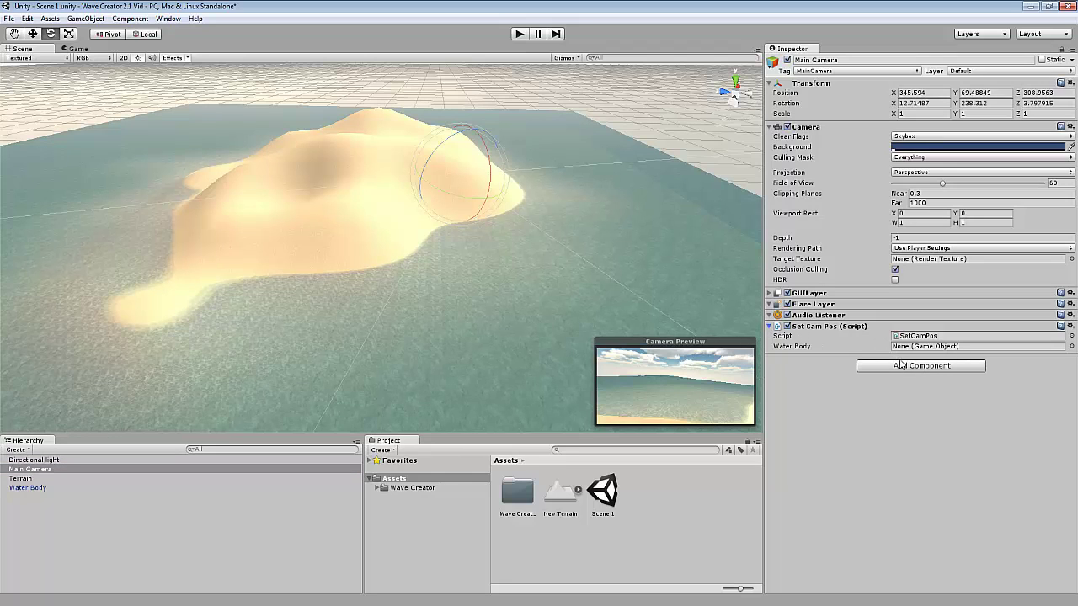
left_click(946, 367)
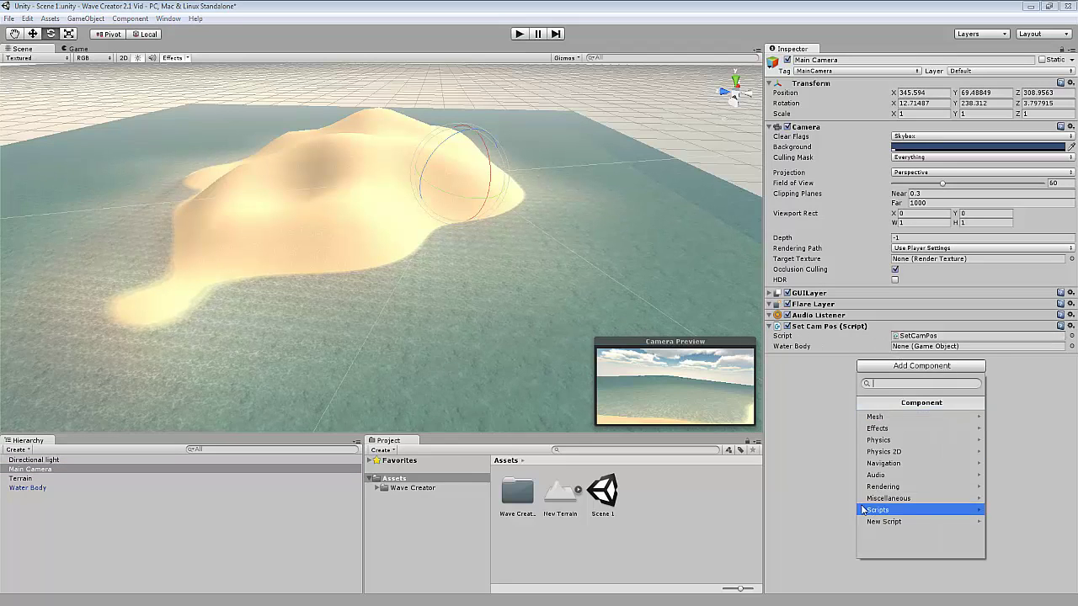
left_click(849, 507)
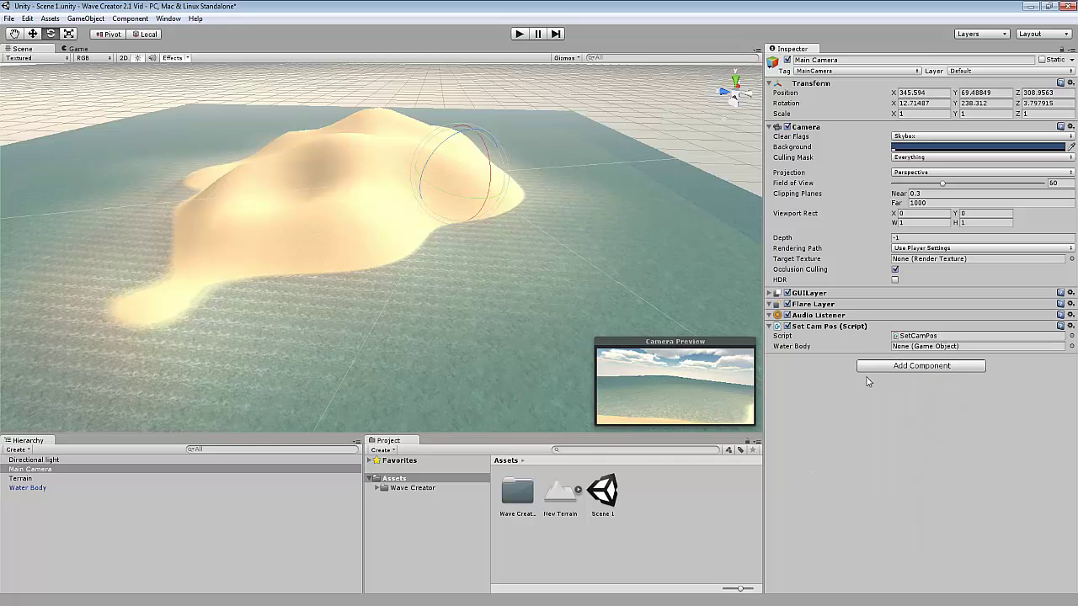
left_click(891, 370)
left_click(903, 508)
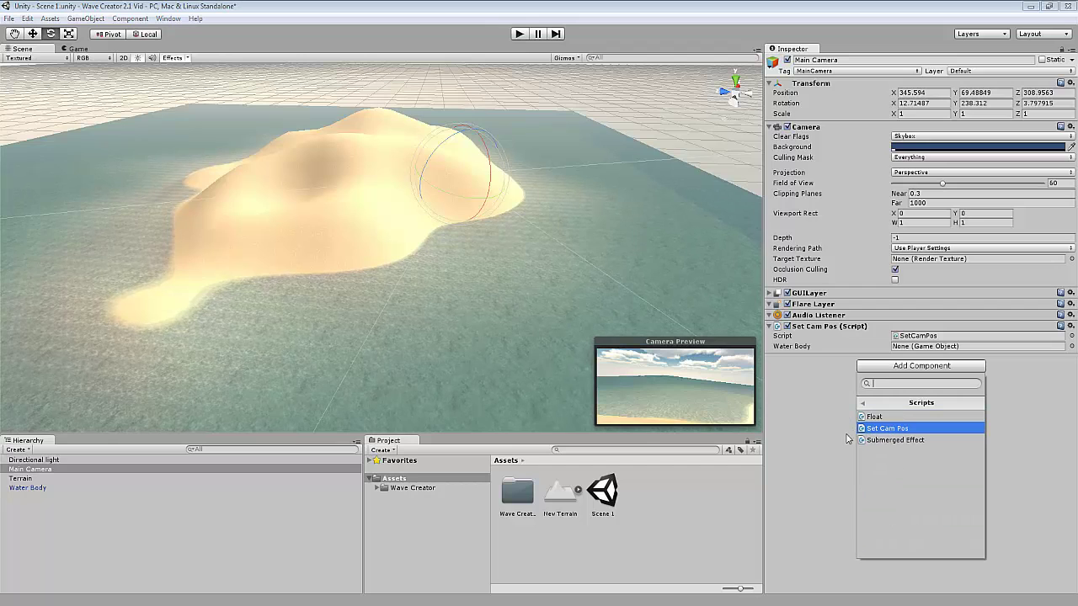
left_click(818, 439)
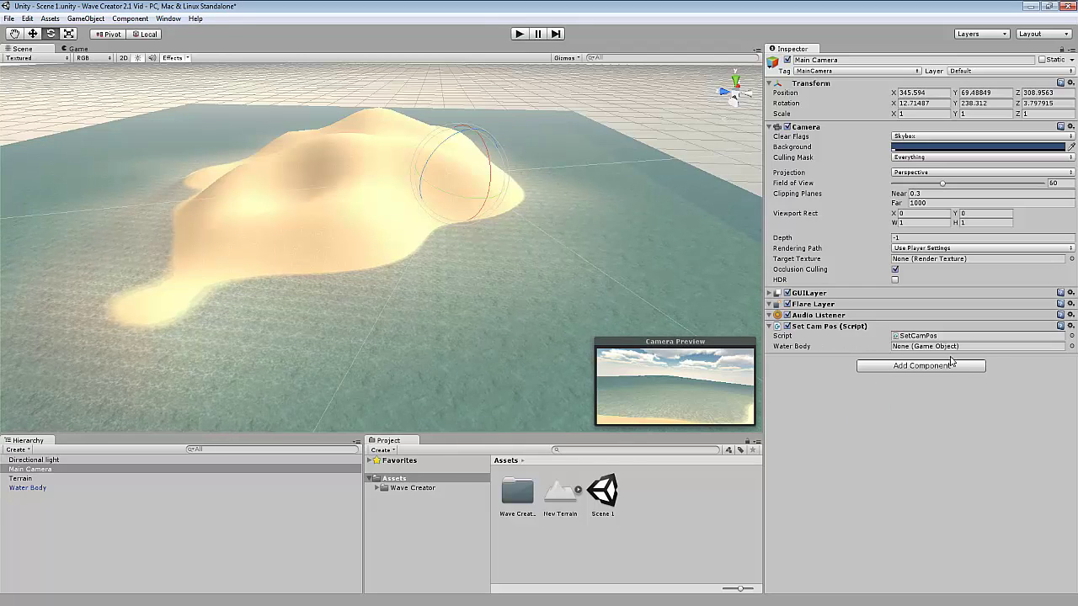
Step: Assign the scene's Water Body object as the water body of the Main Camera's Set Cam Pos script
left_click(1071, 346)
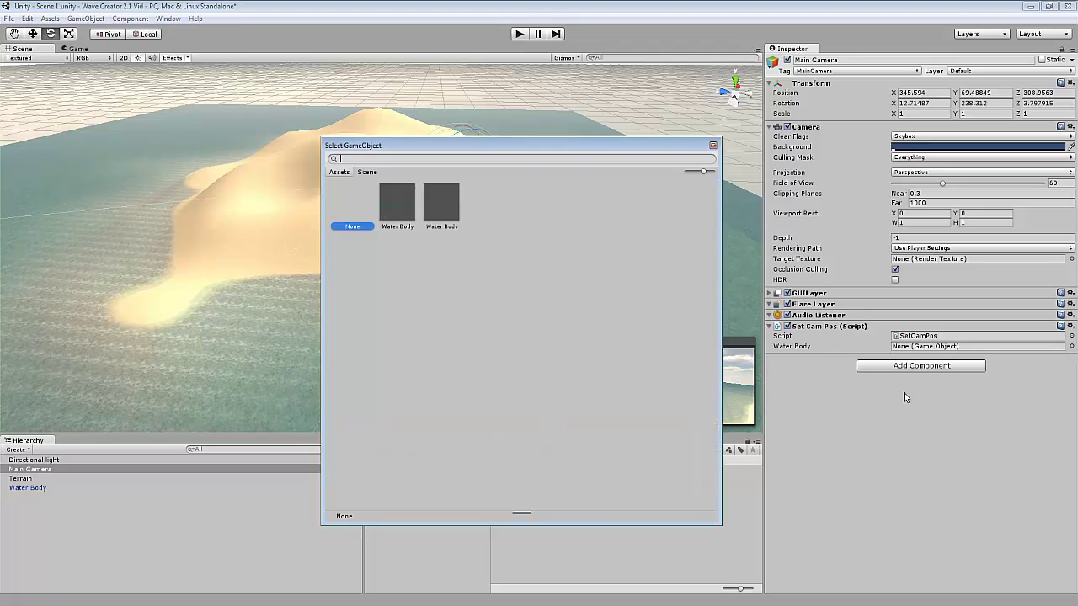
left_click(366, 172)
left_click(371, 220)
left_click(371, 220)
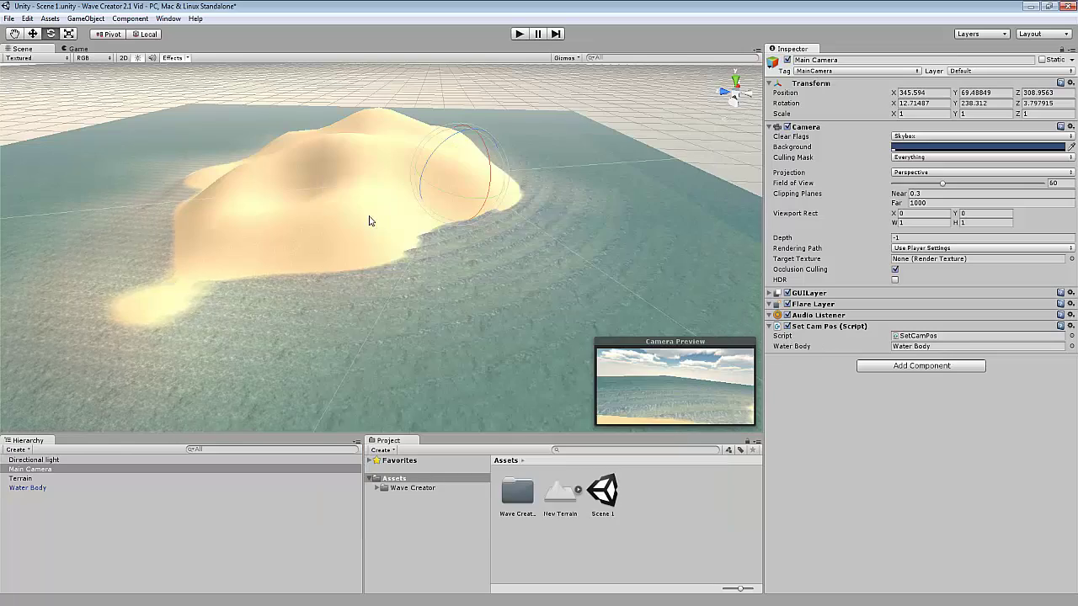
Step: Examine the waves and shoreline around the island from several angles and distances, leaving nothing selected
left_click(17, 489)
left_click(71, 529)
left_click(35, 470)
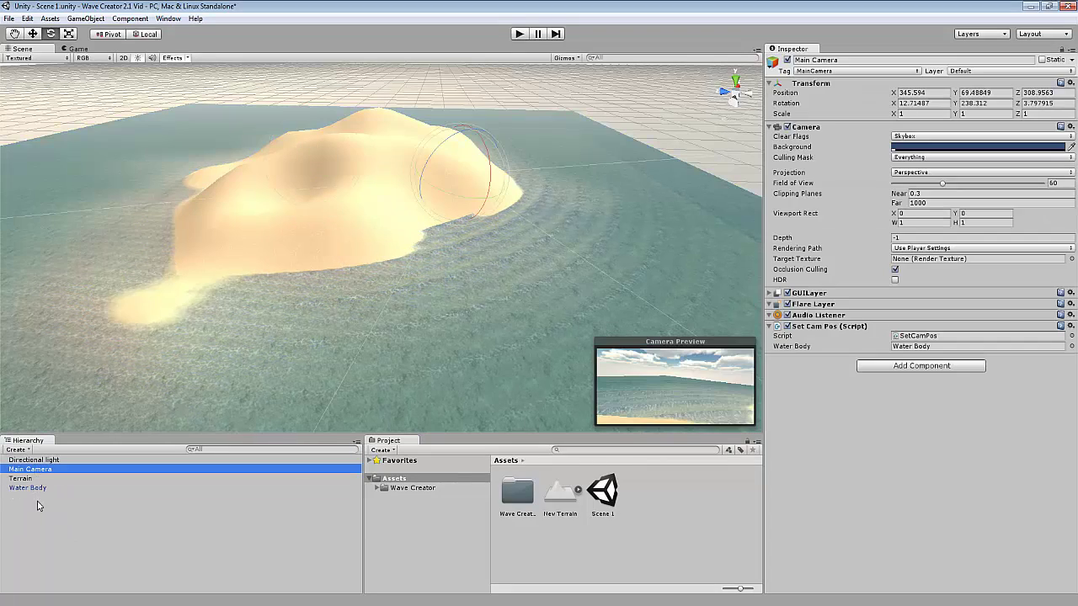
left_click_drag(729, 250, 568, 252, "alt")
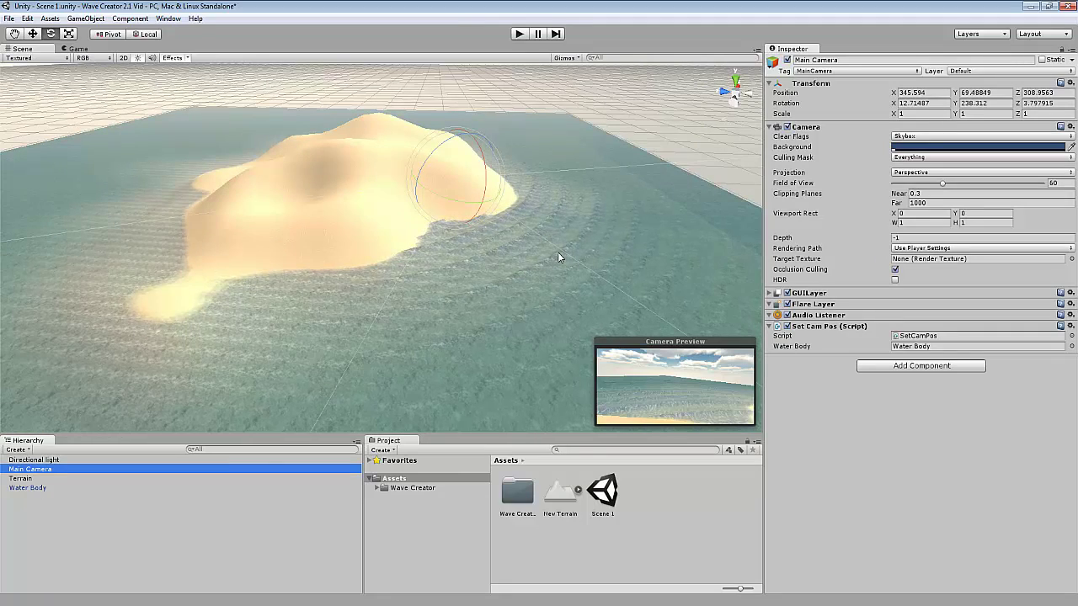
left_click_drag(558, 251, 217, 211, "alt")
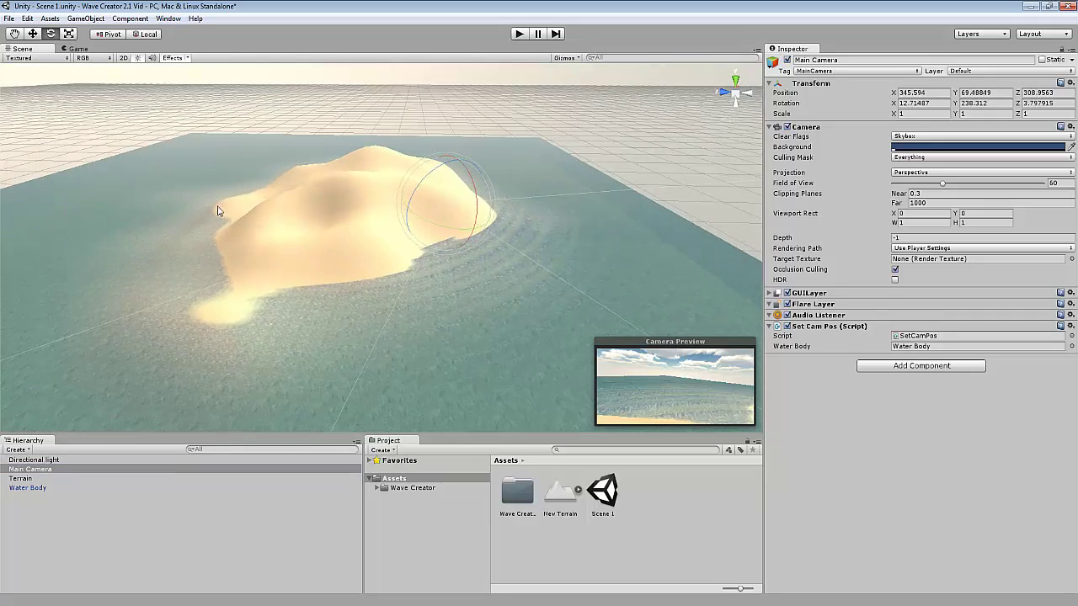
left_click(279, 346)
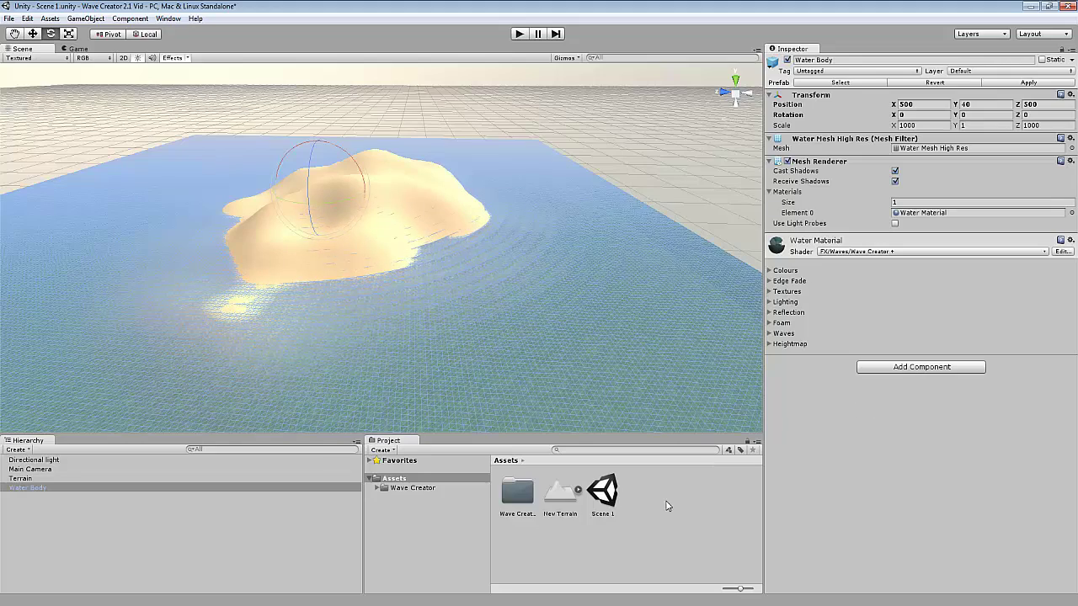
left_click(694, 523)
scroll(657, 331, "up", 3)
scroll(373, 305, "up", 3)
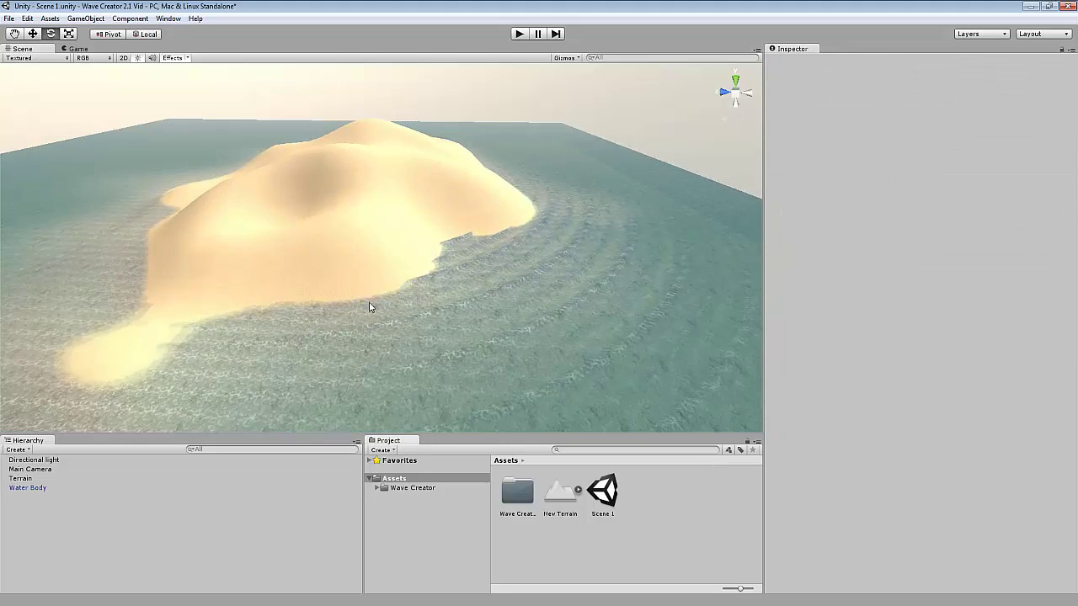
scroll(477, 315, "up", 3)
scroll(442, 380, "up", 3)
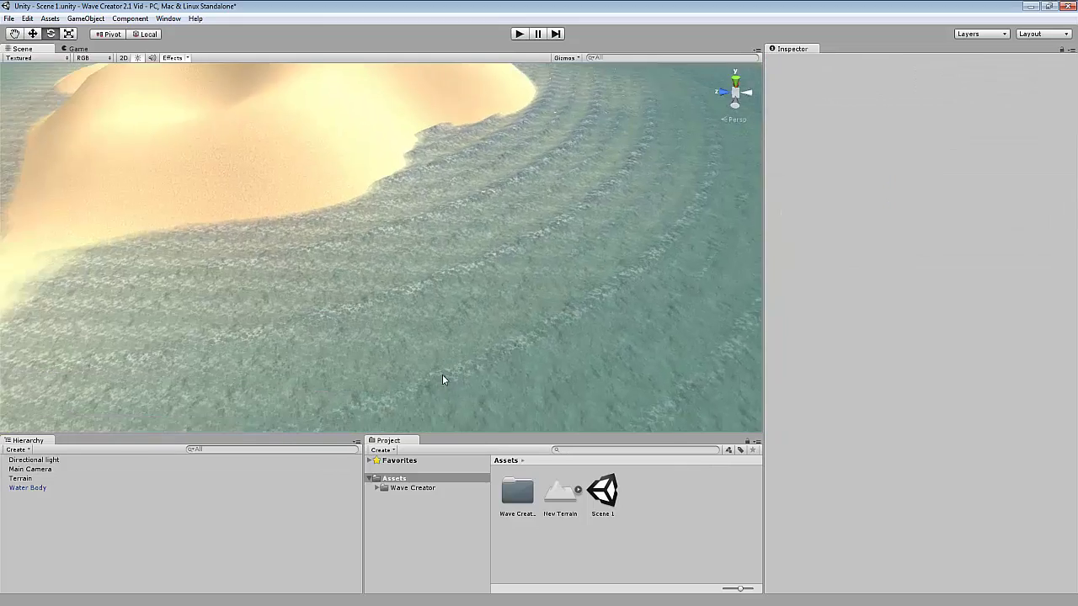
scroll(354, 385, "down", 5)
scroll(260, 393, "down", 2)
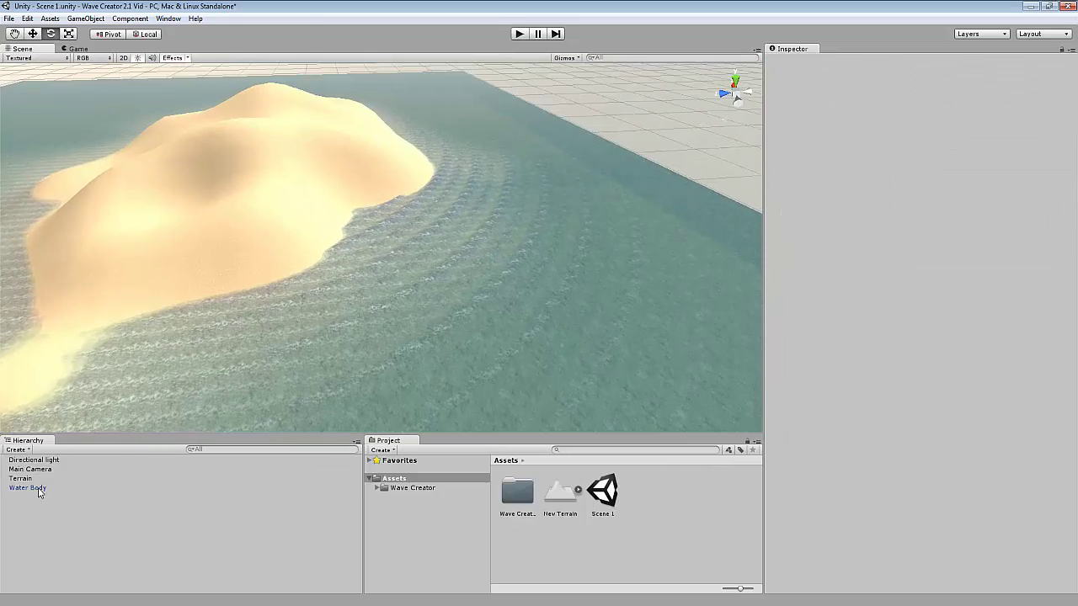
Step: Open the Scene 1 Water Assets folder within Wave Creator's Scene Assets, checking the Example Scene Water Assets folder on the way
left_click(412, 489)
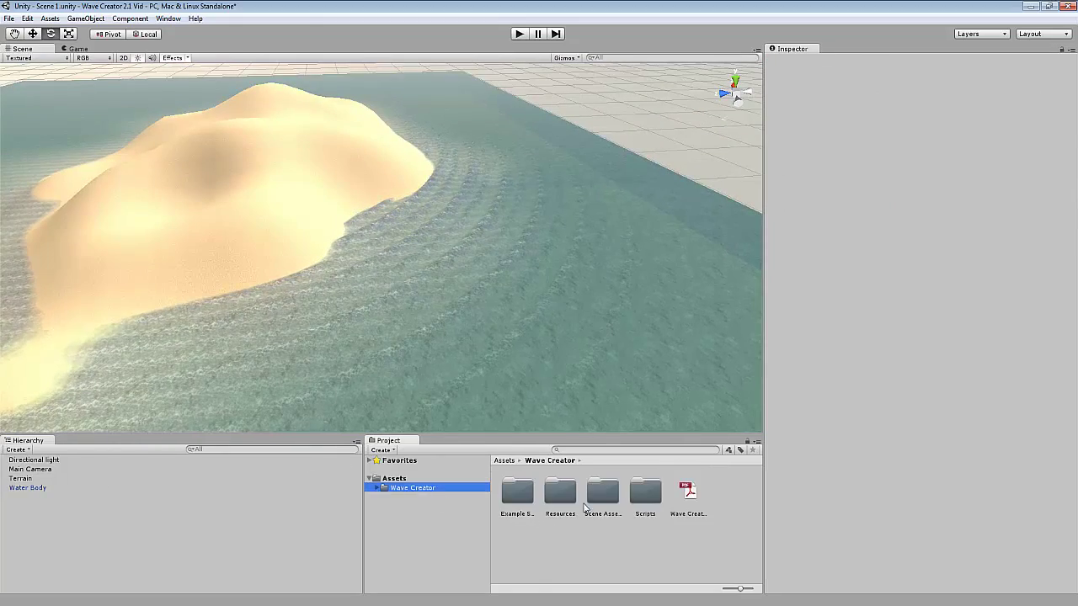
double_click(599, 496)
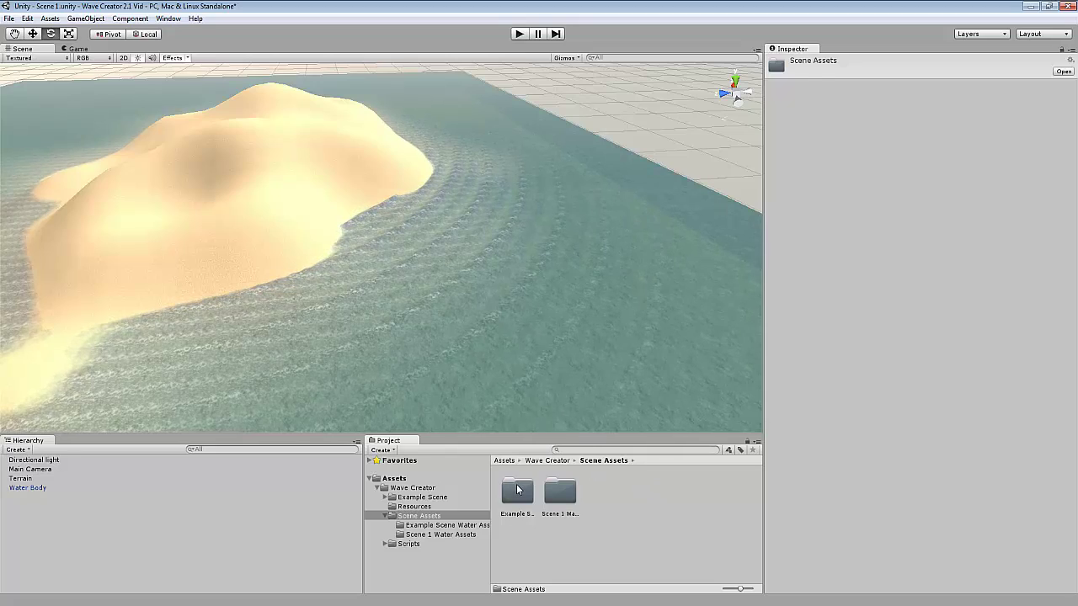
left_click(437, 525)
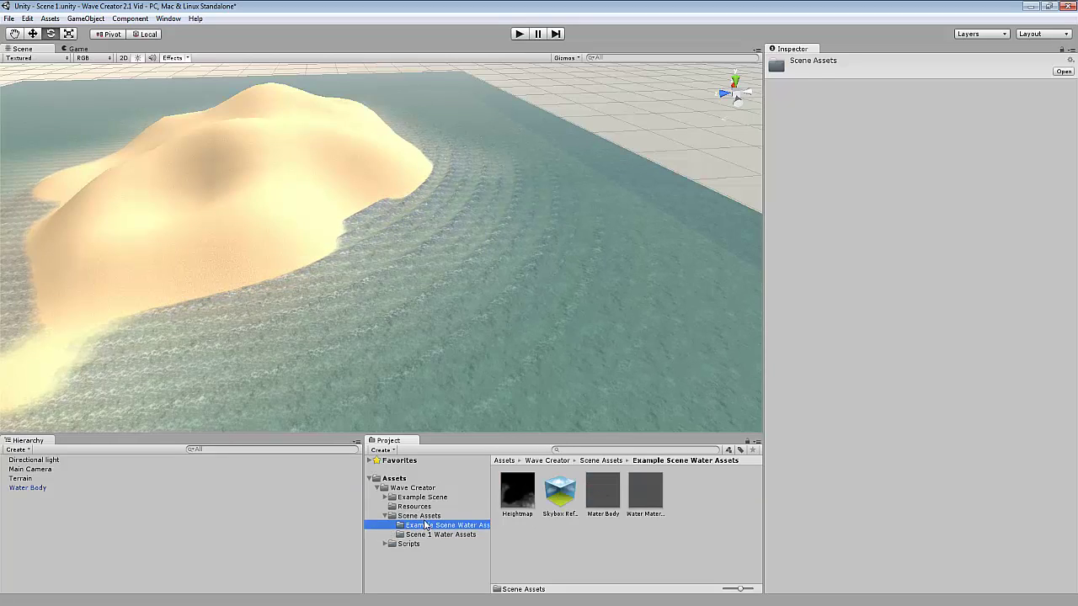
left_click(454, 516)
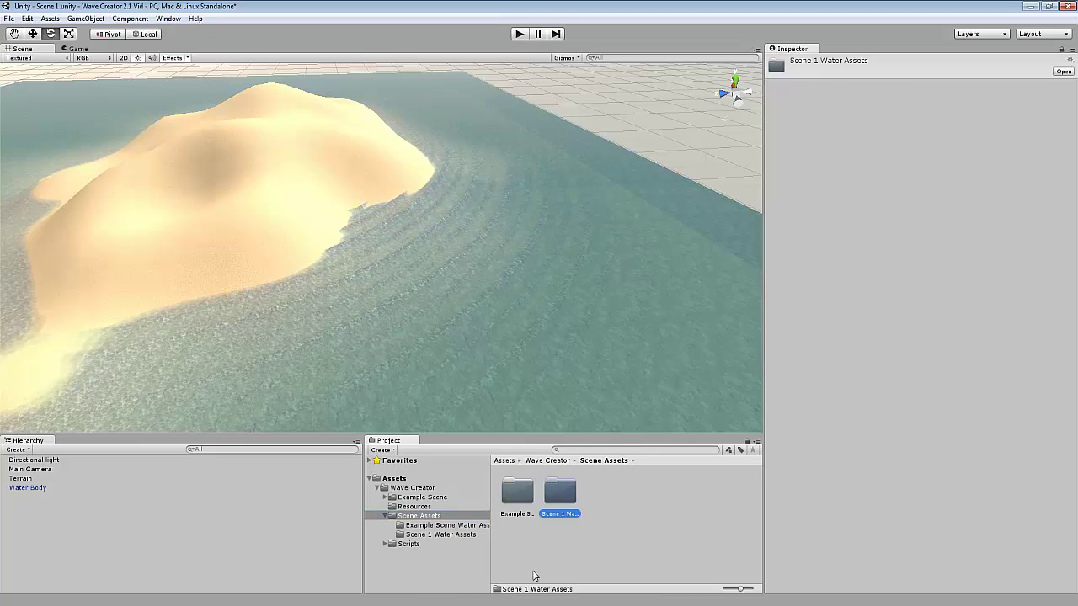
double_click(552, 500)
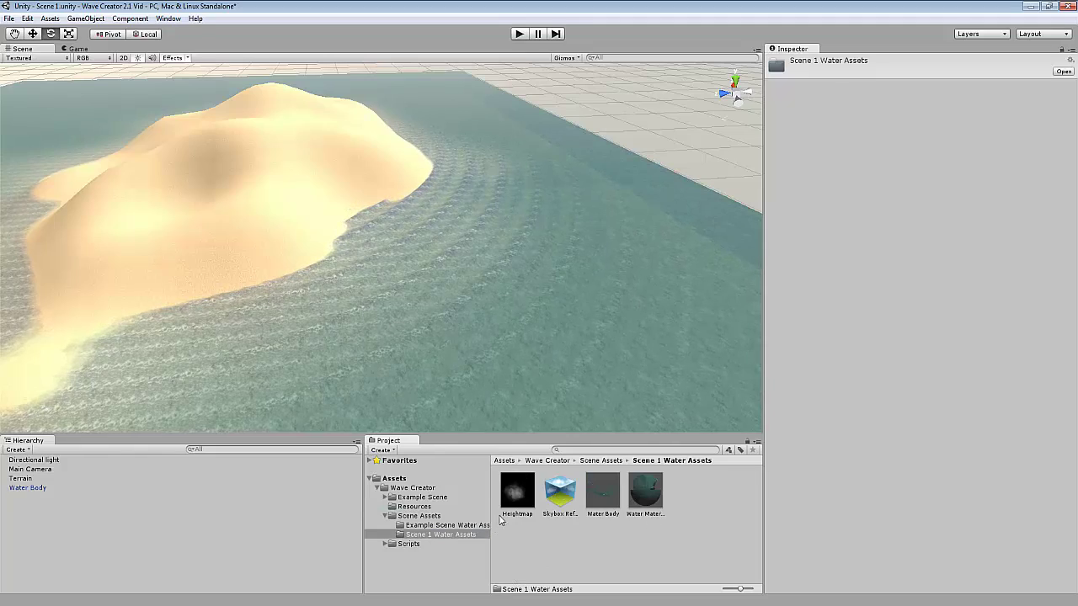
Step: Inspect Scene 1's heightmap, skybox reflection cubemap, Water Body prefab and Water Material, then return to the root Assets folder
left_click(520, 496)
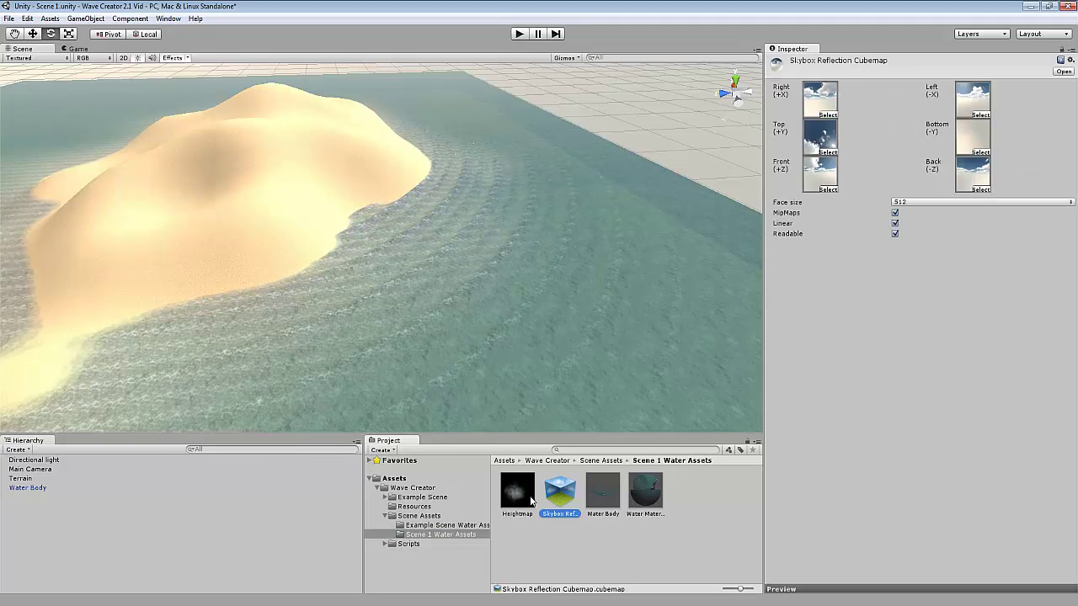
left_click(595, 500)
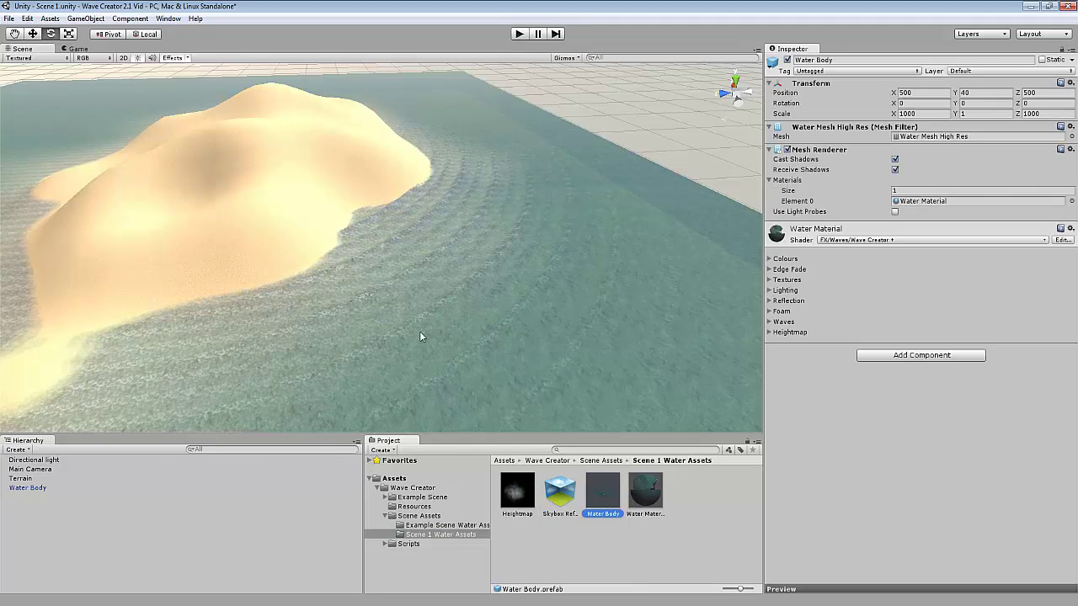
left_click(639, 501)
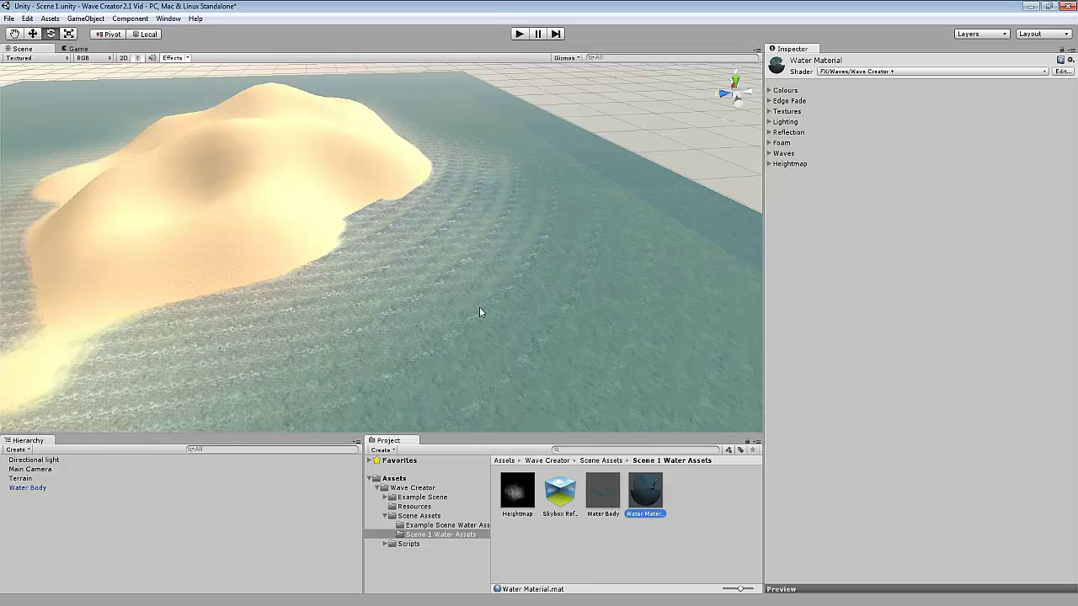
scroll(471, 303, "down", 3)
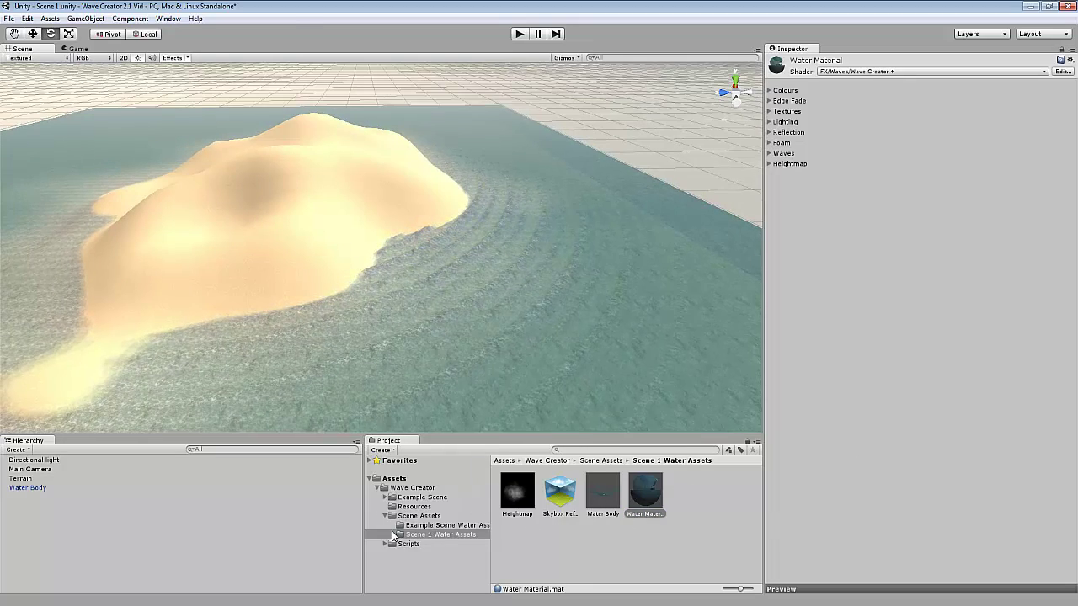
left_click(392, 478)
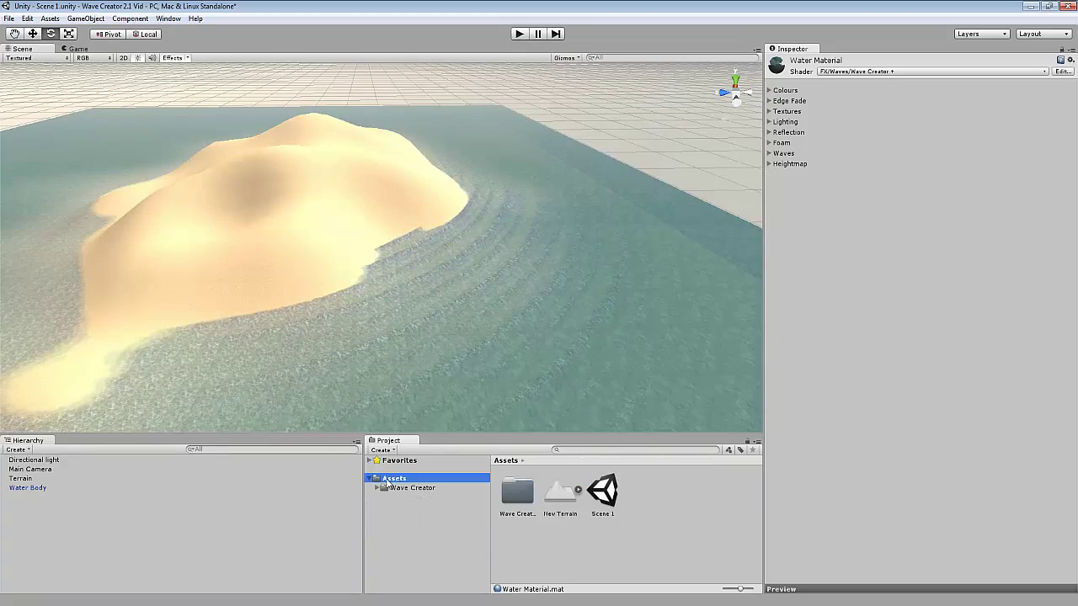
Step: Select the water and set its material's Deep Water Colour to red (255, 0, 0)
scroll(468, 370, "up", 5)
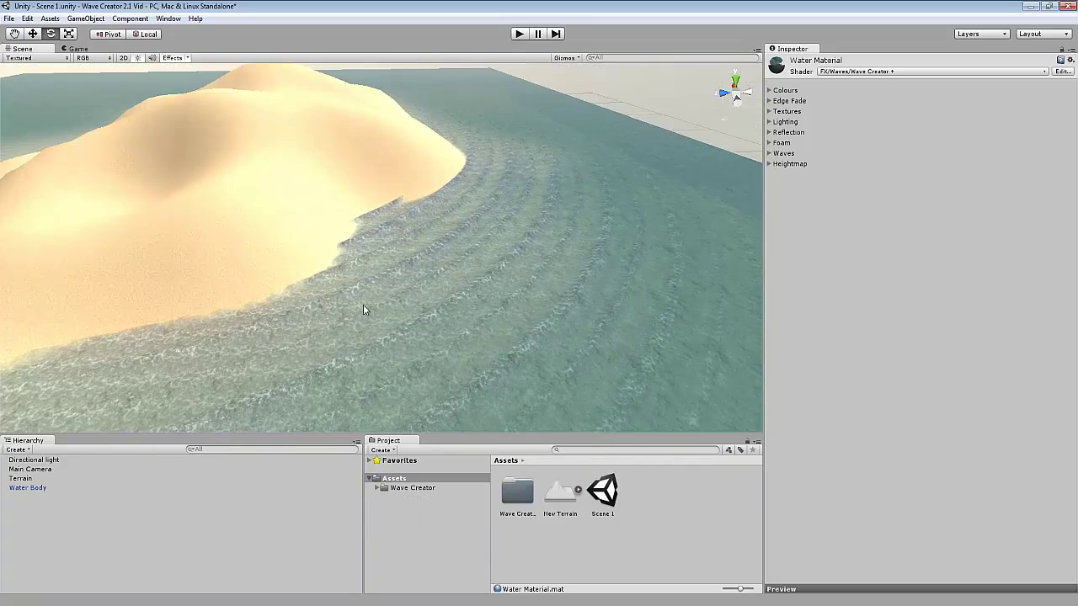
left_click(518, 345)
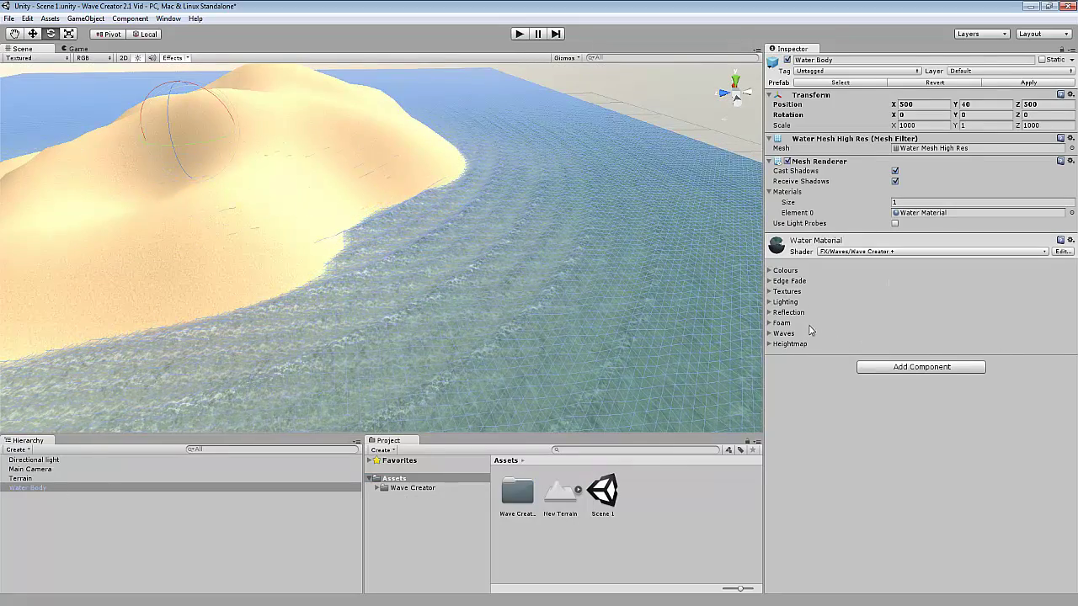
left_click(769, 271)
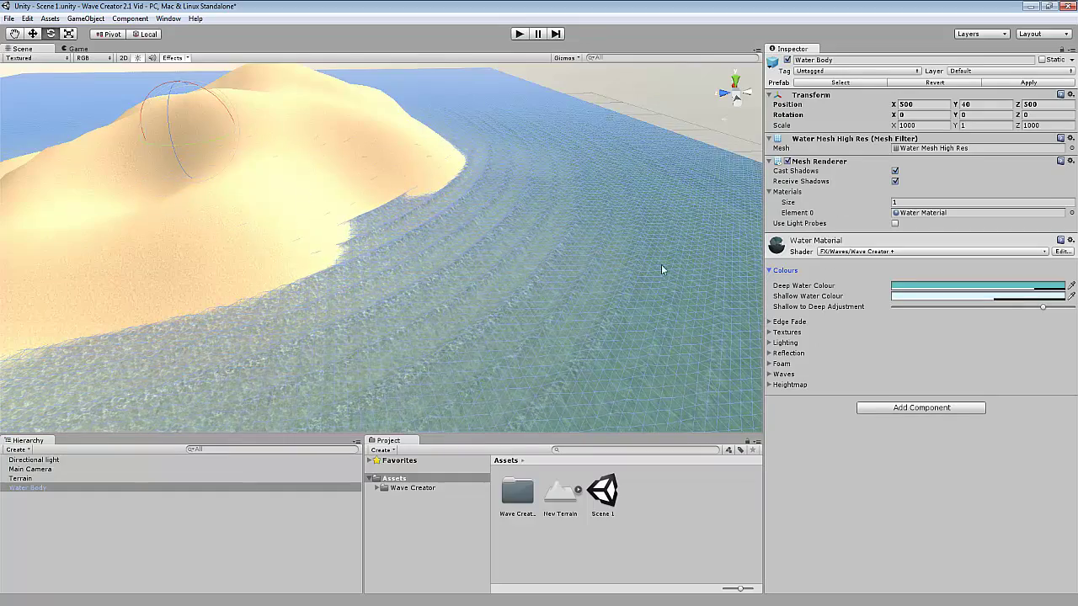
left_click(920, 286)
left_click(701, 302)
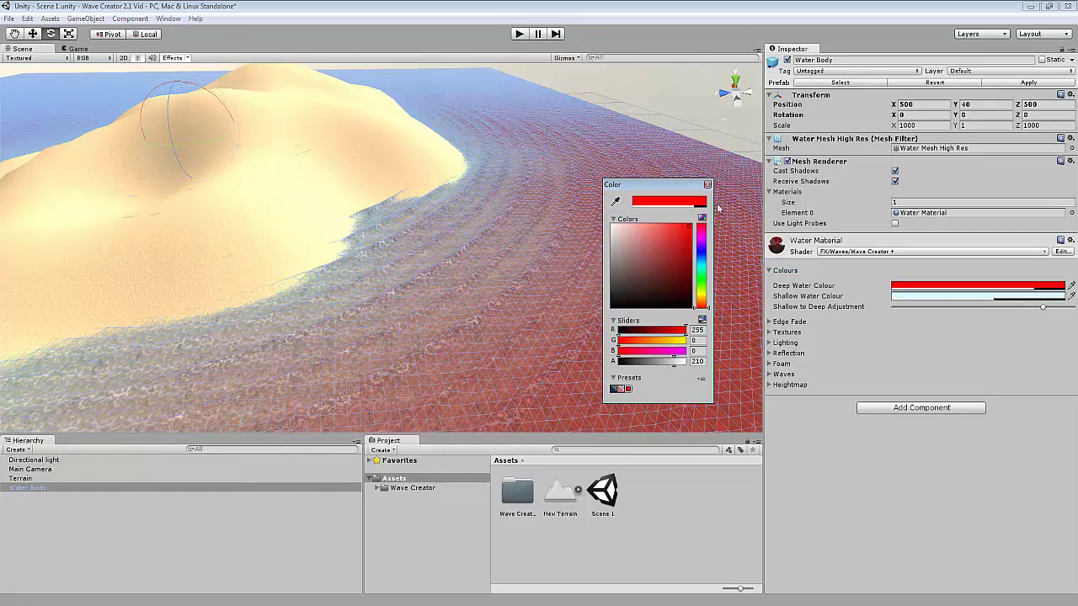
Step: Set the water material's Shallow Water Colour to bright green and collapse the colour settings
left_click(927, 296)
left_click(701, 280)
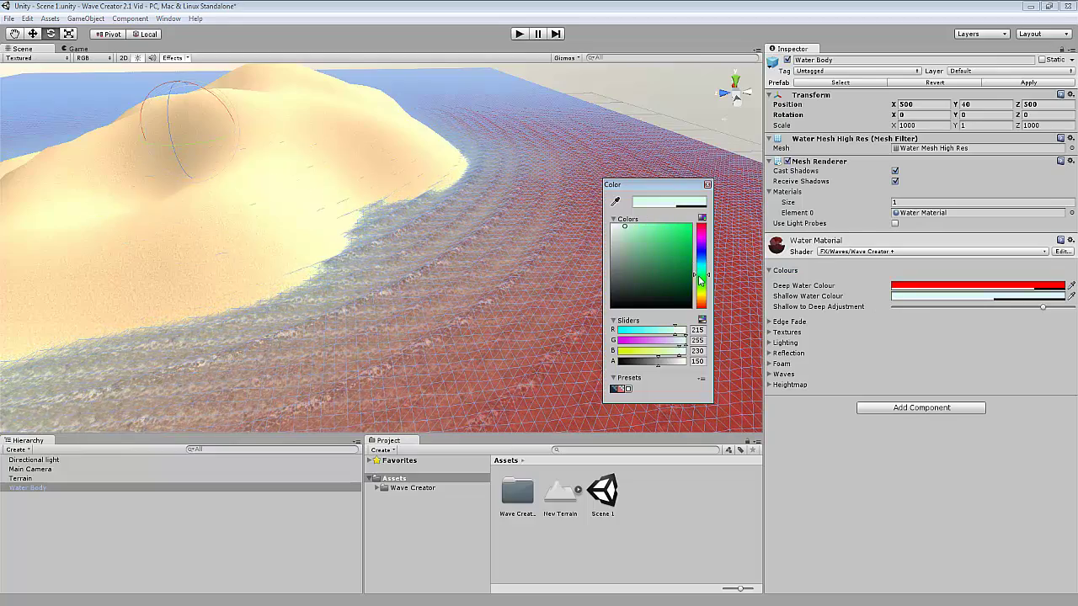
left_click(708, 185)
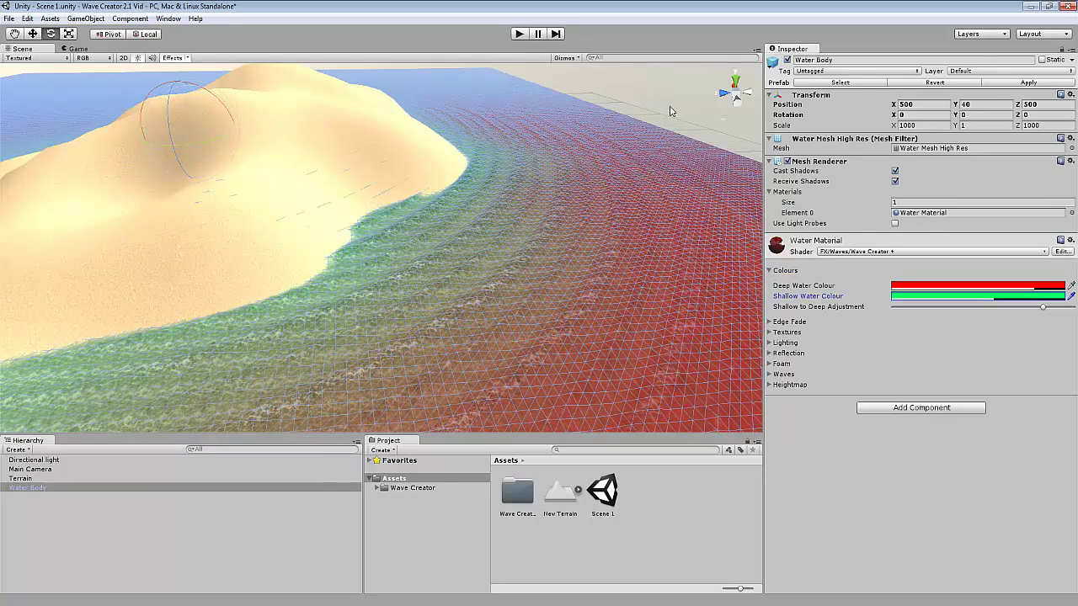
left_click(526, 120)
left_click(606, 351)
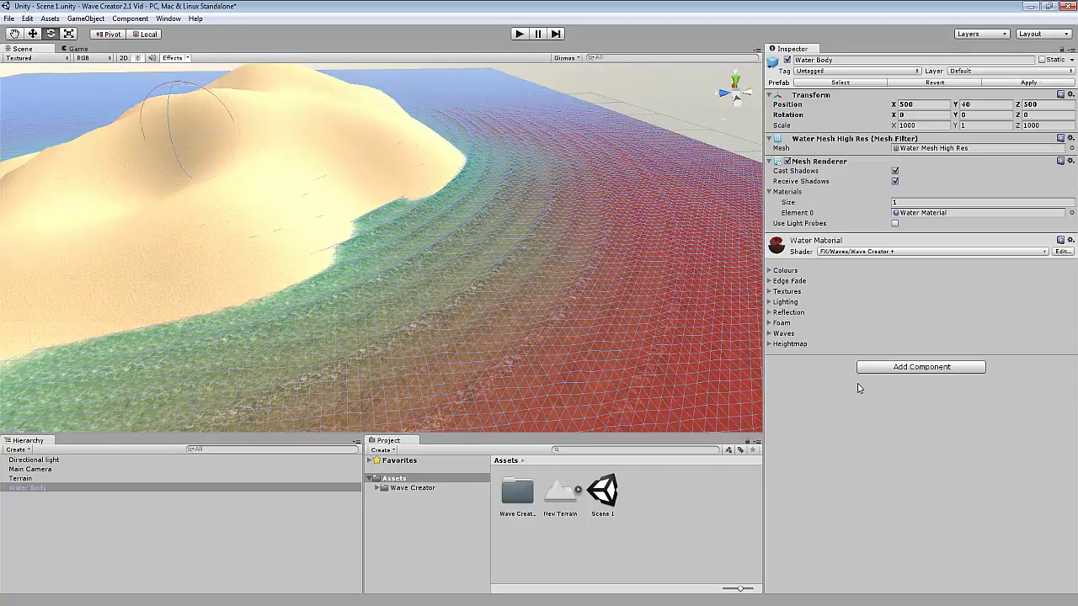
Step: Try the Shallow to Deep Adjustment with the test colours, restore the original water colours and collapse the colour settings
left_click(770, 271)
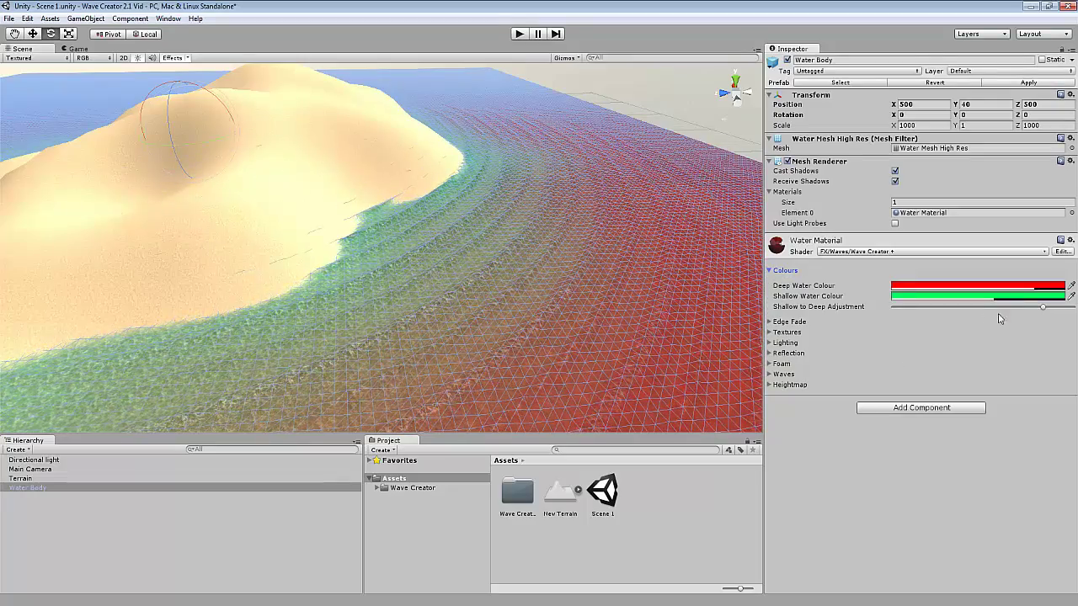
mouse_move(1043, 308)
left_mouse_down()
mouse_move(985, 309)
mouse_move(1057, 308)
mouse_move(996, 319)
mouse_move(1049, 323)
mouse_move(1016, 323)
mouse_move(1045, 308)
left_mouse_up()
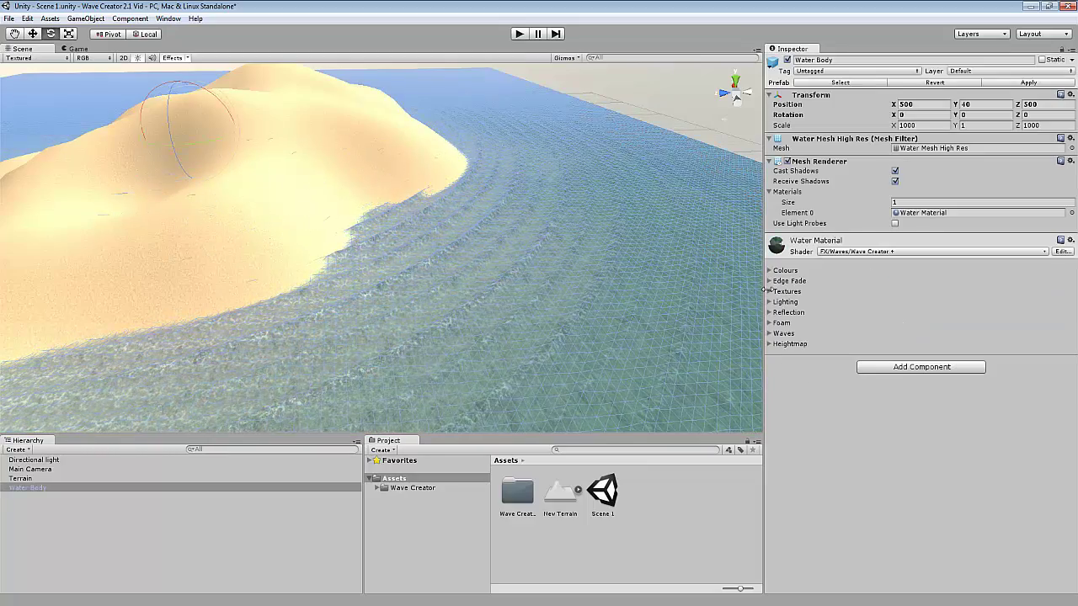
left_click(770, 274)
left_click(770, 275)
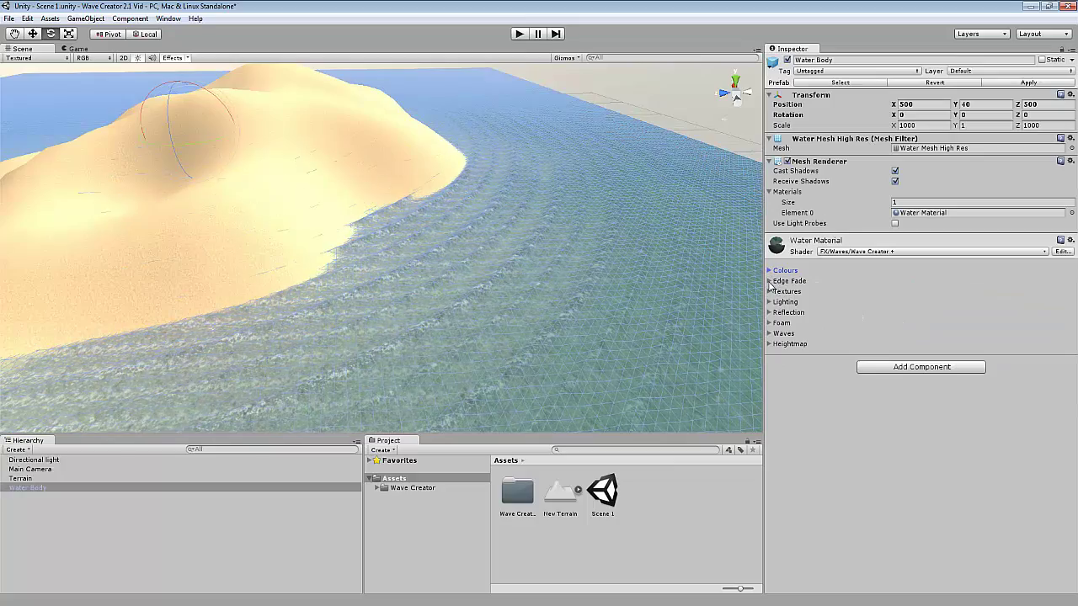
Step: Expand the water material's Edge Fade settings and increase the fade to about 60 percent of its range
left_click(769, 284)
scroll(272, 268, "up", 5)
right_click_drag(272, 267, 356, 284)
scroll(304, 265, "up", 2)
left_click(984, 298)
left_click_drag(985, 299, 1006, 299)
Step: Check the water's edge against the sand up close, fine-tune the Edge Fade slightly and collapse its settings
scroll(379, 204, "up", 3)
scroll(378, 204, "down", 5)
right_click_drag(359, 188, 455, 235)
left_click(453, 245)
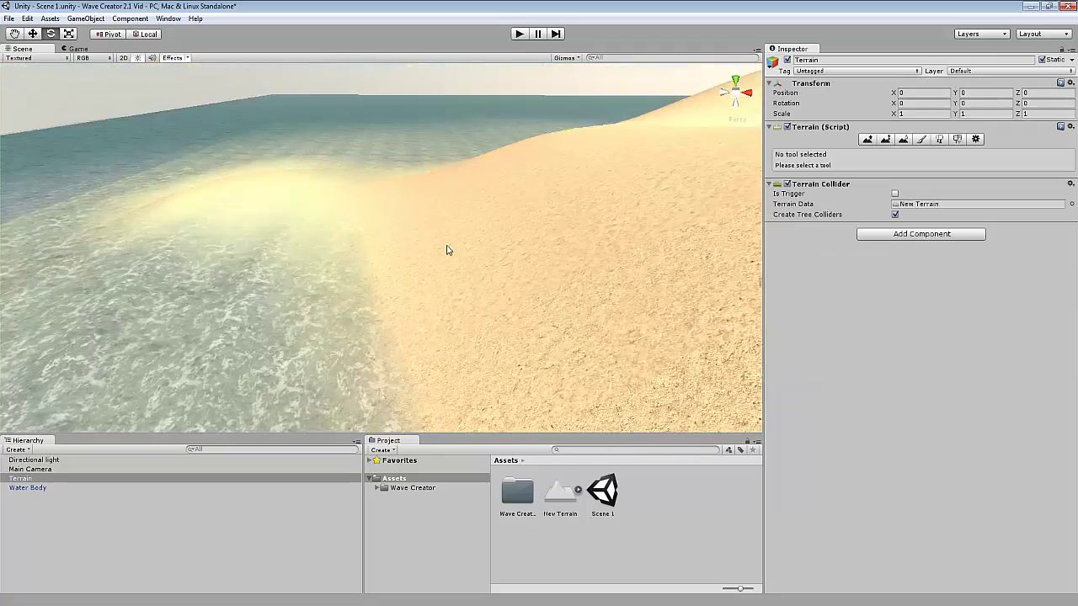
scroll(453, 245, "up", 2)
left_click(139, 156)
left_click(783, 282)
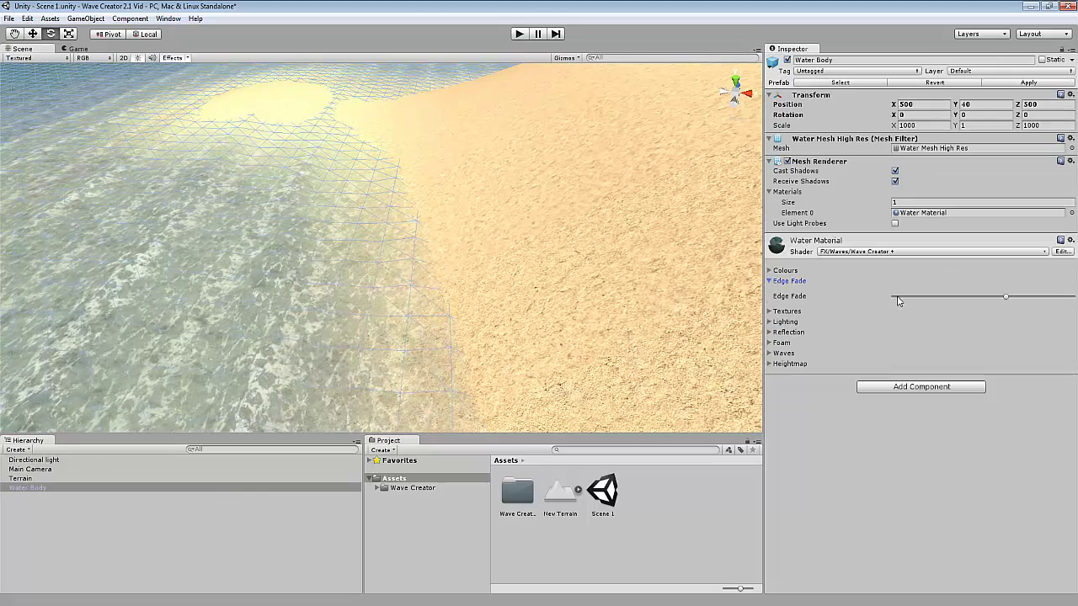
mouse_move(1005, 301)
left_mouse_down()
mouse_move(1036, 300)
mouse_move(1011, 299)
left_mouse_up()
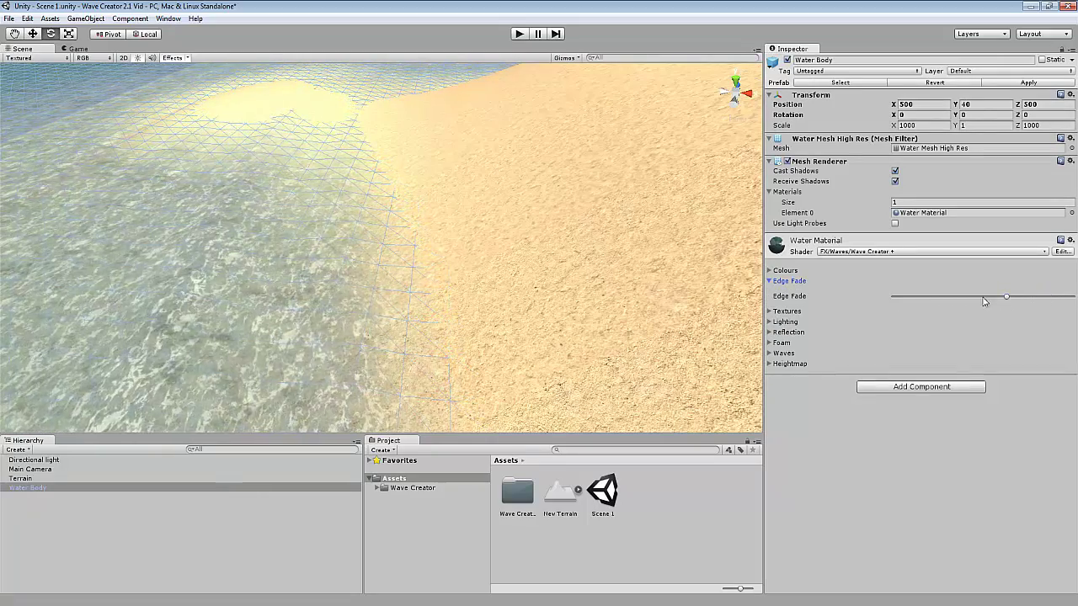
left_click(770, 281)
Step: Expand the water material's texture settings to review the water and normal textures against the waves beside the island
left_click_drag(672, 281, 505, 252, "alt")
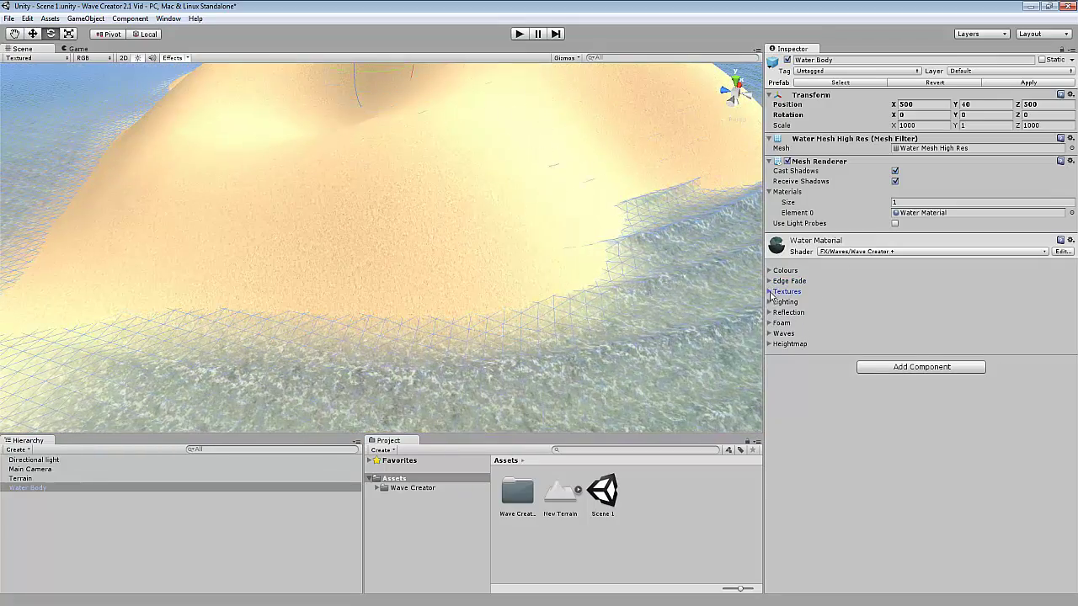
left_click(772, 292)
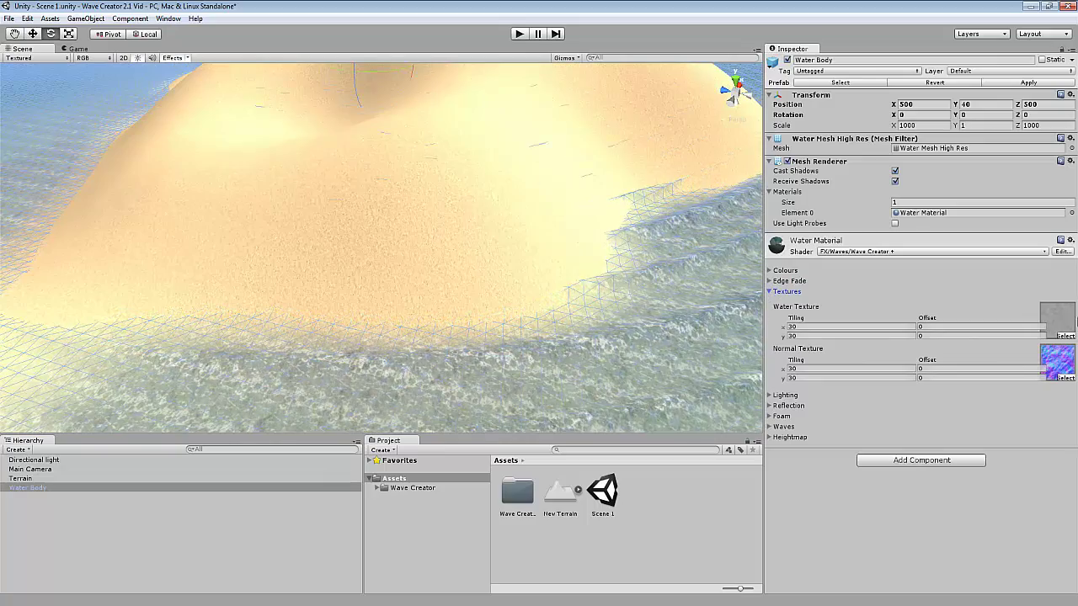
left_click_drag(589, 278, 609, 289, "alt")
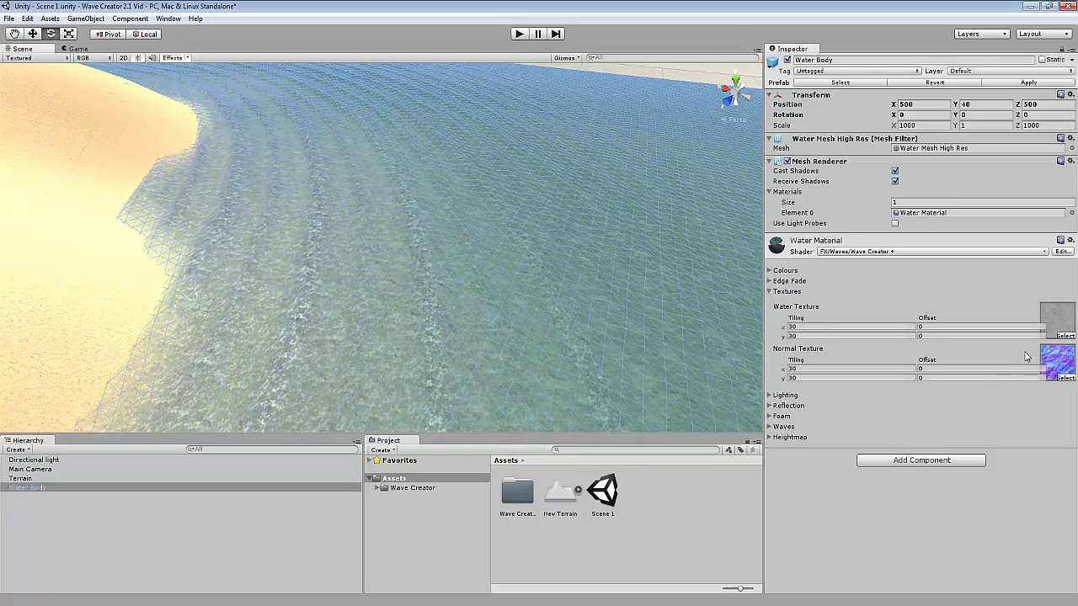
Step: Collapse the texture settings, expand the water material's Lighting settings and examine the water around the island from another angle
left_click(770, 291)
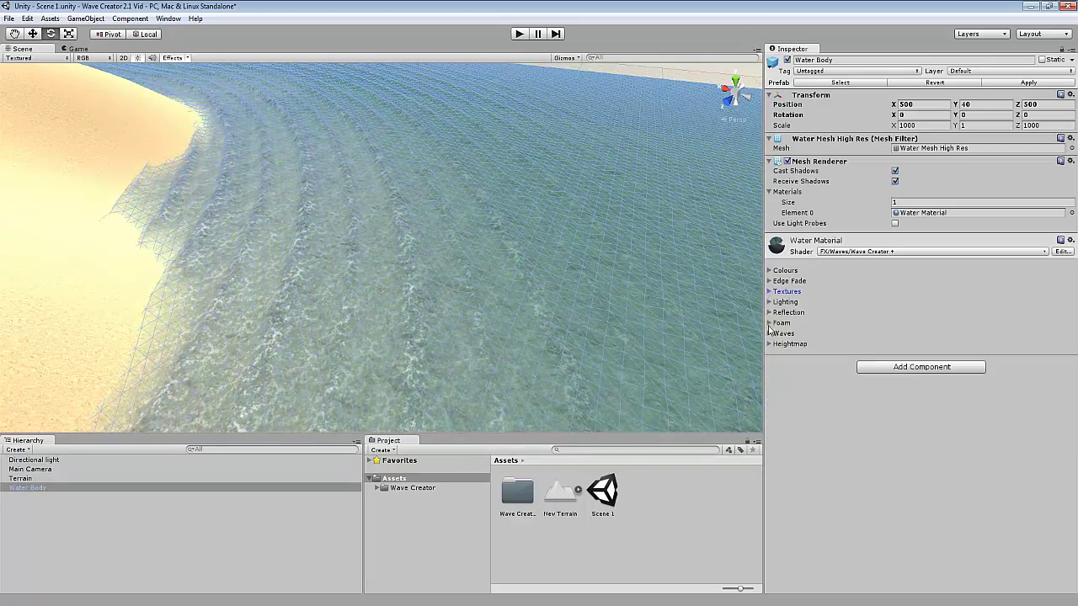
left_click(783, 301)
left_click_drag(513, 377, 665, 314, "alt")
scroll(344, 363, "up", 3)
scroll(393, 323, "down", 3)
left_click_drag(466, 315, 396, 253, "alt")
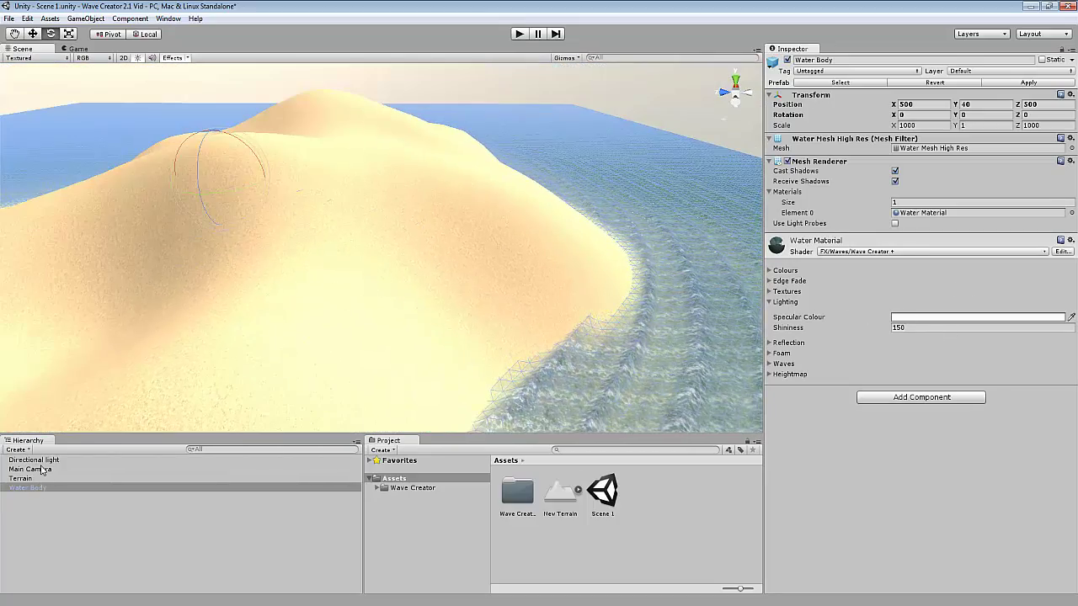
Step: Focus the scene view on the Main Camera and examine the light glinting off the water nearby
left_click(30, 469)
key("f")
left_click_drag(306, 313, 323, 291, "alt")
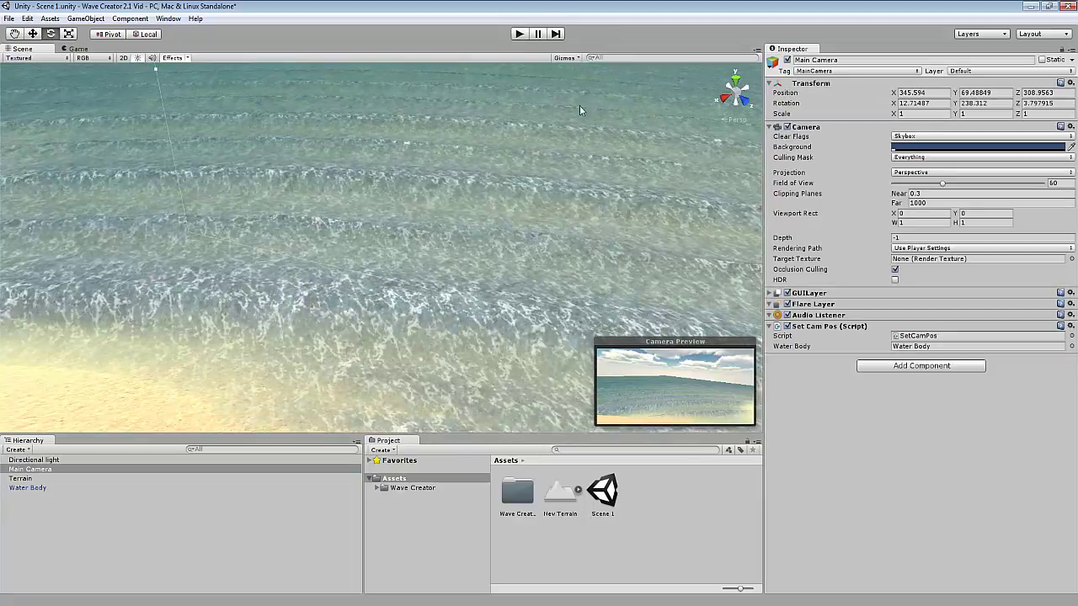
left_click_drag(384, 274, 334, 275, "alt")
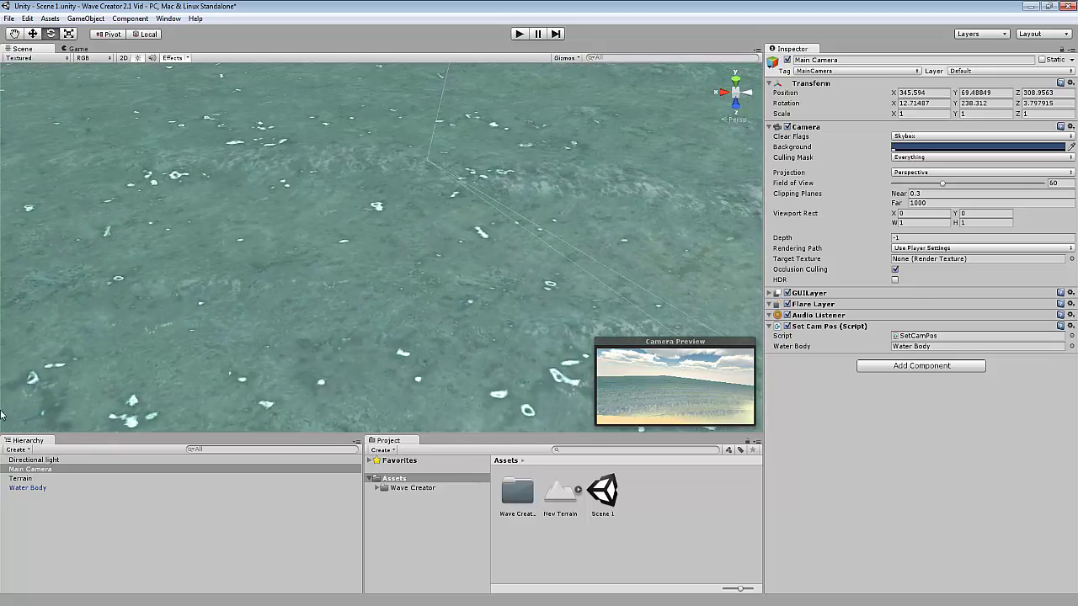
Step: Reselect the Water Body, review its material's Reflection settings with the cubemap, and collapse them
left_click(42, 488)
left_click(789, 313)
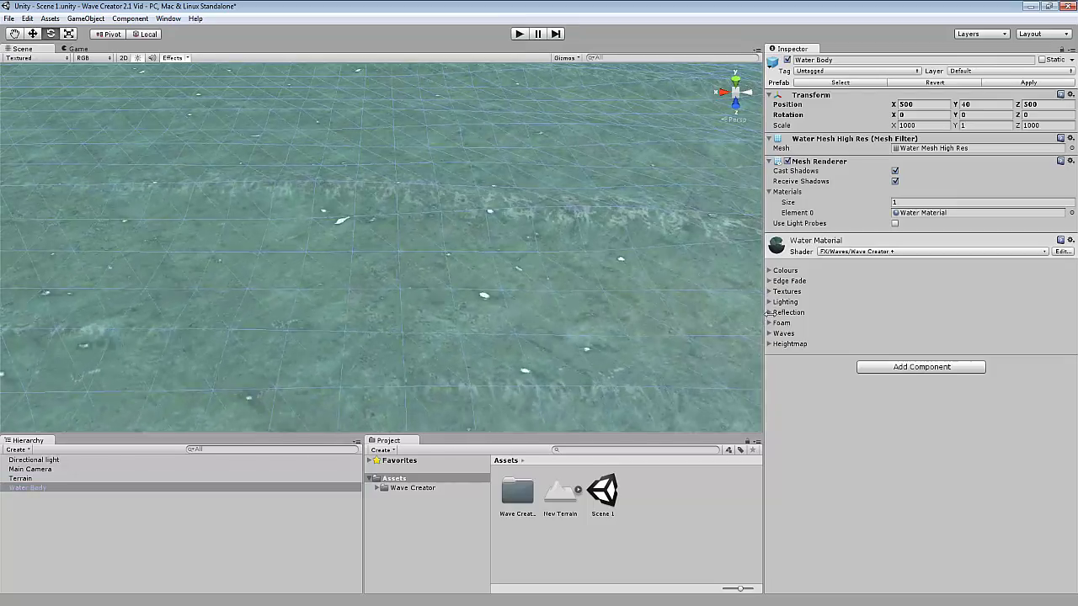
left_click(769, 312)
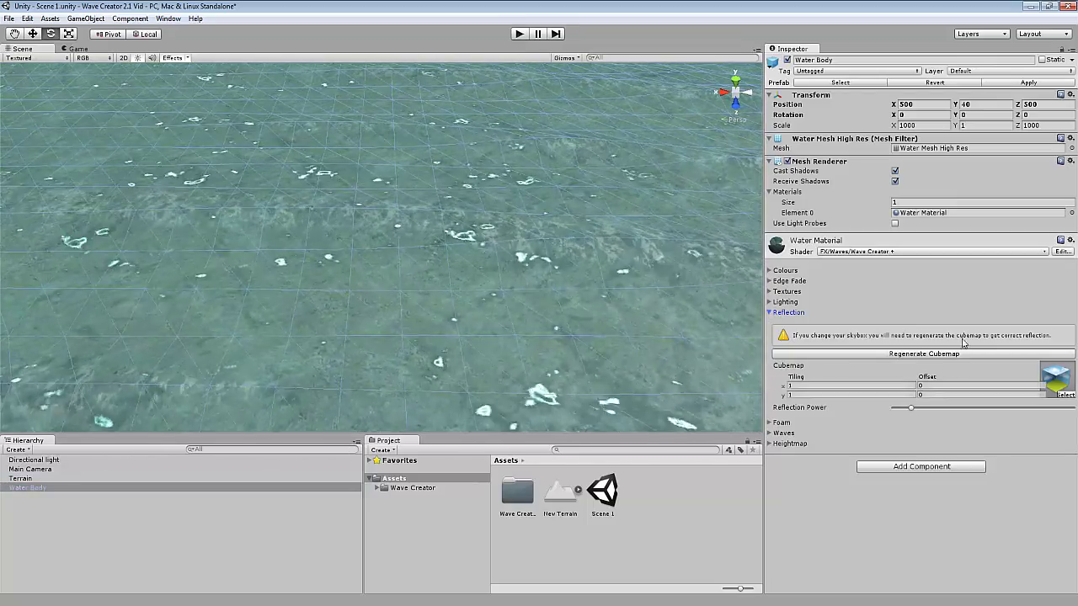
left_click(769, 312)
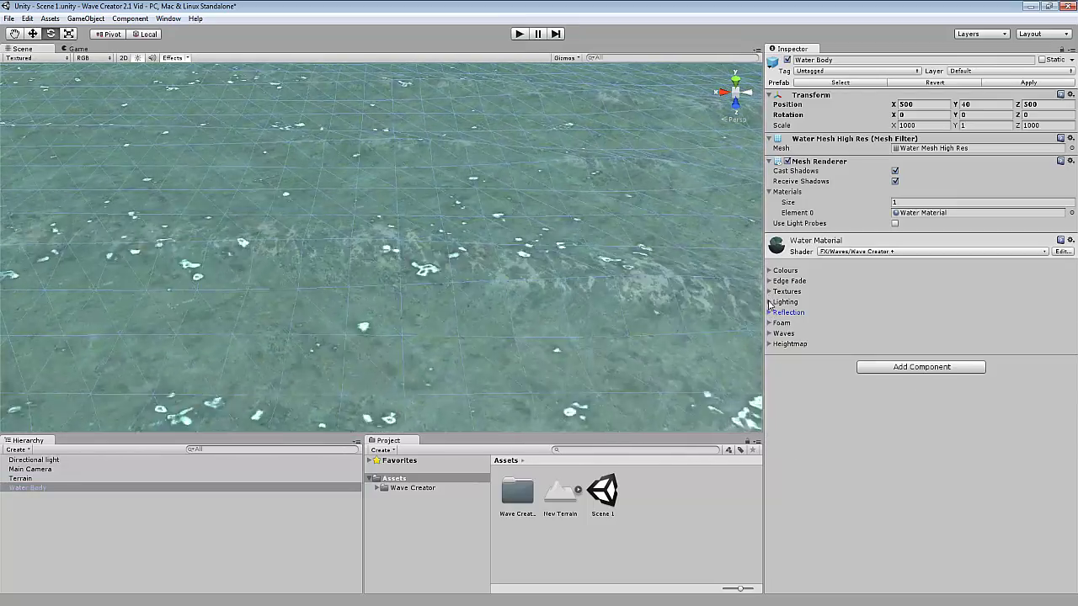
Step: Expand the water material's Lighting settings and try out the Specular Colour picker, leaving the colour white
left_click(768, 301)
left_click(990, 317)
mouse_move(669, 229)
left_mouse_down()
mouse_move(695, 229)
mouse_move(628, 210)
mouse_move(692, 225)
mouse_move(692, 274)
mouse_move(742, 179)
mouse_move(612, 223)
left_mouse_up()
left_click(708, 183)
Step: Experiment with the water's Shininess, set it back to 150 and collapse the Lighting settings
left_click_drag(792, 328, 1002, 348)
left_click(944, 329)
key("BackSpace")
key("BackSpace")
key("BackSpace")
key("BackSpace")
key("BackSpace")
type("150")
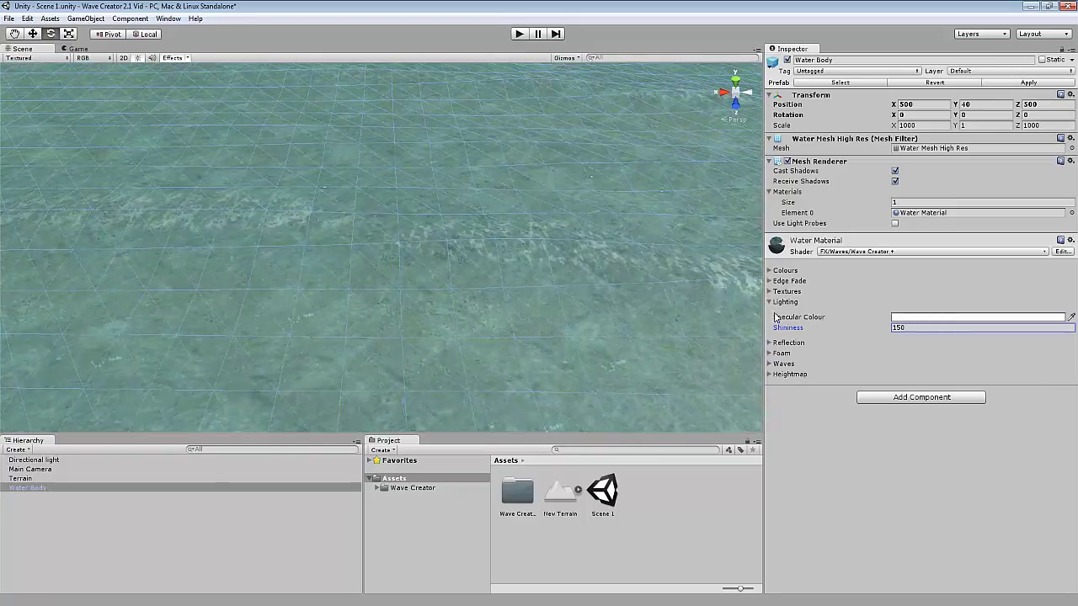
left_click(773, 302)
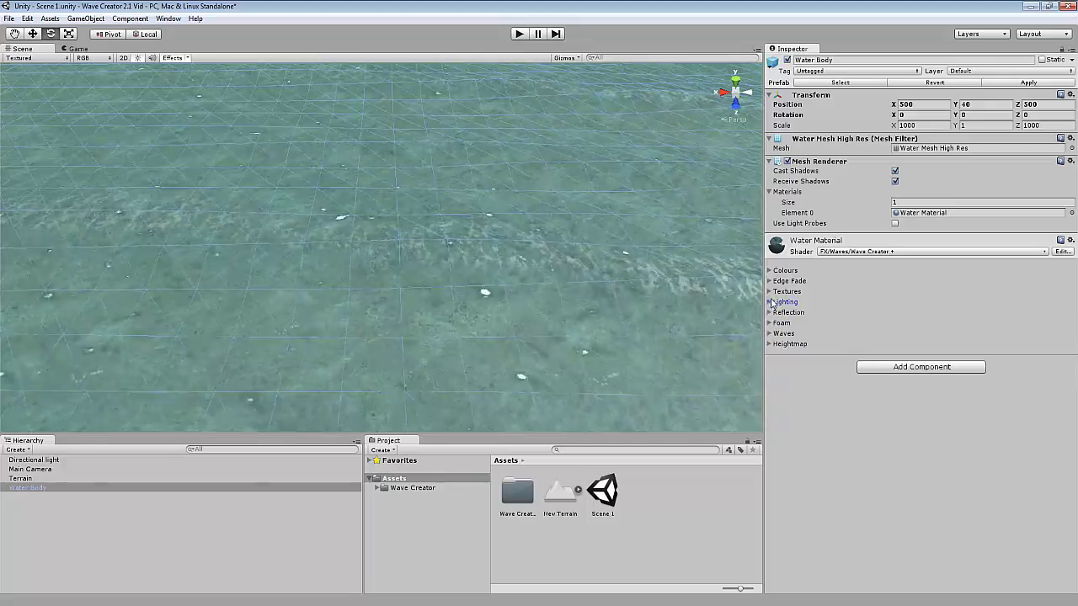
Step: Expand the water material's Foam settings and check the Foam Colour against the foam along the shoreline
right_click_drag(559, 112, 556, 97)
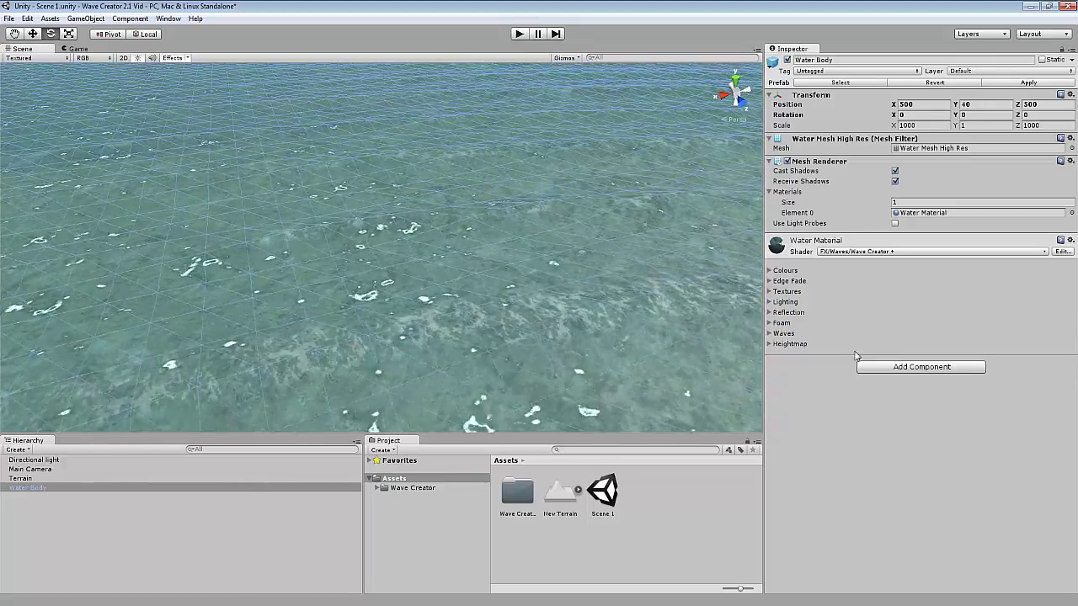
left_click(772, 324)
right_click_drag(600, 310, 596, 286)
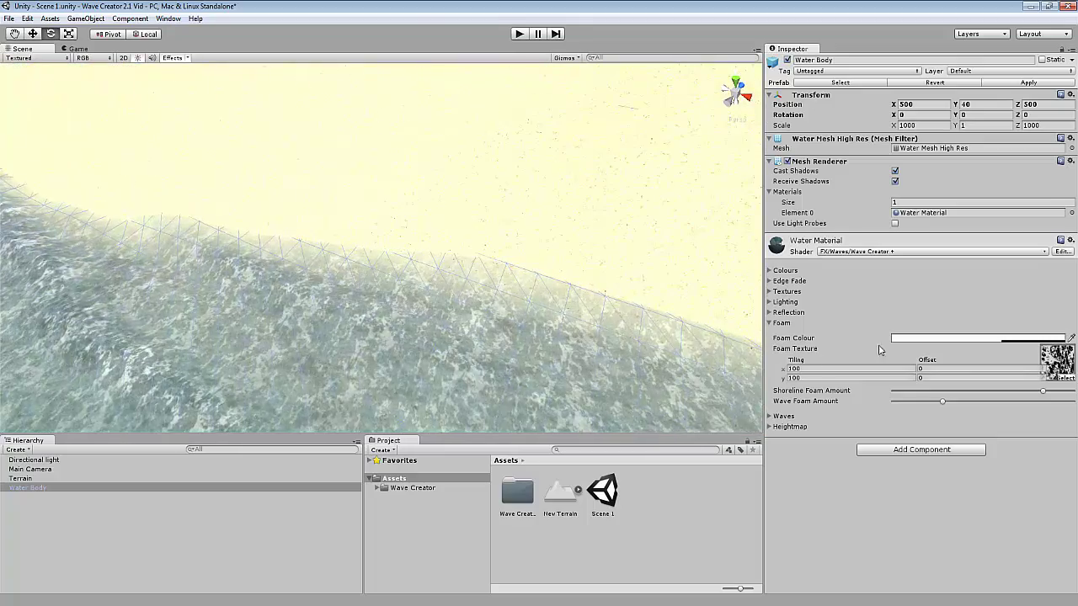
left_click(894, 338)
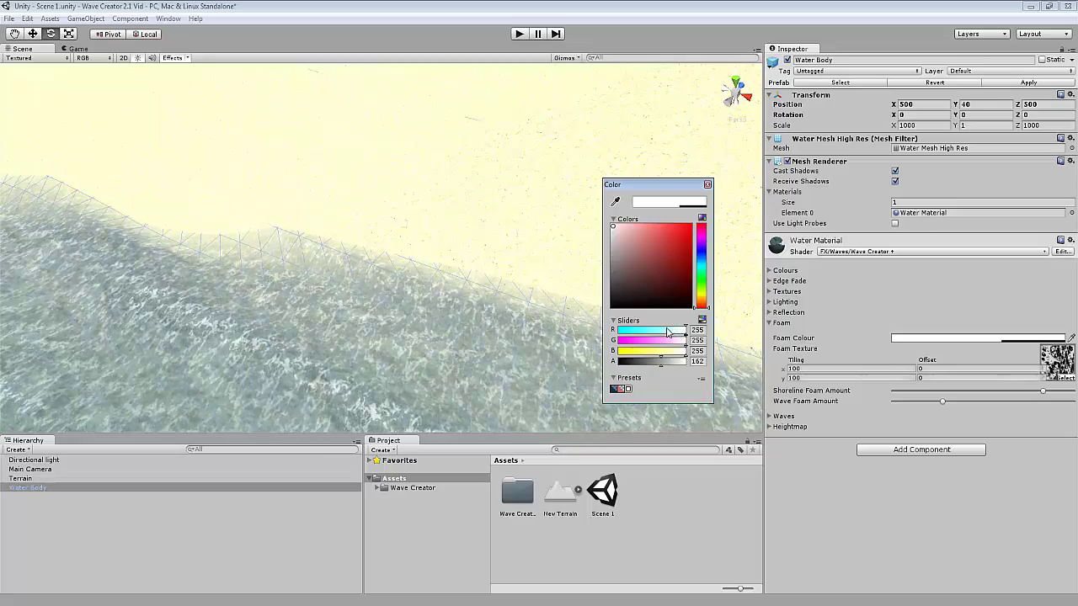
left_click(708, 184)
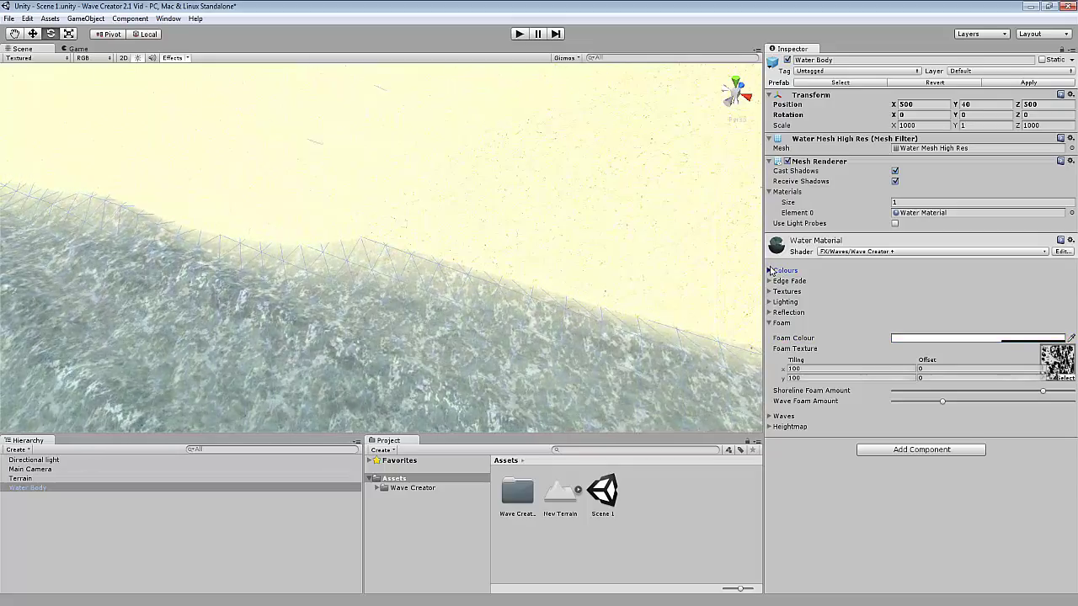
Step: Expand the water material's Colours settings and raise the Deep Water Colour's alpha to about 78 percent
left_click(769, 270)
left_click(929, 287)
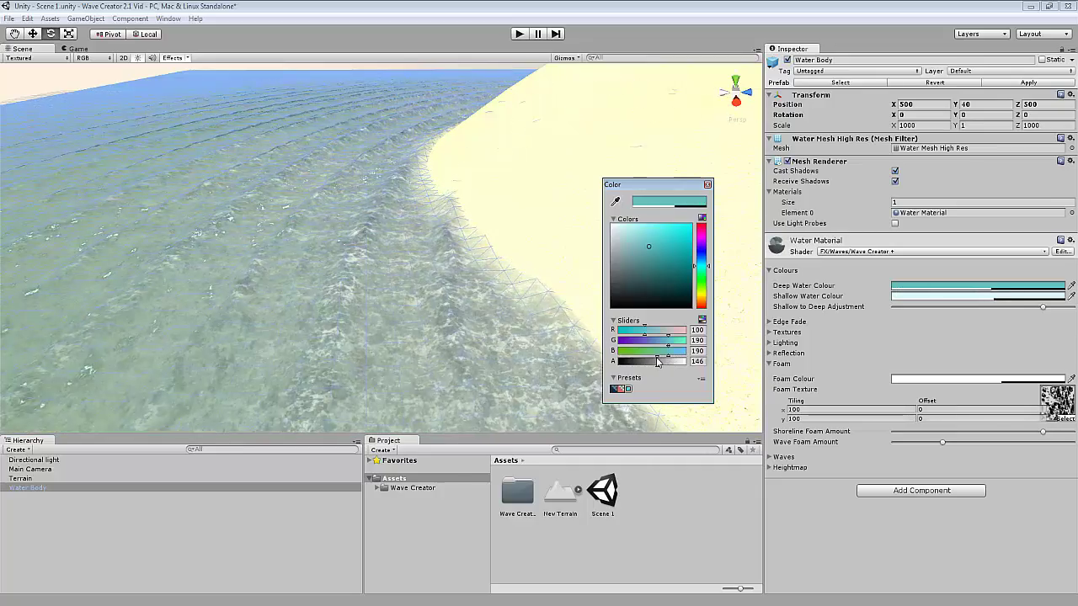
left_click(708, 185)
Step: Raise the Foam Colour's alpha to about 80 percent and collapse the Colours settings
left_click(951, 380)
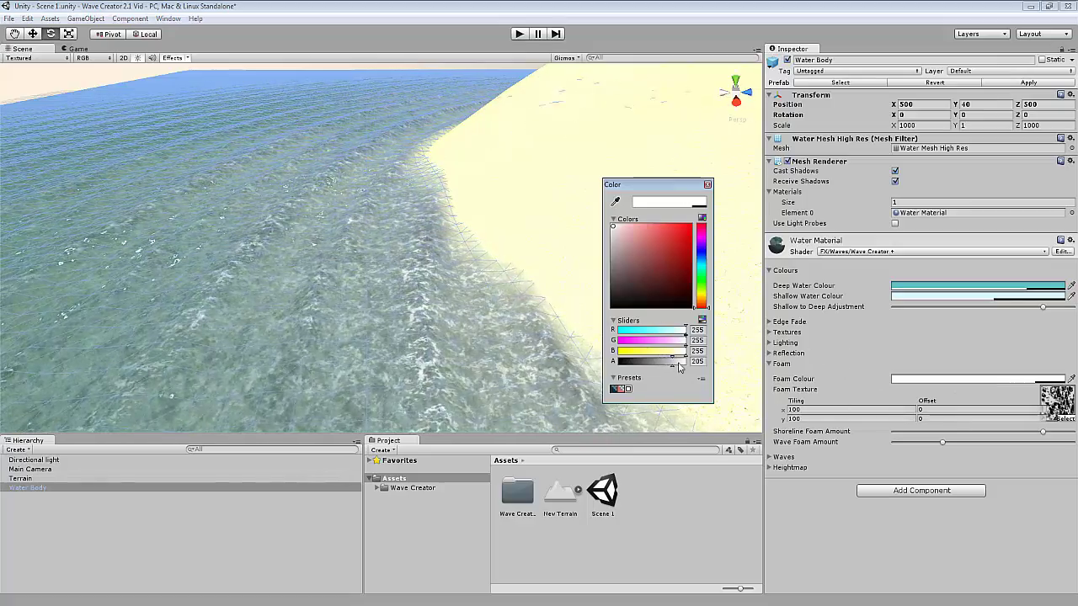
left_click_drag(685, 361, 636, 362)
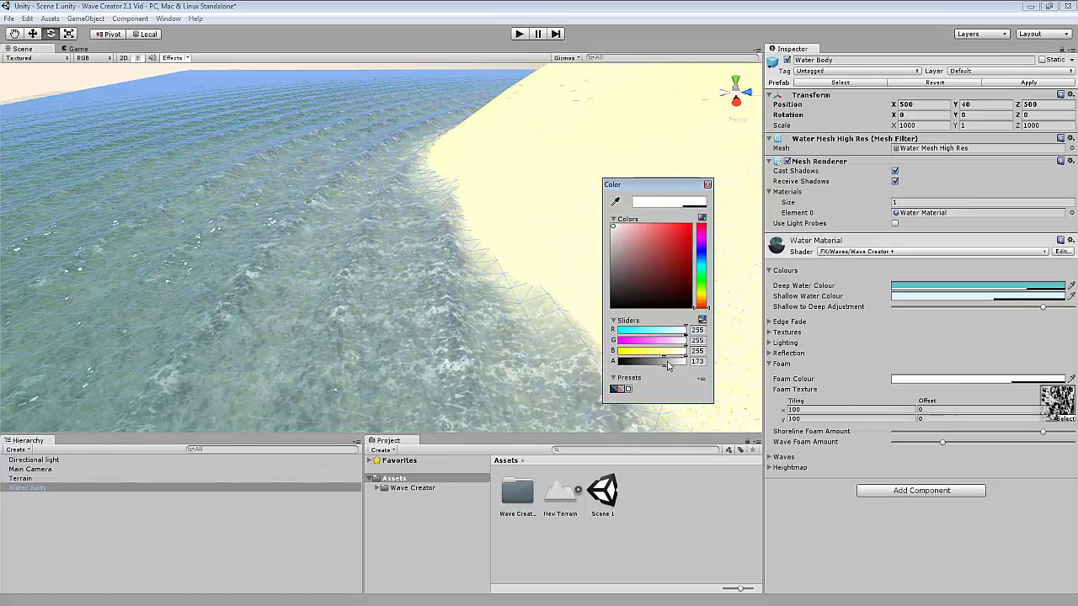
left_click(708, 185)
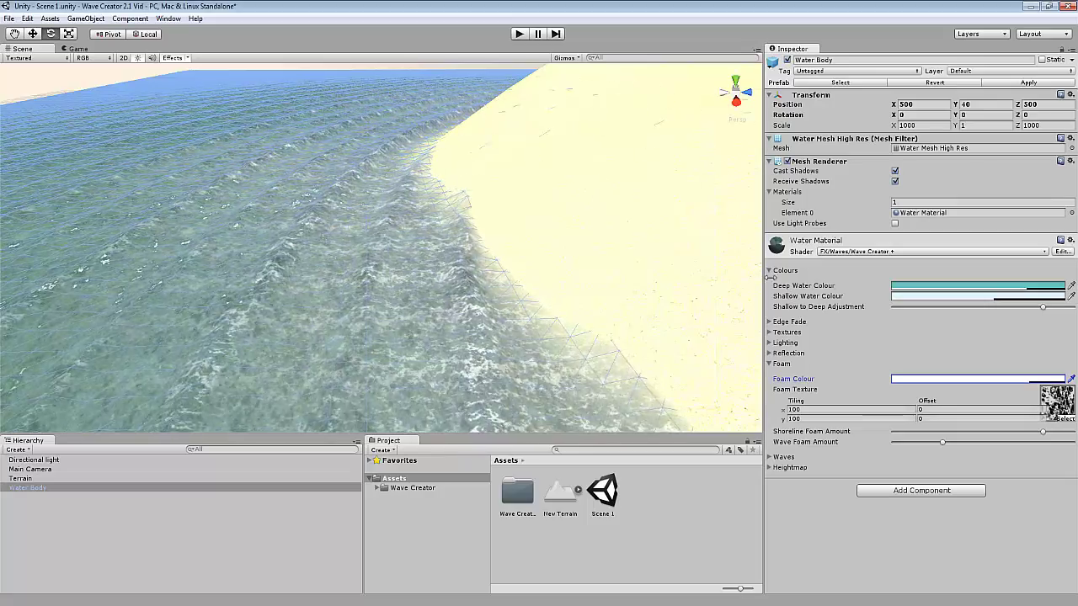
left_click(768, 271)
Step: Reduce the Shoreline Foam Amount to about two thirds, raise the Wave Foam Amount to about one third and collapse the Foam settings
left_click_drag(648, 337, 497, 240, "alt")
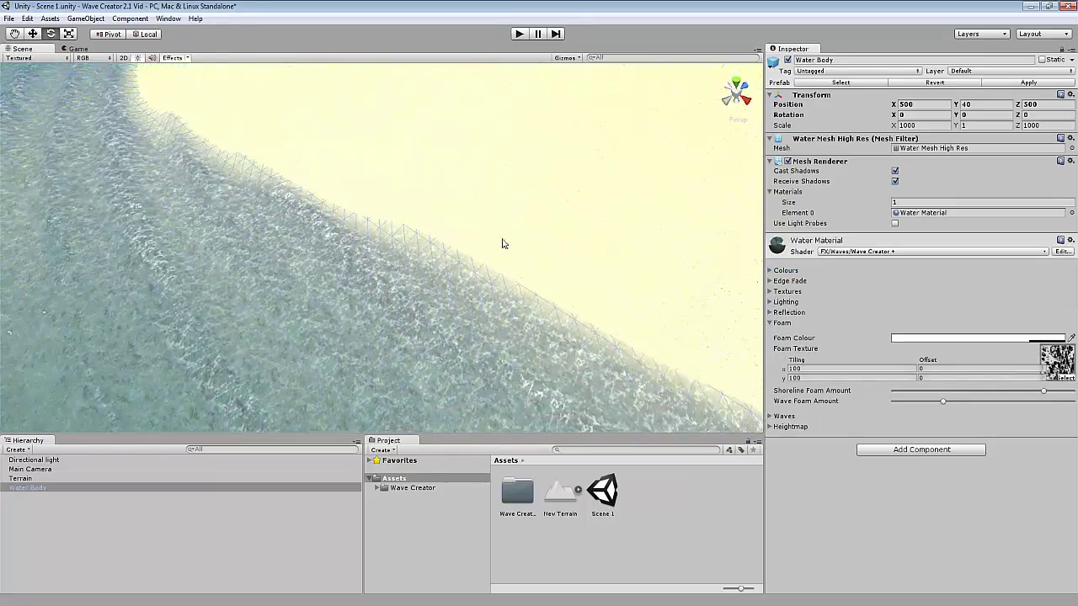
scroll(467, 249, "up", 3)
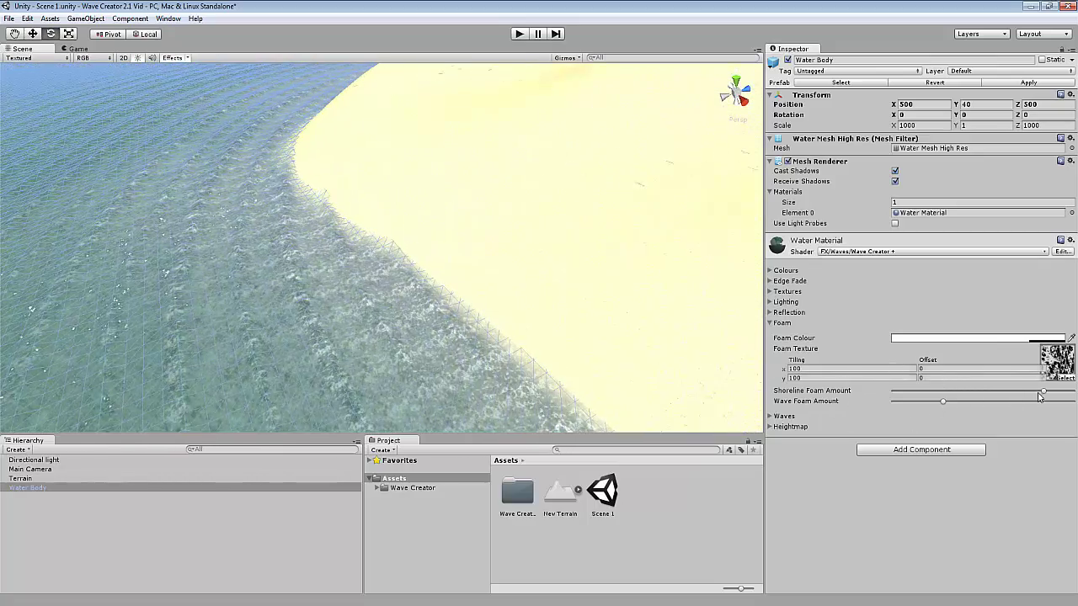
left_click_drag(505, 277, 313, 324, "alt")
mouse_move(945, 402)
left_mouse_down()
mouse_move(981, 402)
mouse_move(962, 403)
left_mouse_up()
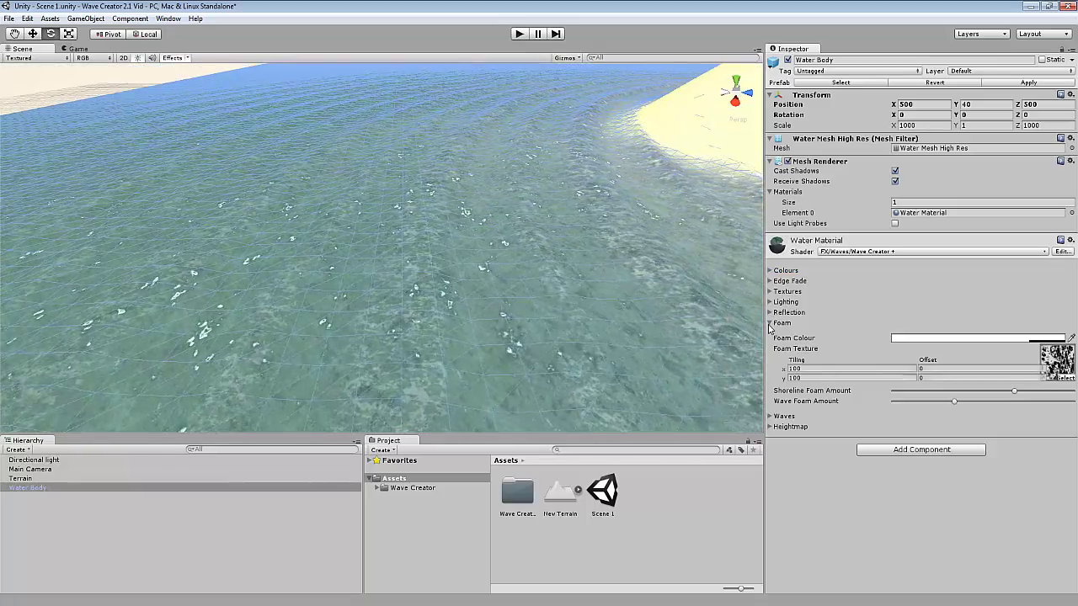
left_click(782, 323)
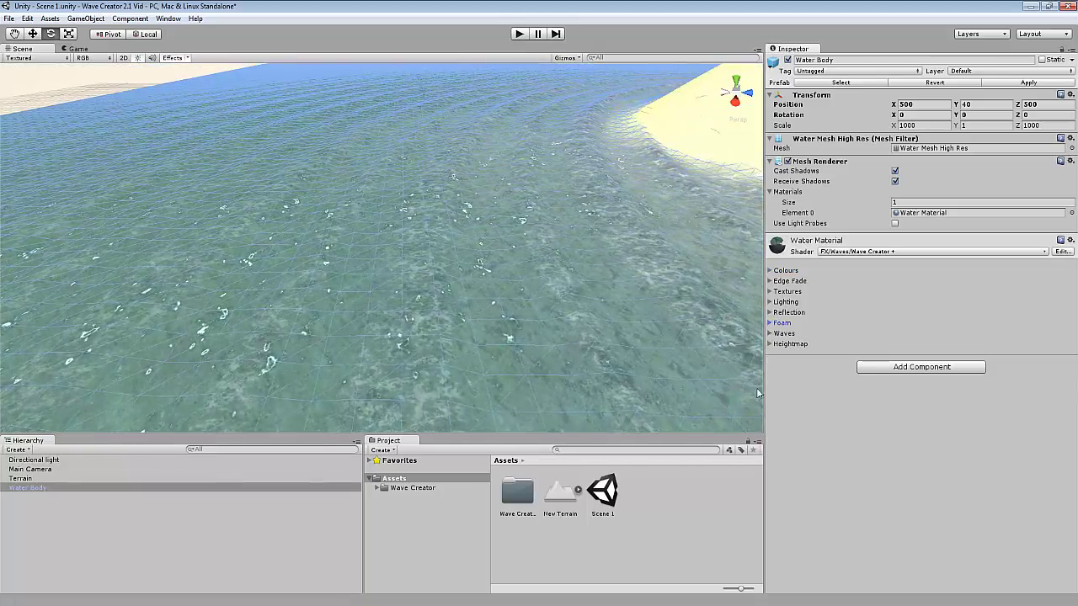
Step: Expand the water material's Waves settings and set the wave Height to 2.9
left_click_drag(308, 197, 355, 228, "alt")
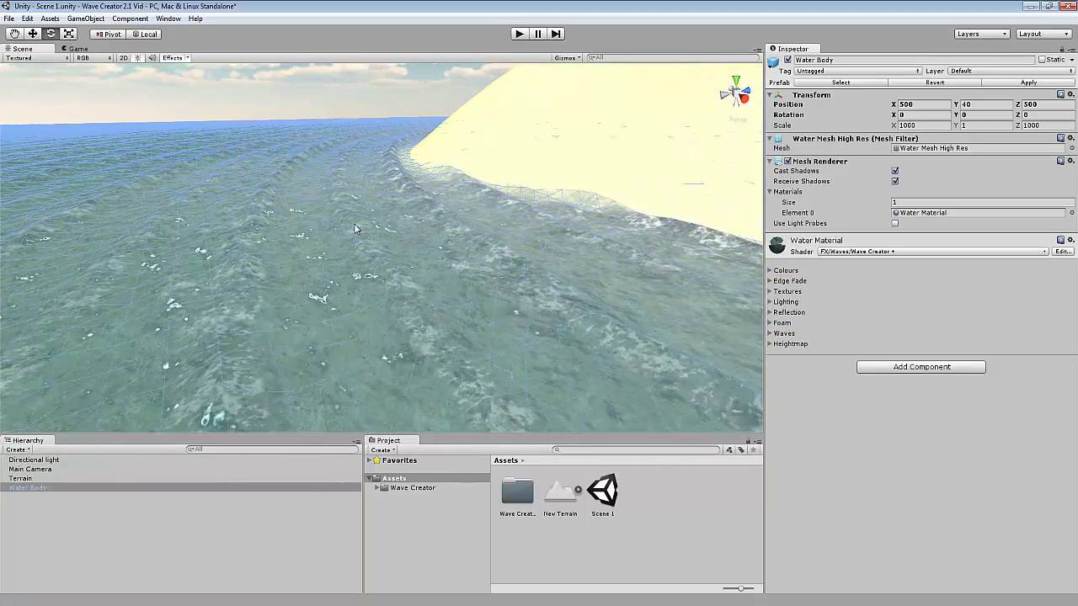
left_click(770, 334)
left_click_drag(575, 290, 872, 362, "alt")
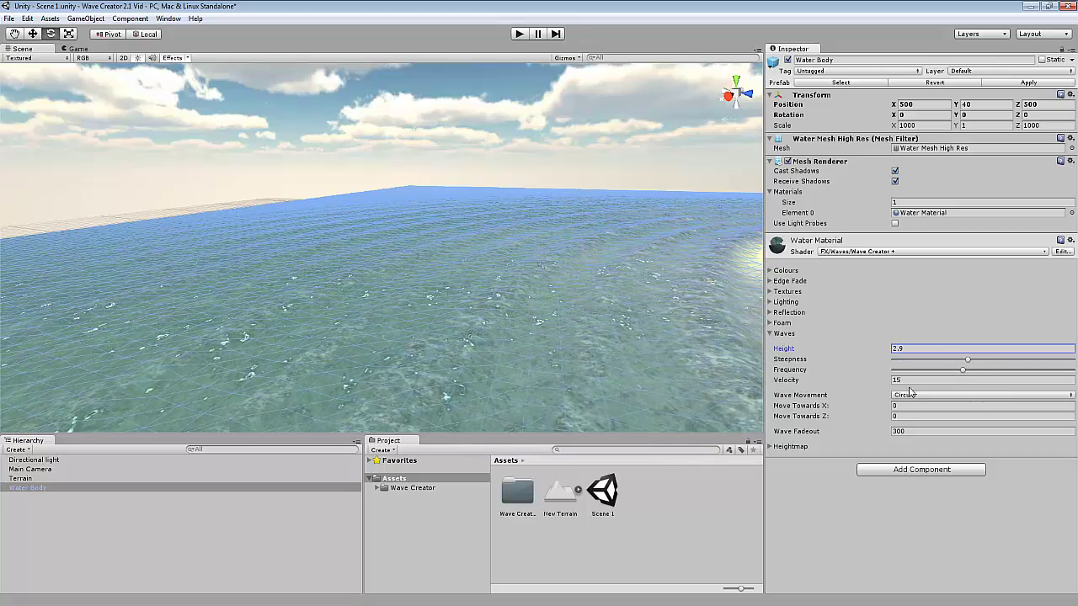
Step: Lower the wave Frequency to about 10 percent of its range and set the Velocity to 20
left_click_drag(964, 371, 907, 381)
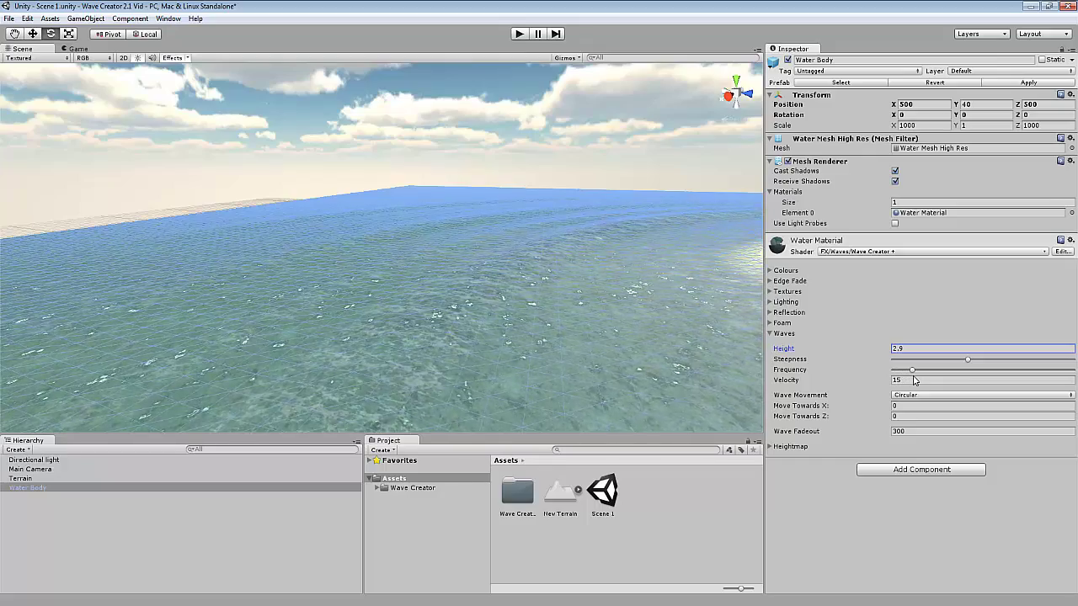
right_click_drag(722, 336, 550, 318)
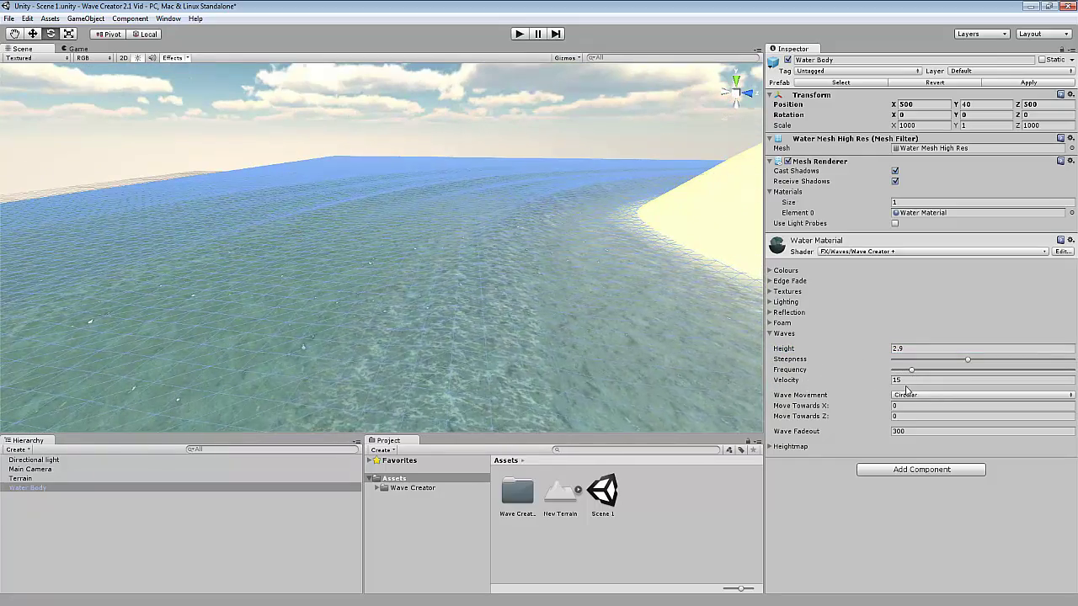
key("BackSpace")
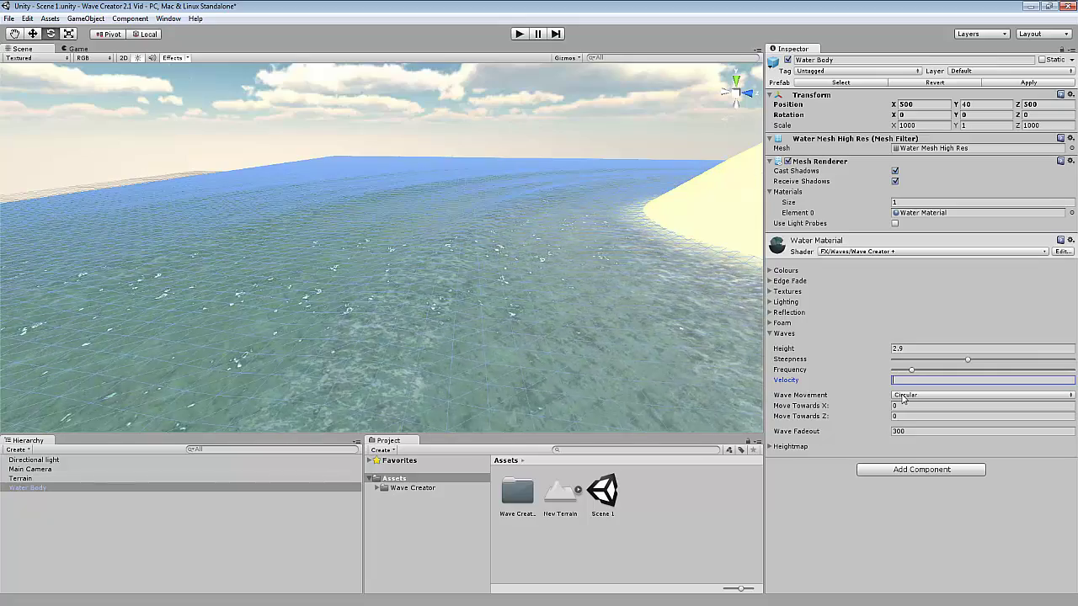
type("20")
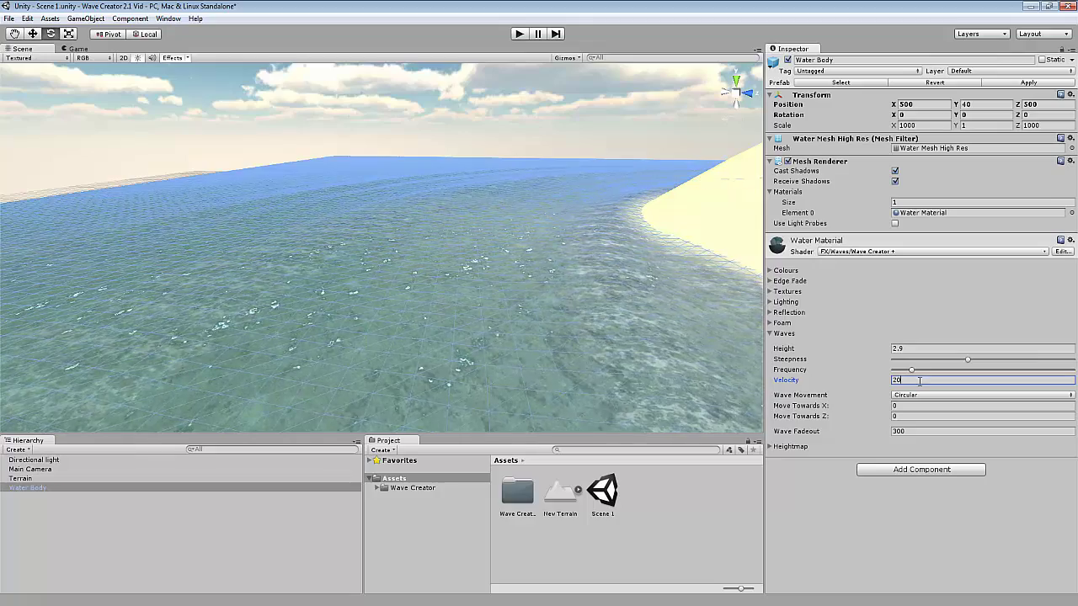
right_click_drag(616, 259, 615, 286)
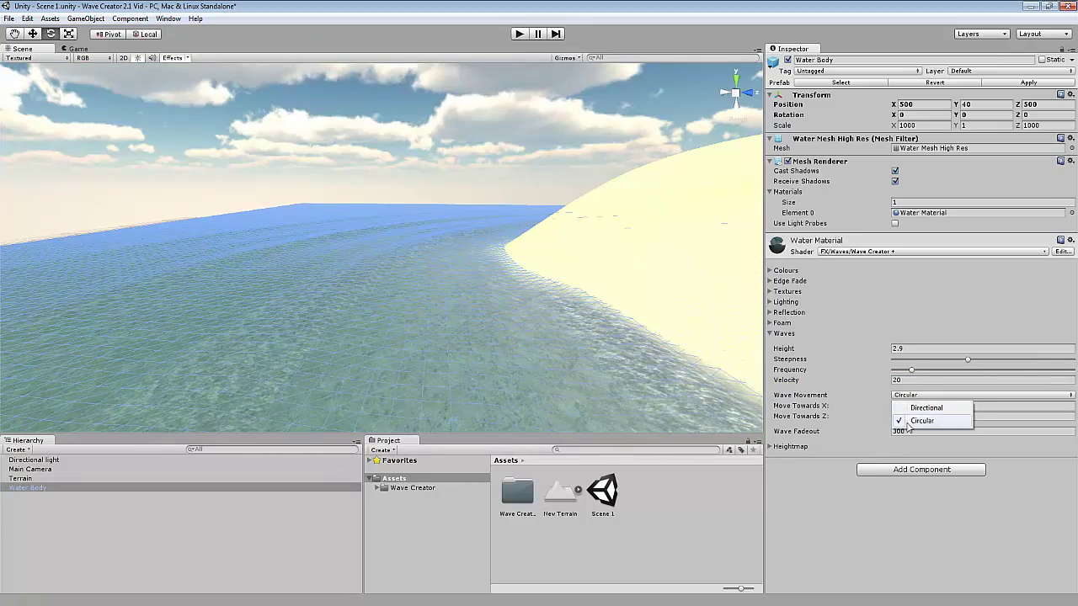
Step: Examine the Circular wave movement and its Move Towards X and Z fields against the waves reaching the island
left_click(906, 423)
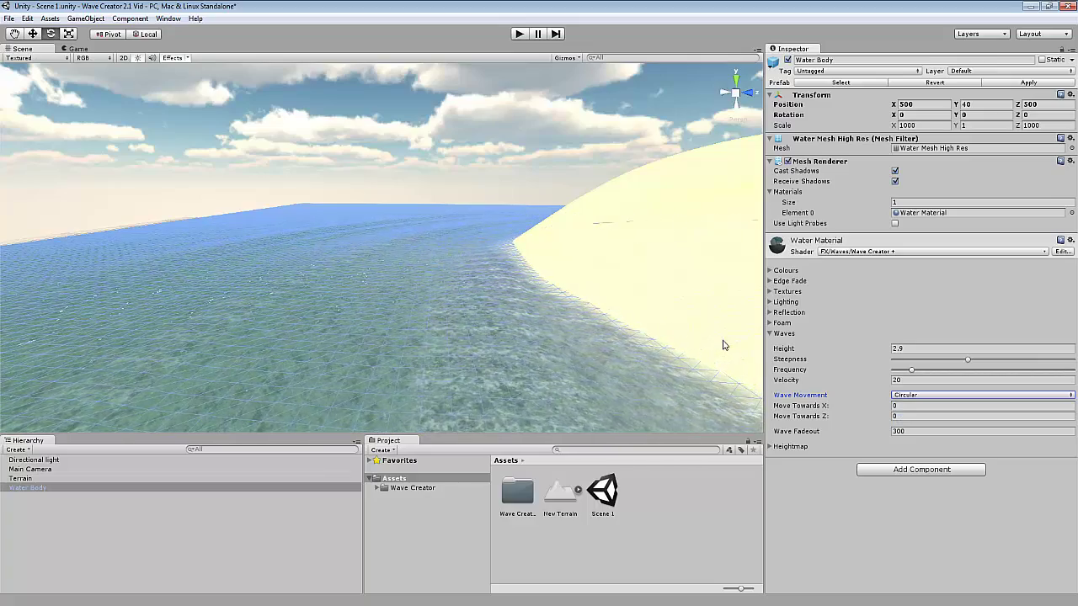
left_click(913, 406)
left_click(917, 417)
left_click(914, 407)
right_click_drag(498, 339, 544, 369)
right_click_drag(329, 199, 270, 339)
left_click(908, 407)
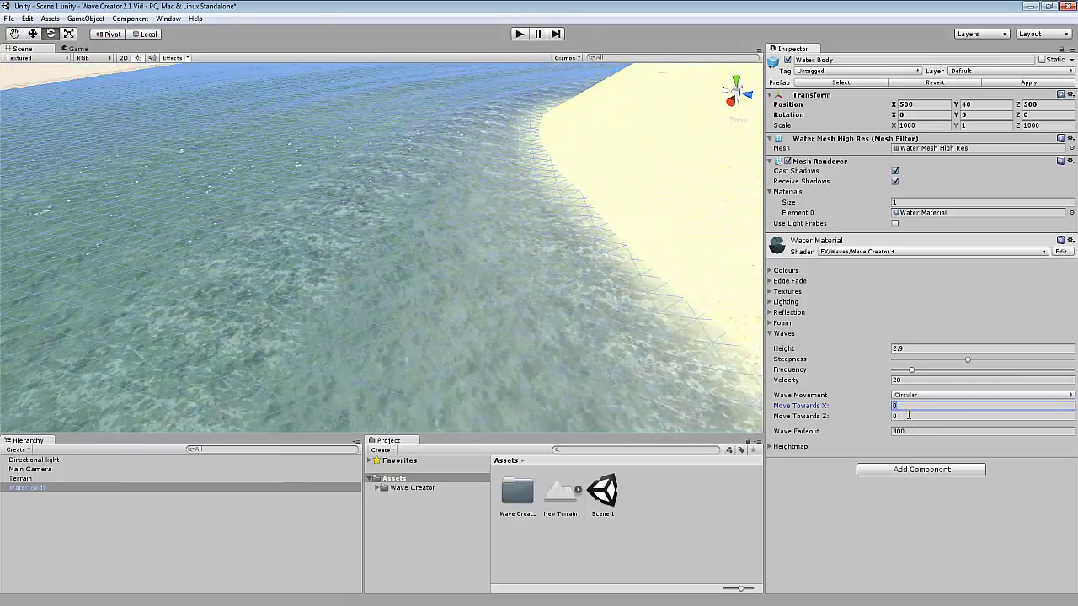
right_click_drag(337, 244, 432, 275)
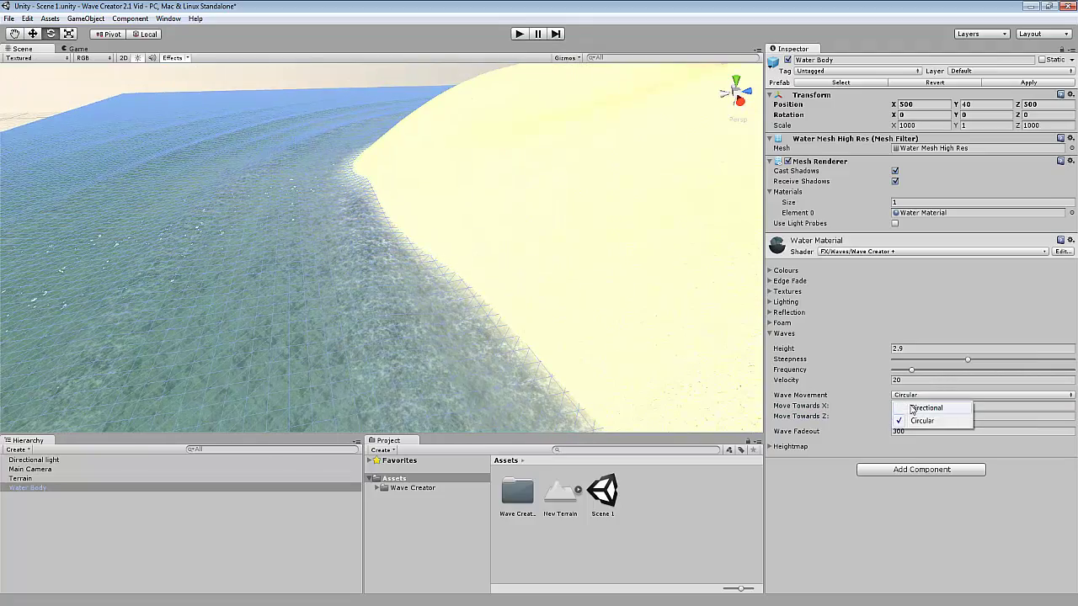
Step: Switch the Wave Movement to Directional with a Z Direction of 1 and view the waves without the selection wireframe
left_click(912, 409)
left_click(903, 417)
type("1")
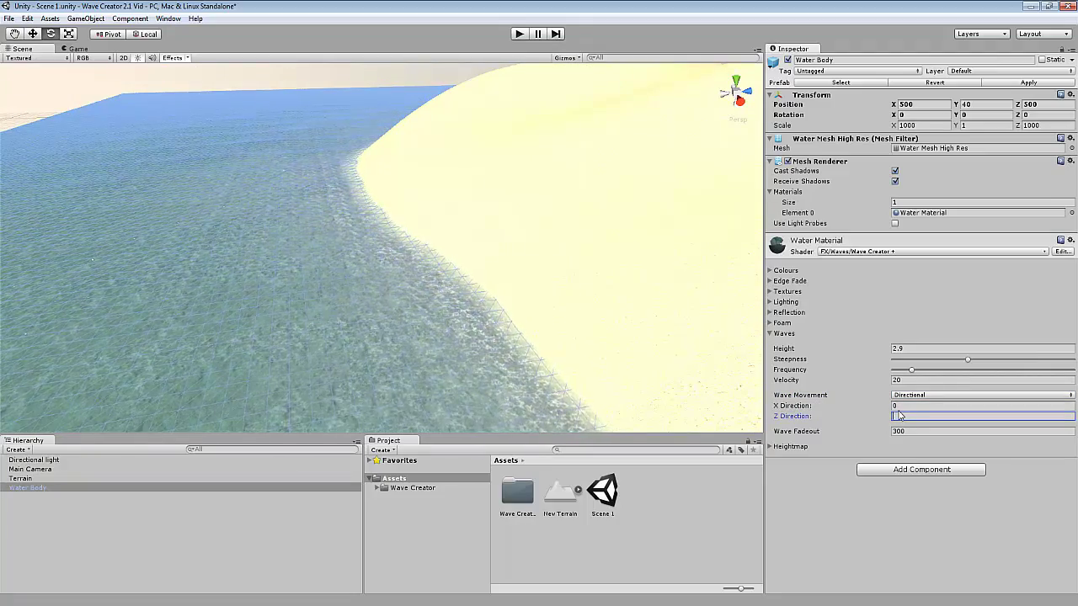
right_click_drag(671, 361, 379, 308)
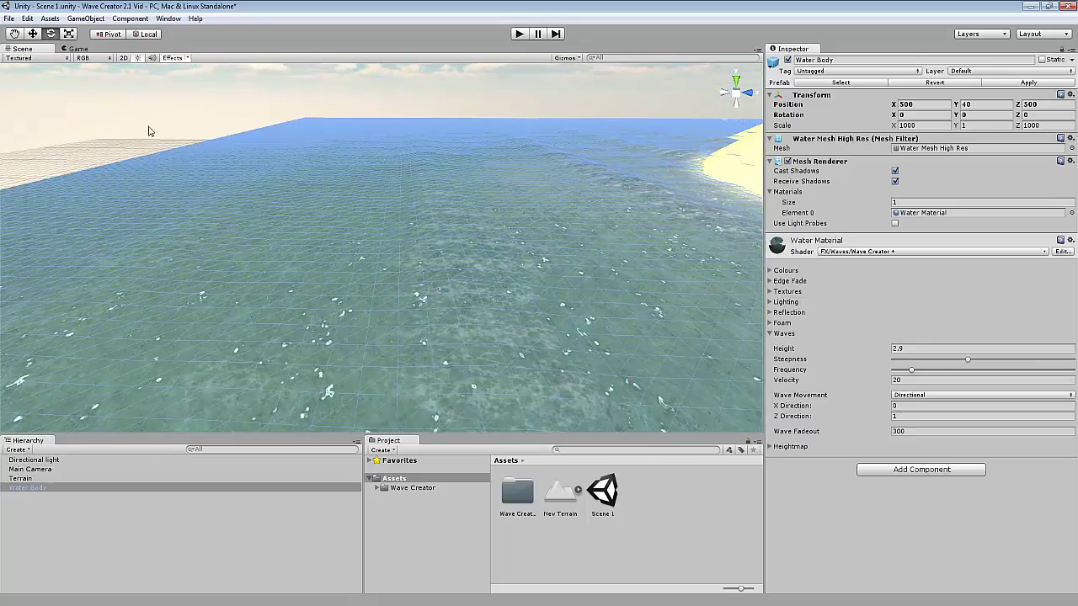
left_click(113, 141)
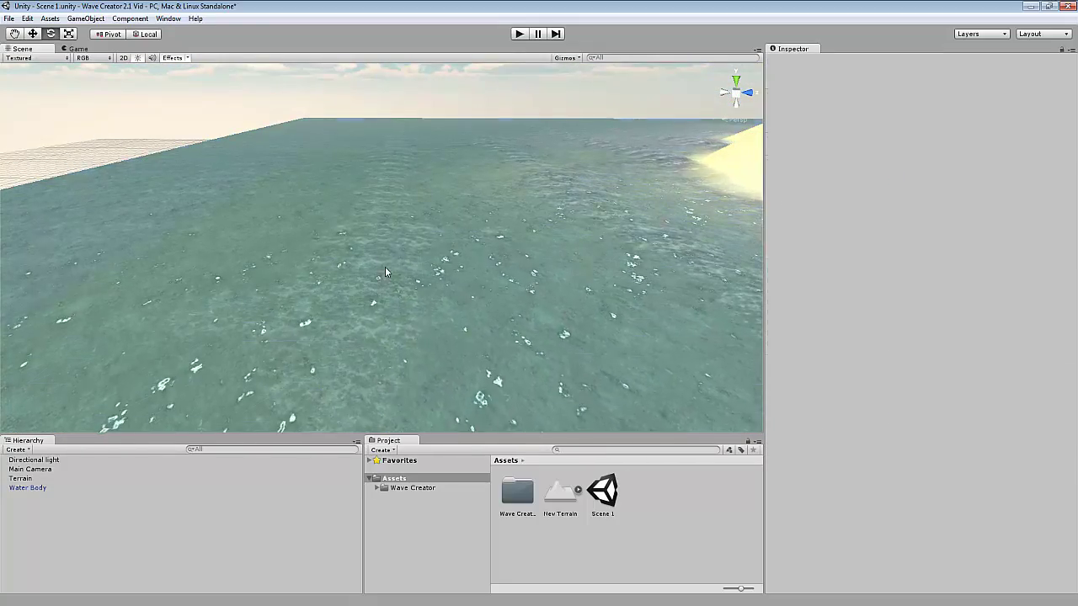
Step: Reselect the Water Body and set the waves' X Direction to 1
left_click(384, 271)
left_click(770, 333)
left_click(895, 406)
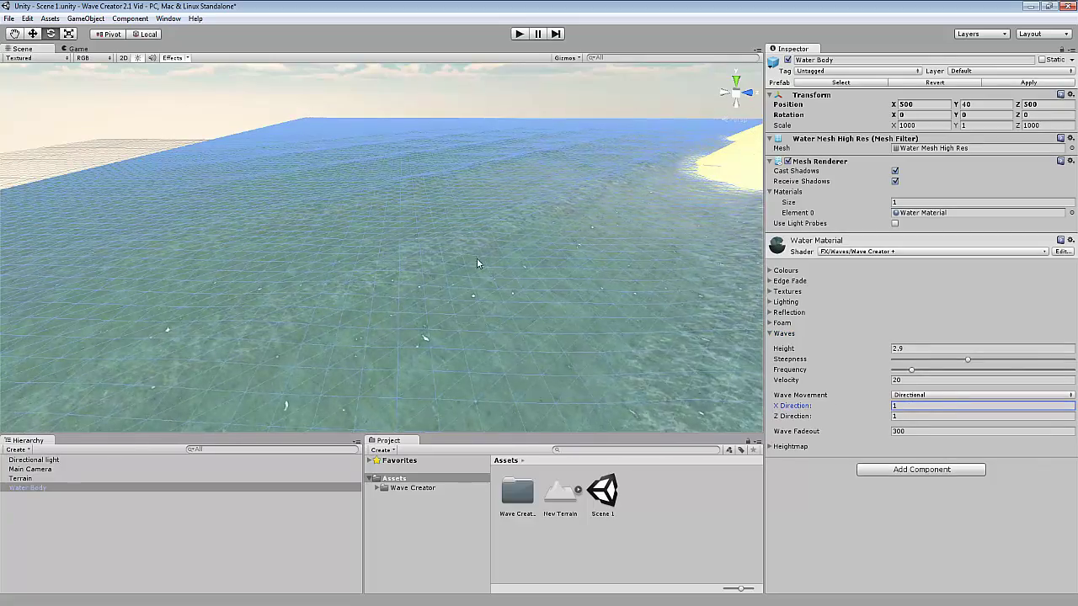
Step: Try a wave Height of 9.31 and view the taller waves approaching the shore
left_click_drag(292, 298, 579, 226, "alt")
left_click_drag(870, 354, 926, 349)
left_click_drag(477, 242, 576, 260, "alt")
left_click_drag(366, 244, 675, 407, "alt")
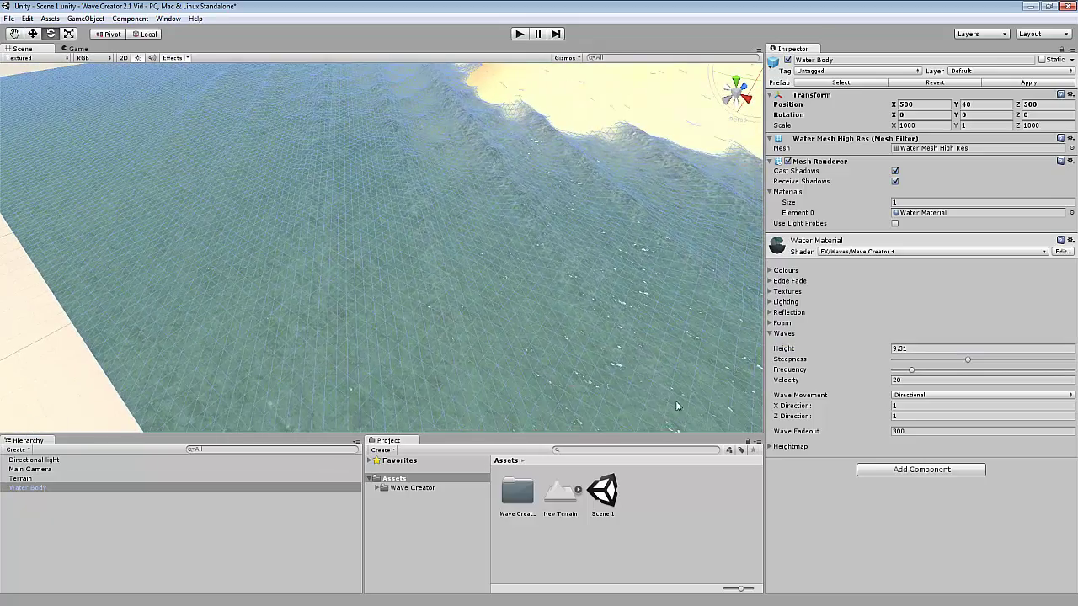
Step: Set the wave Height to 3 and switch the Wave Movement to Circular with Move Towards X and Z at 0
left_click(907, 349)
key("BackSpace")
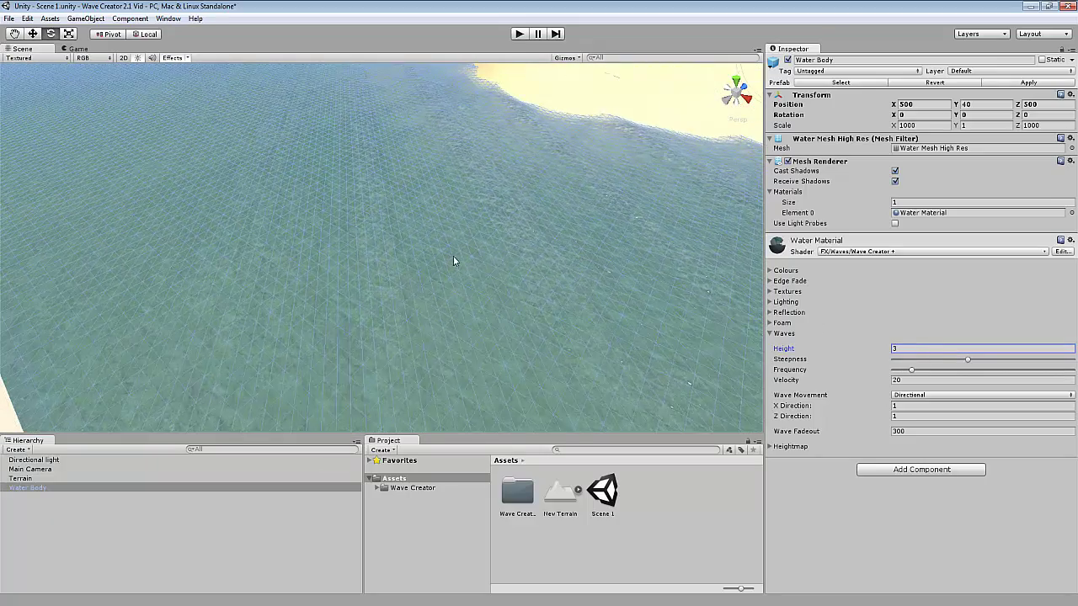
left_click(908, 421)
left_click(902, 407)
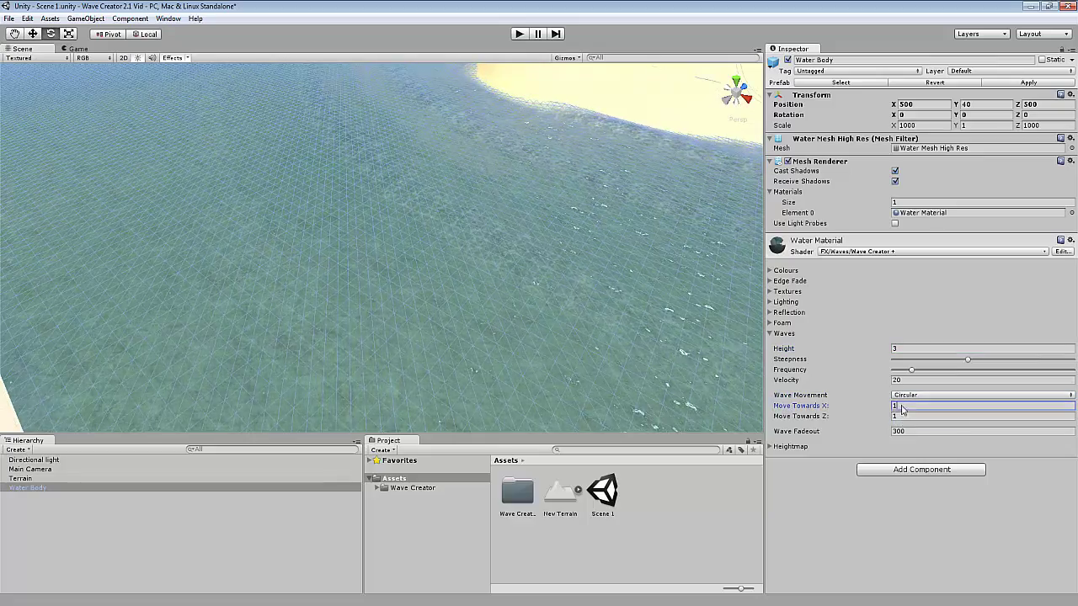
left_click_drag(528, 304, 639, 250, "alt")
scroll(420, 318, "down", 3)
scroll(439, 315, "down", 3)
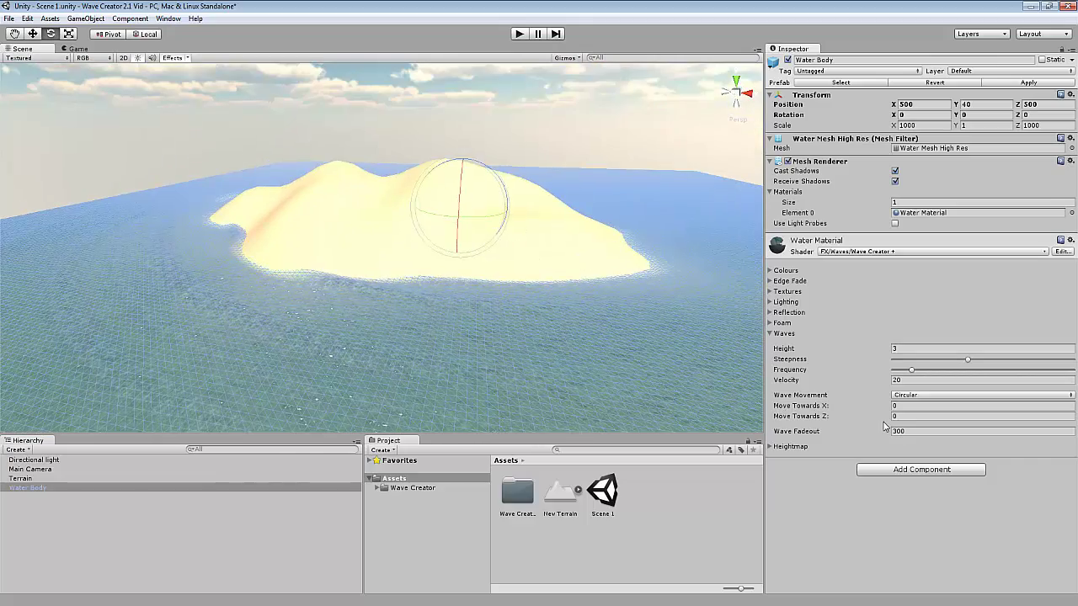
scroll(567, 331, "up", 2)
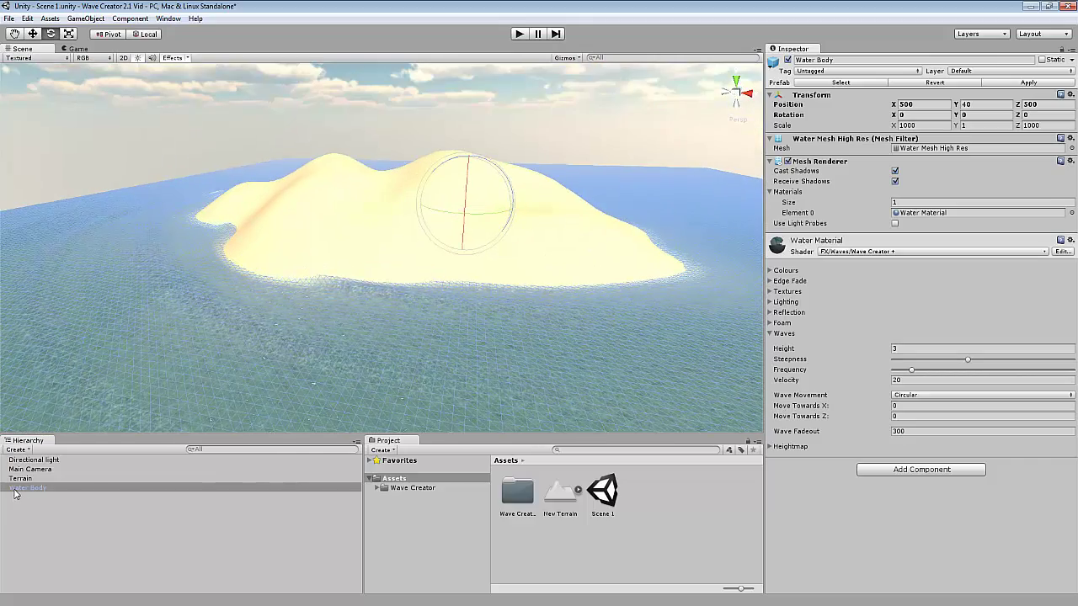
Step: Focus the view on the Main Camera and examine from above how far the waves extend around it
left_click(29, 469)
key("f")
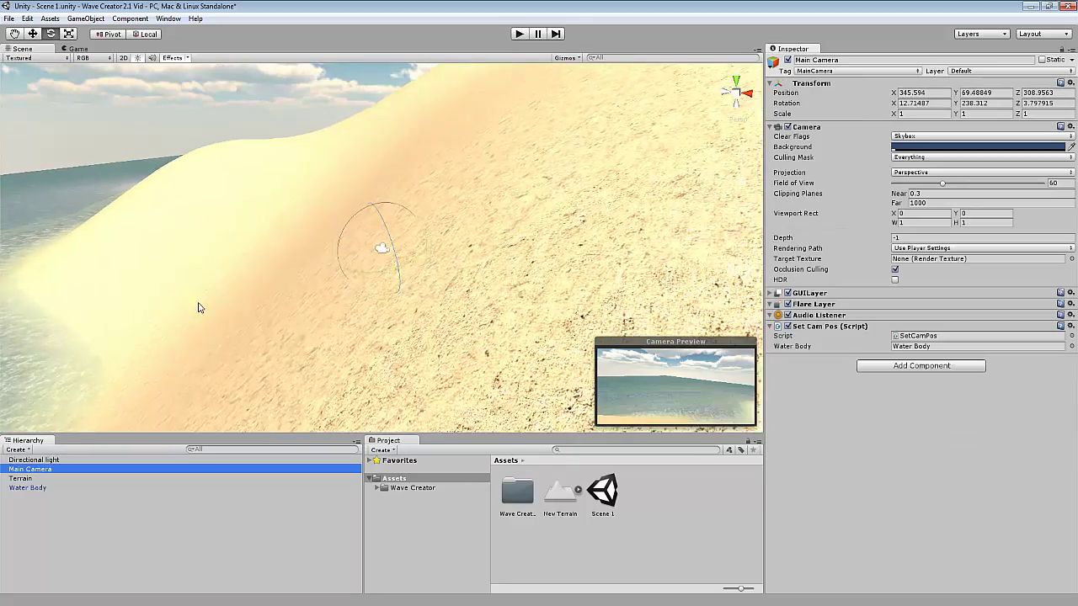
left_click_drag(241, 332, 286, 261, "alt")
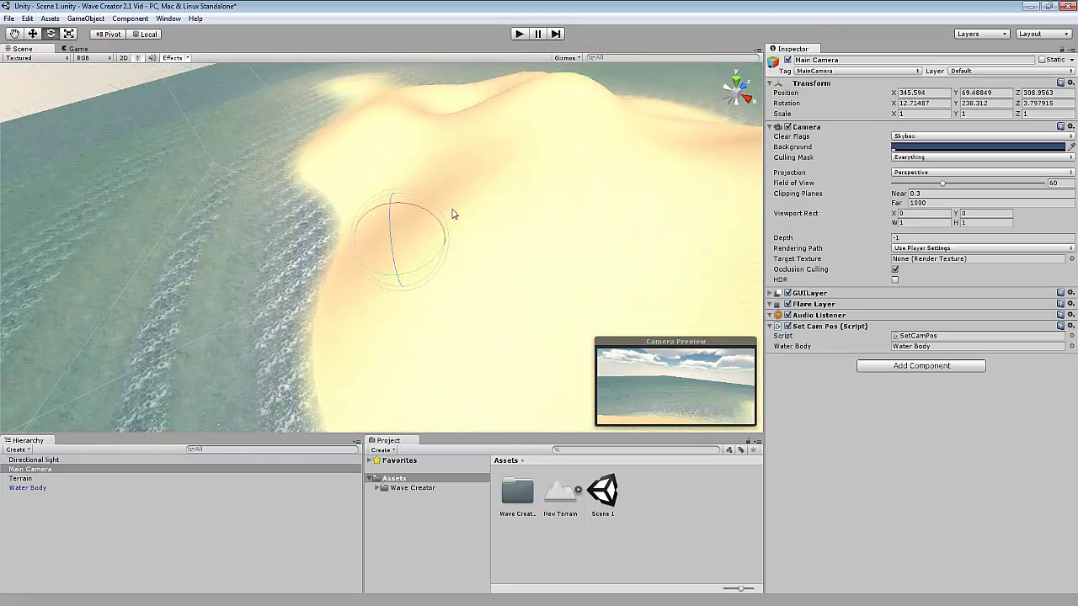
scroll(226, 320, "down", 10)
right_click_drag(301, 323, 507, 264)
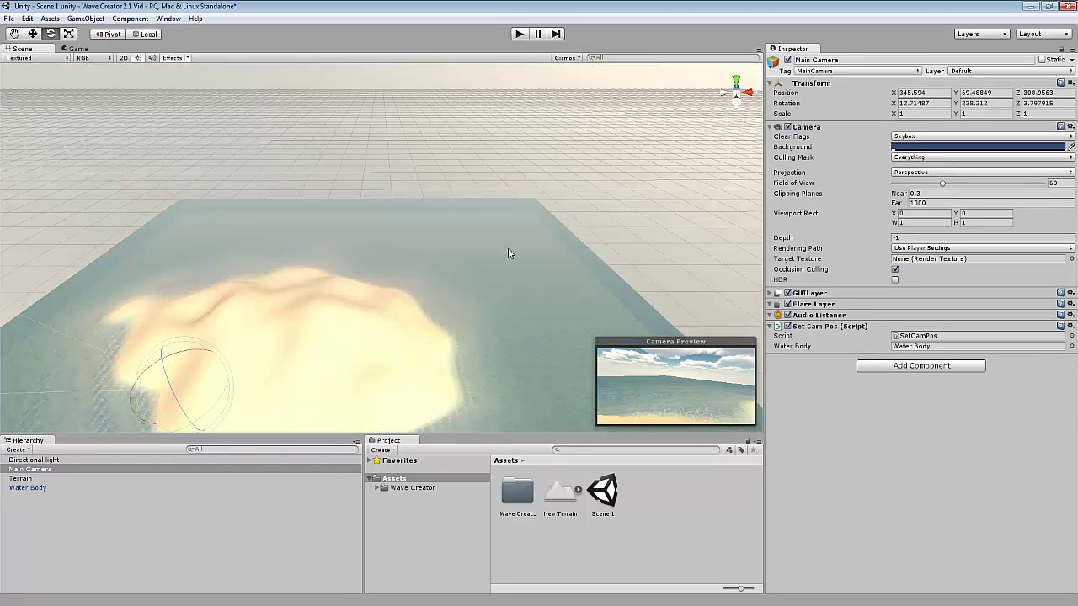
left_click_drag(519, 219, 202, 419, "alt")
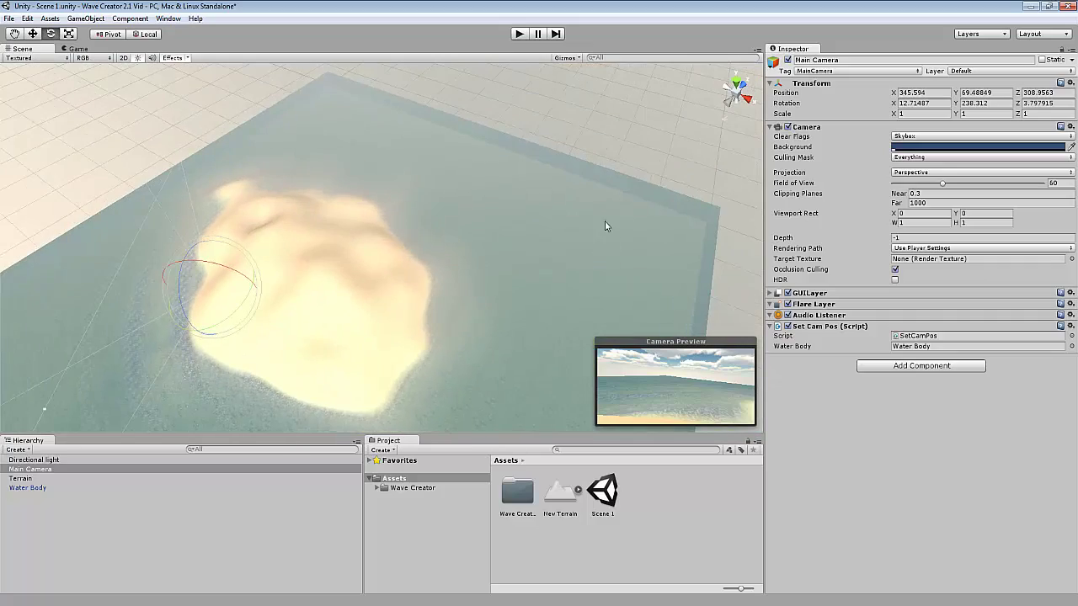
left_click_drag(464, 293, 929, 405, "alt")
Step: Reselect the Water Body and examine the Wave Fadeout value in its Waves settings against the waves near the shore
left_click(228, 488)
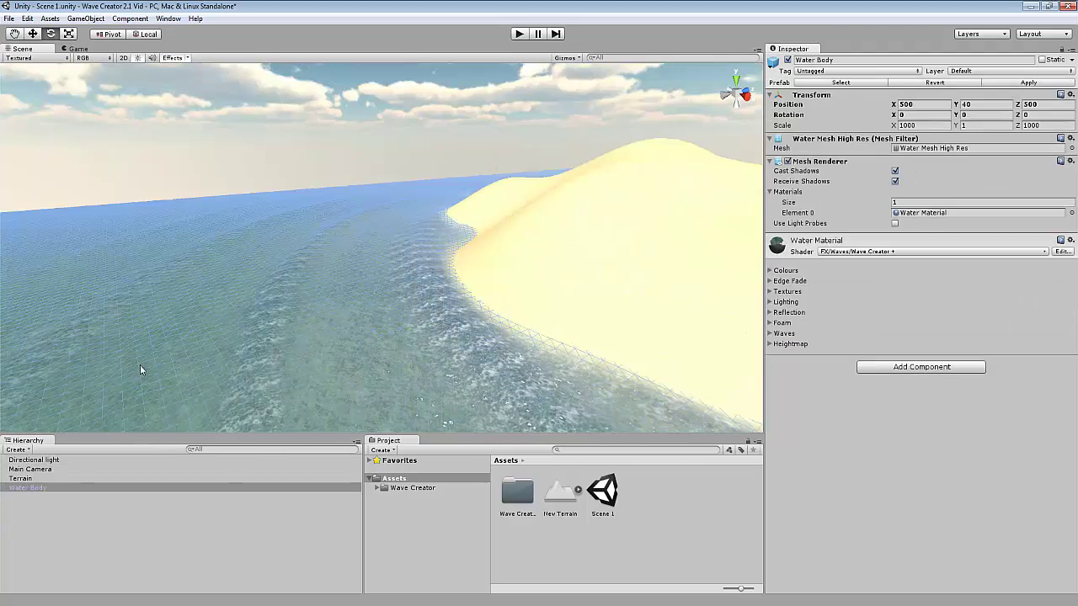
left_click(770, 334)
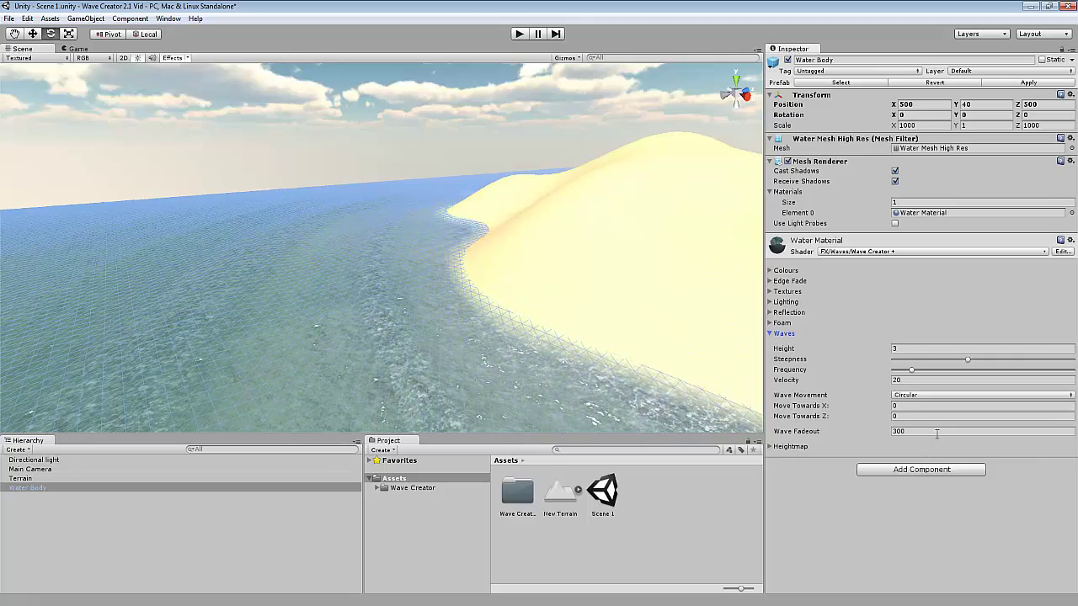
right_click_drag(508, 331, 539, 366)
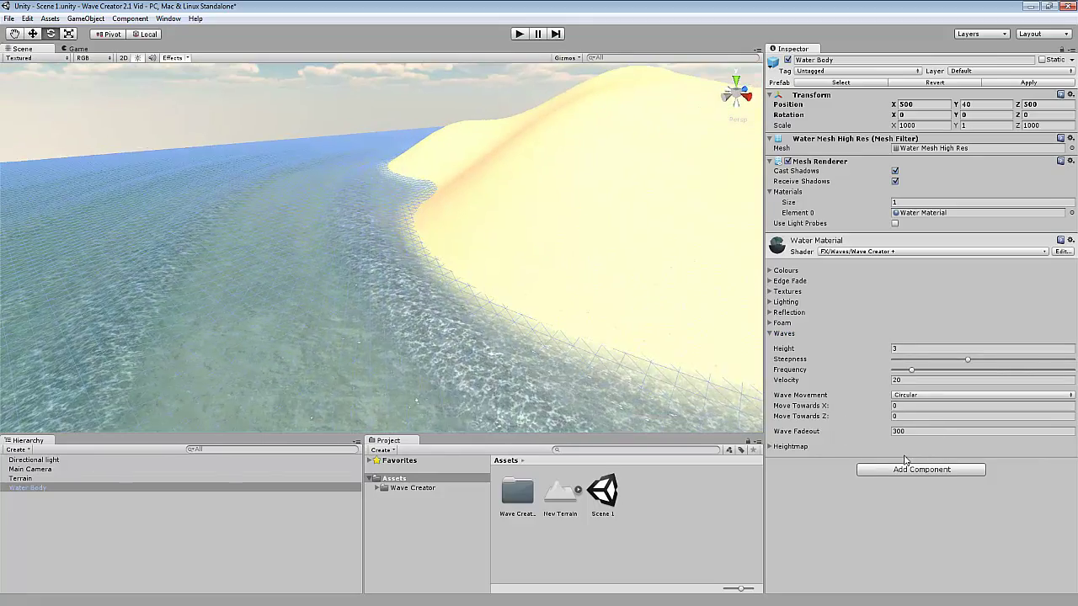
scroll(421, 288, "down", 2)
left_click_drag(916, 430, 899, 431)
left_click(924, 433)
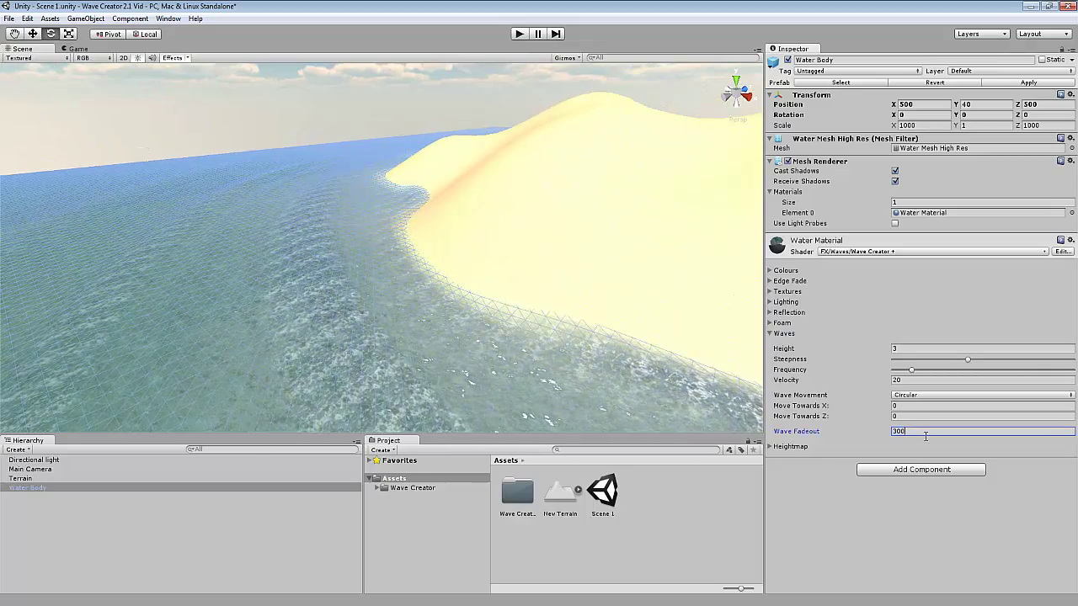
scroll(505, 306, "up", 2)
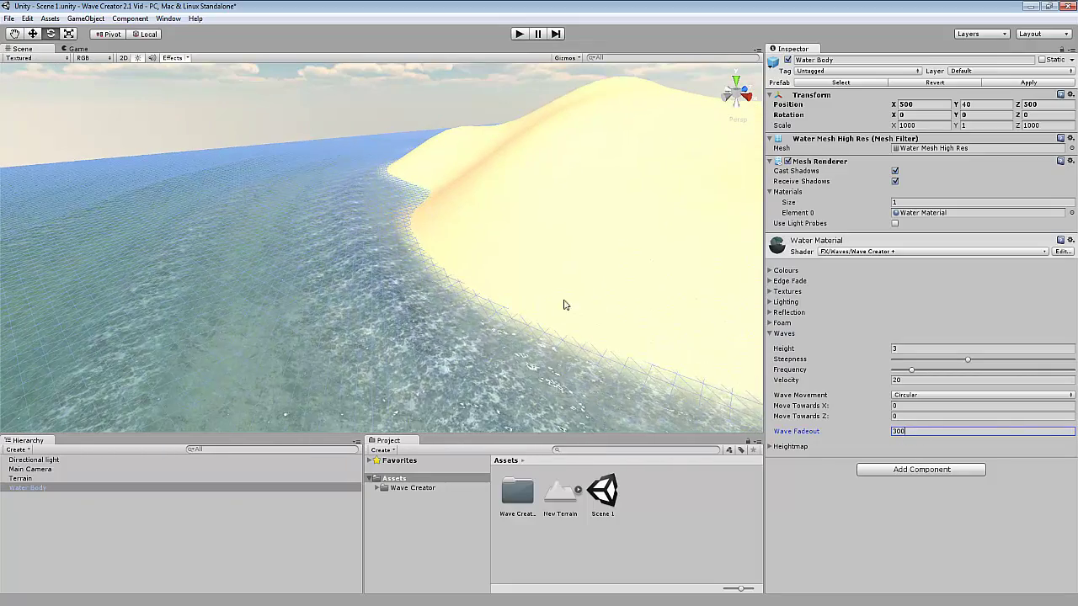
Step: Examine the Water Material's Foam settings, including the Wave Foam Amount
left_click(769, 333)
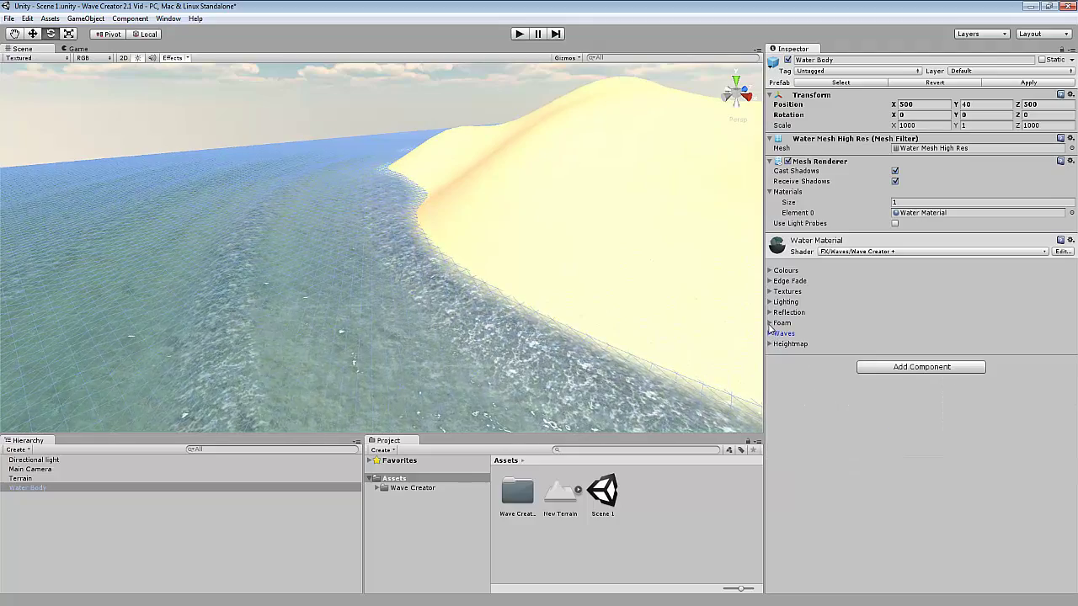
left_click(769, 324)
left_click_drag(956, 408, 949, 407)
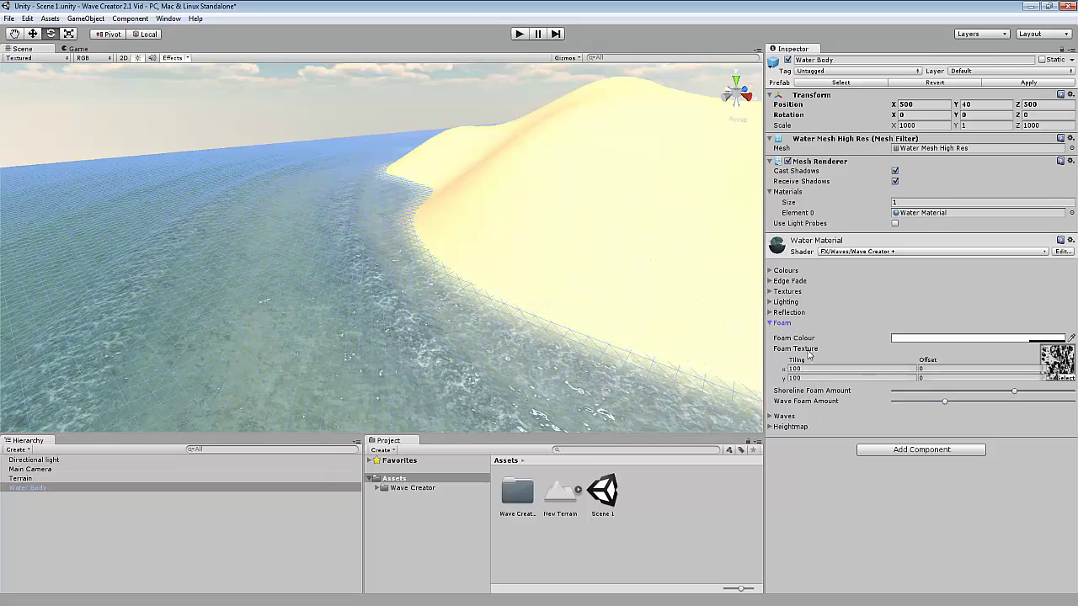
left_click(769, 323)
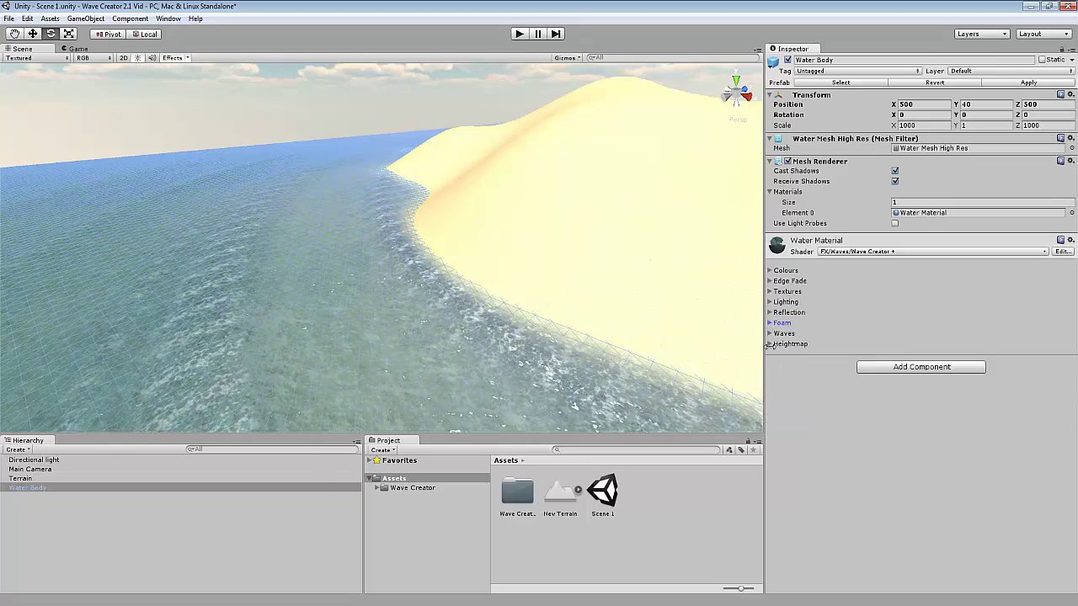
Step: Examine the Water Material's Heightmap settings against the shoreline foam and shallow water along the island's coast
left_click(769, 345)
right_click_drag(497, 317, 603, 369)
right_click_drag(126, 305, 232, 271)
scroll(399, 299, "up", 5)
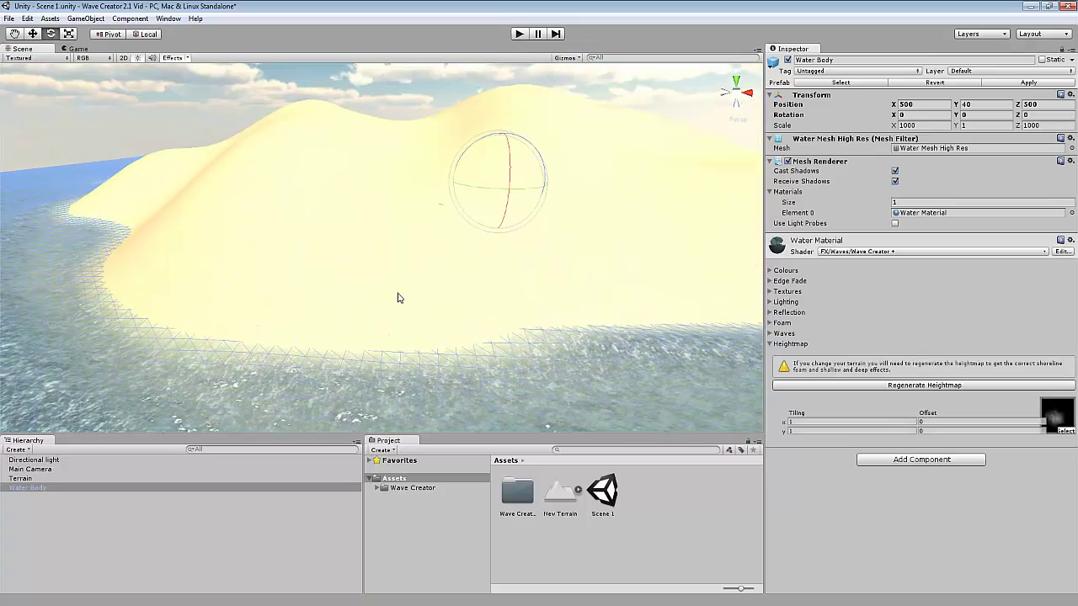
right_click_drag(435, 317, 350, 347)
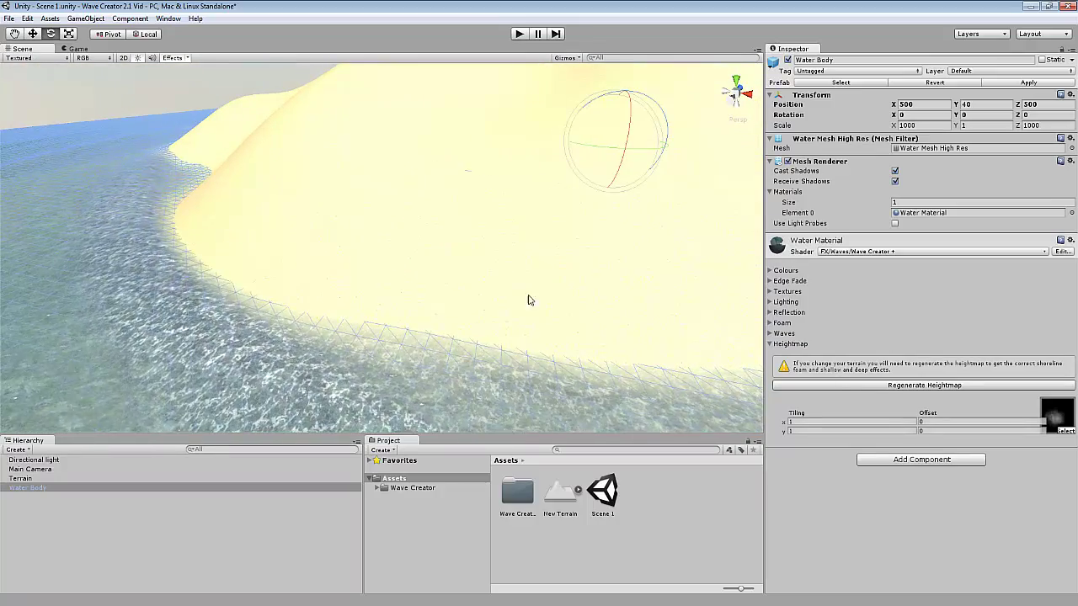
right_click_drag(593, 311, 331, 347)
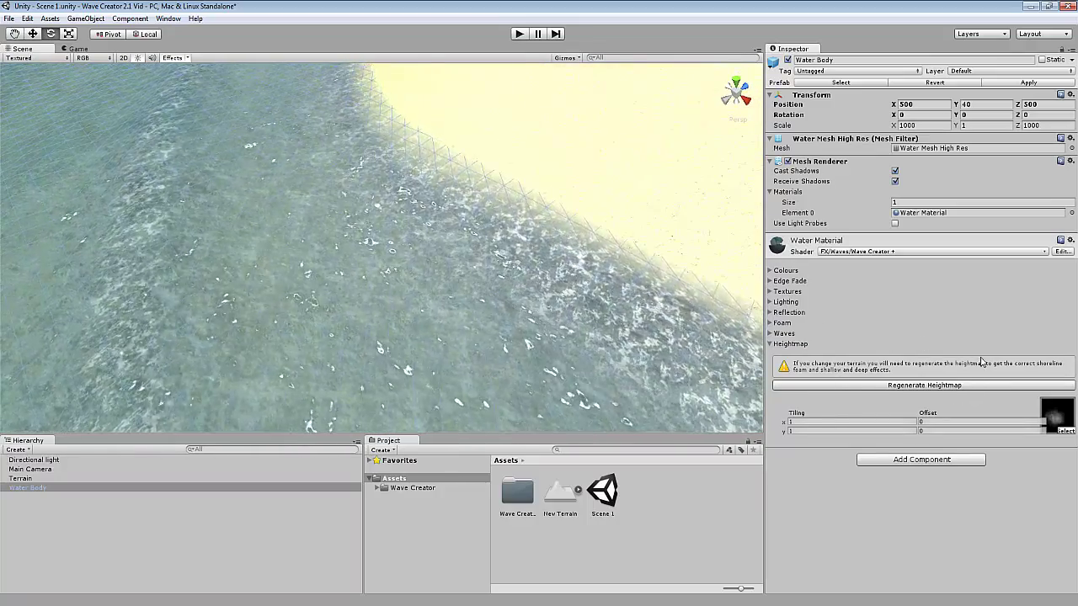
scroll(367, 164, "down", 5)
middle_click_drag(367, 163, 250, 202)
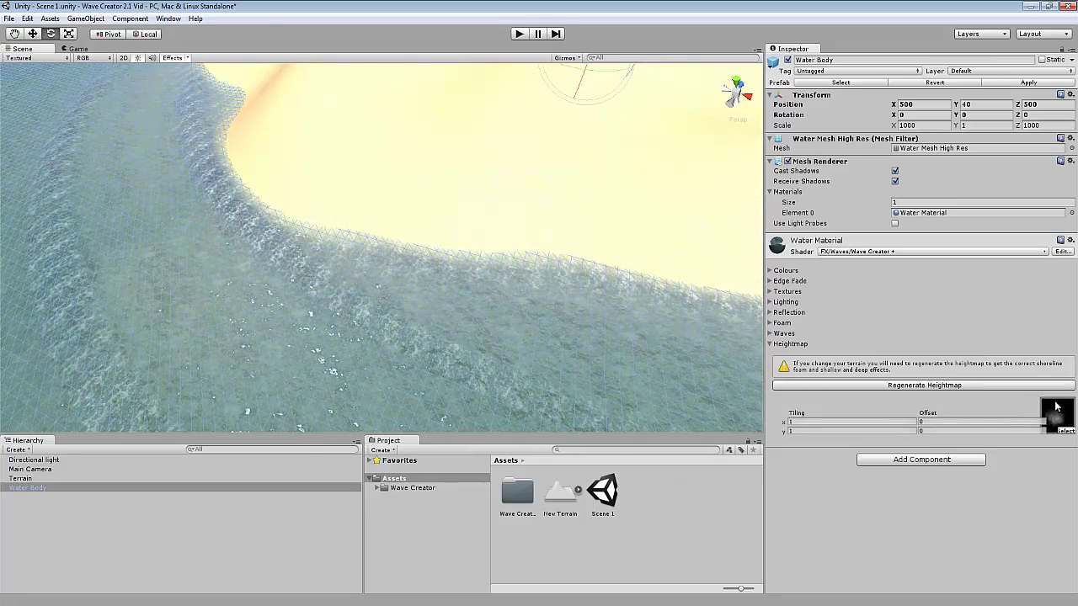
left_click_drag(389, 287, 743, 327, "alt")
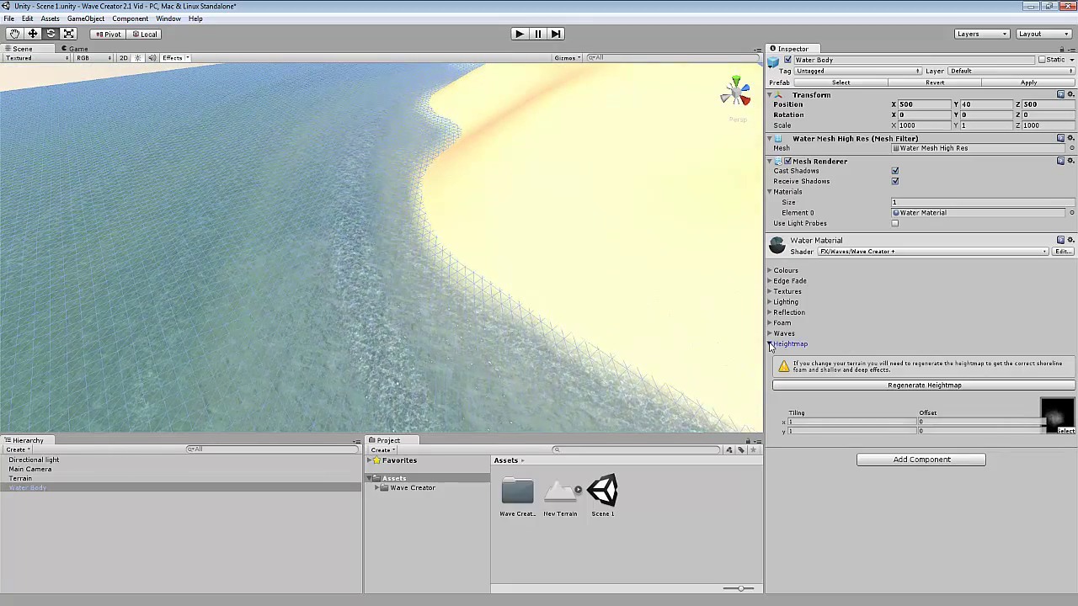
left_click(770, 345)
Step: Raise a small round island out of the water beside the main island with the Terrain's Raise / Lower tool
left_click(536, 243)
left_click(867, 139)
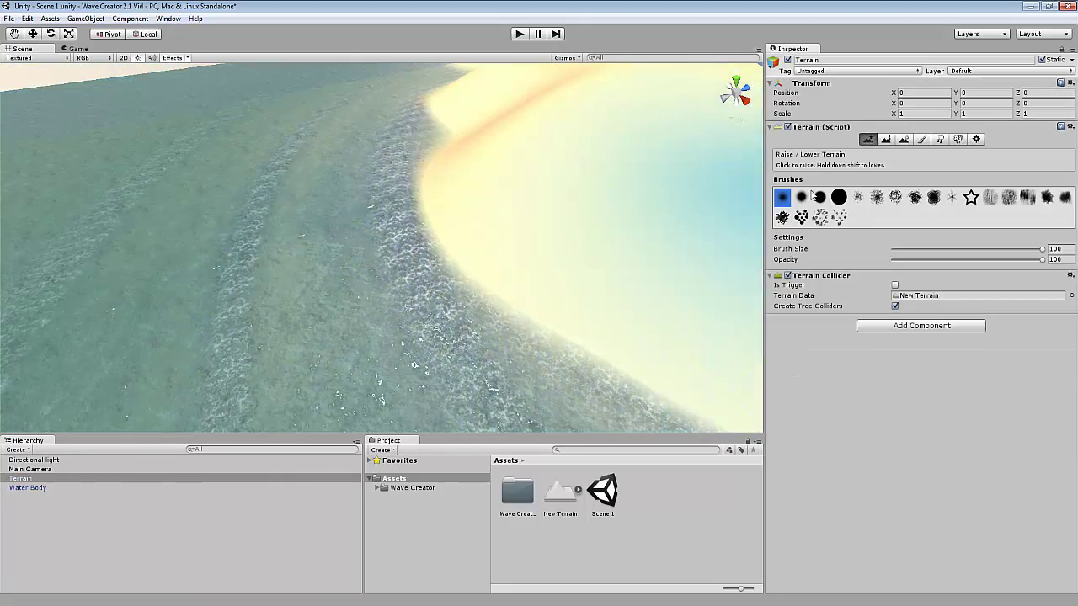
scroll(215, 238, "down", 5)
scroll(306, 259, "up", 6)
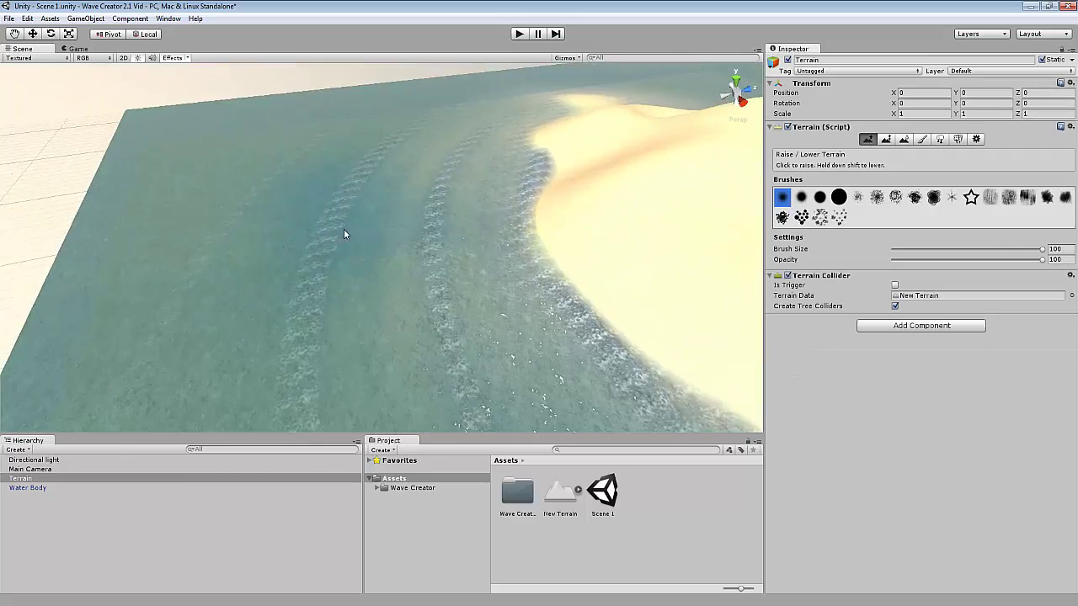
left_click(255, 217)
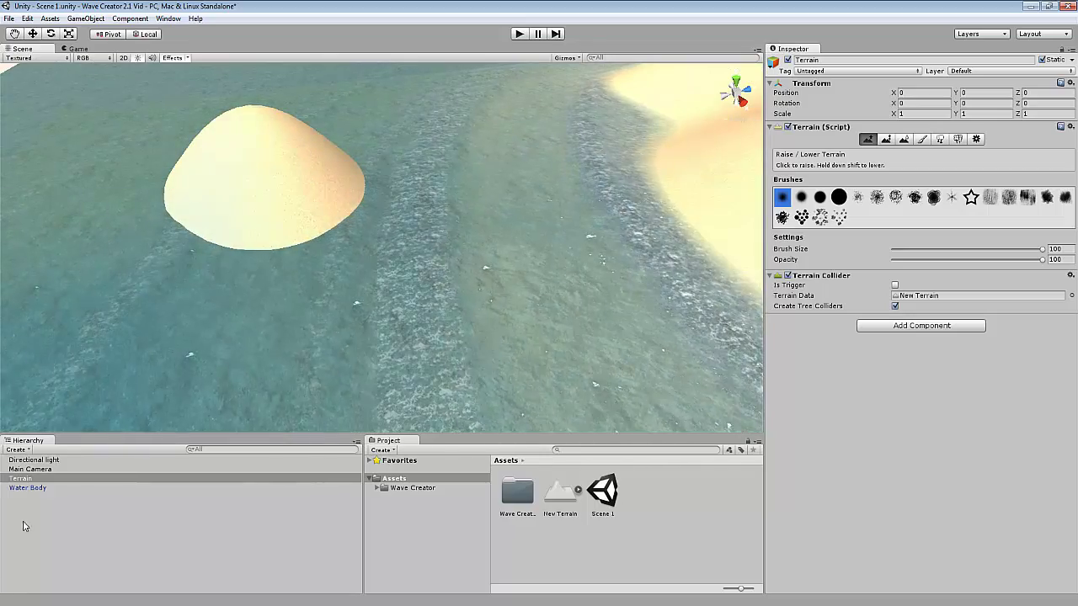
Step: Regenerate the Water Body's heightmap to include the new small island
left_click(39, 489)
right_click_drag(607, 322, 574, 302)
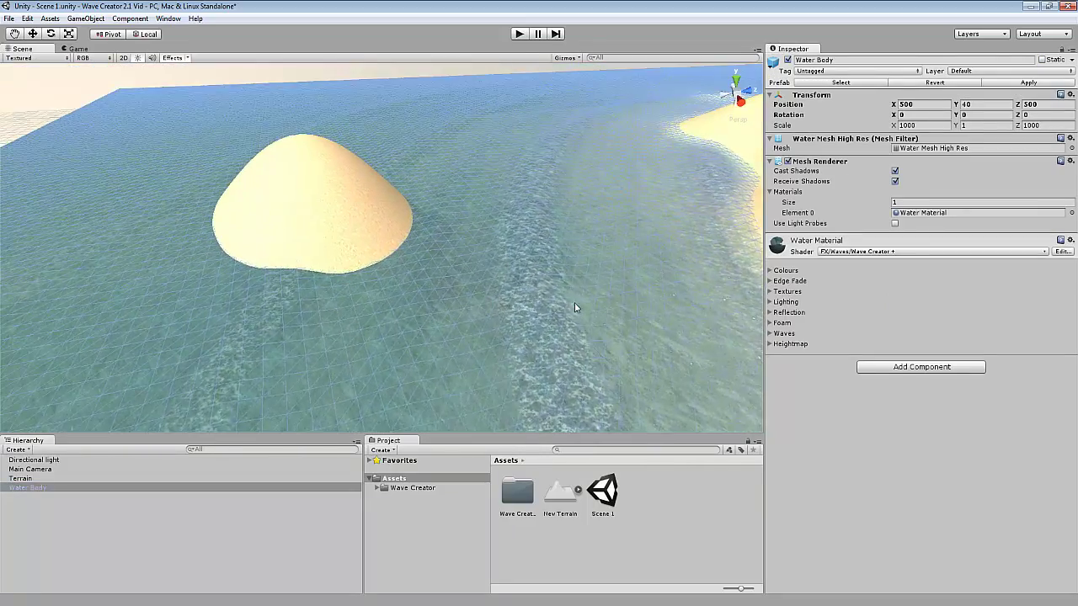
scroll(270, 191, "up", 5)
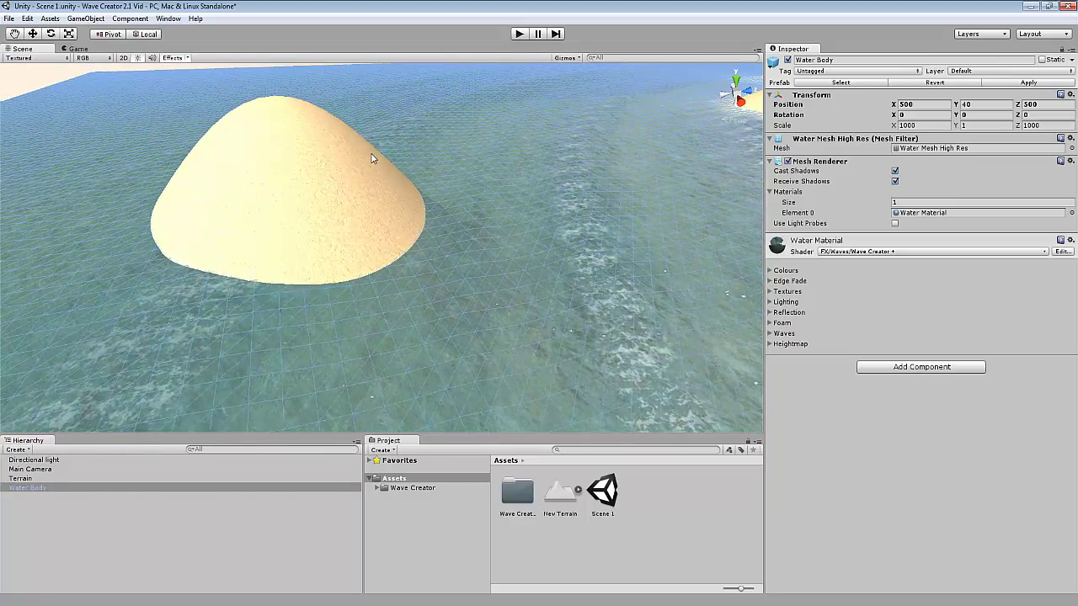
left_click(774, 346)
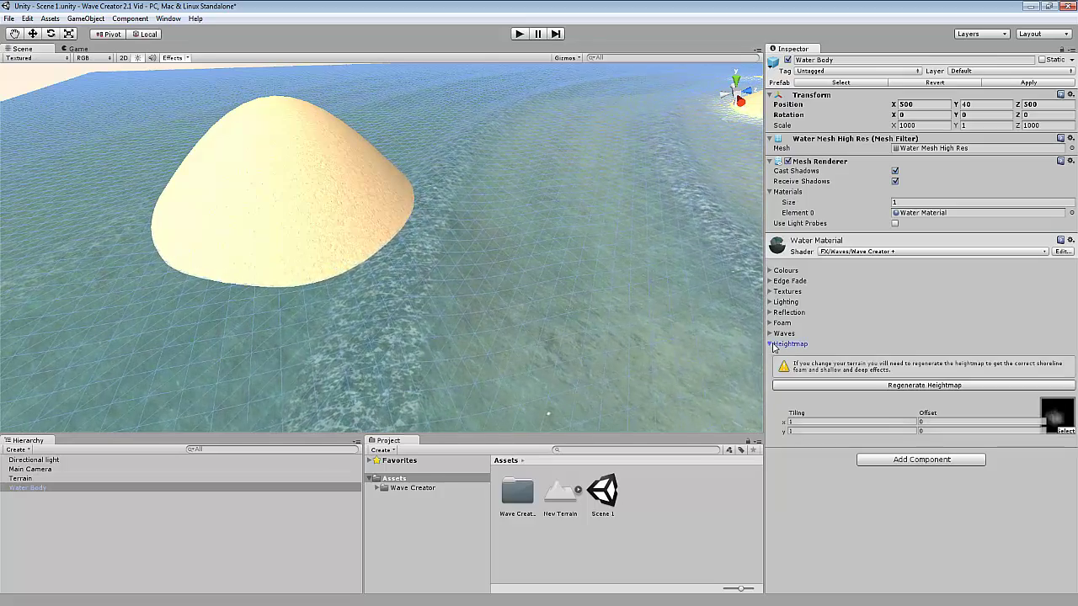
left_click(930, 386)
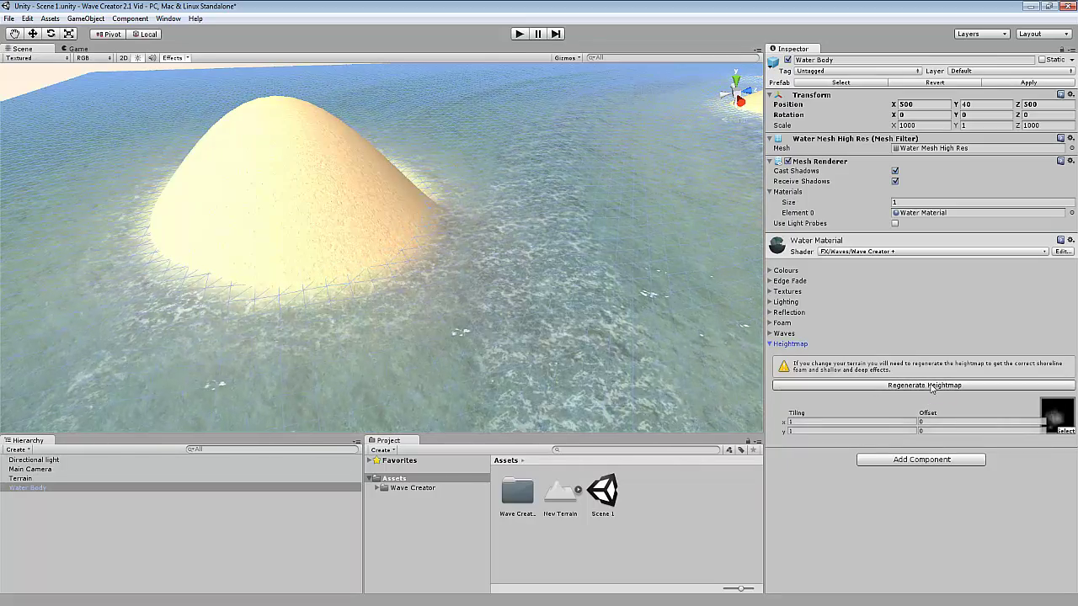
Step: Examine the shoreline foam and shallows around the new small island and the main island
left_click(340, 204)
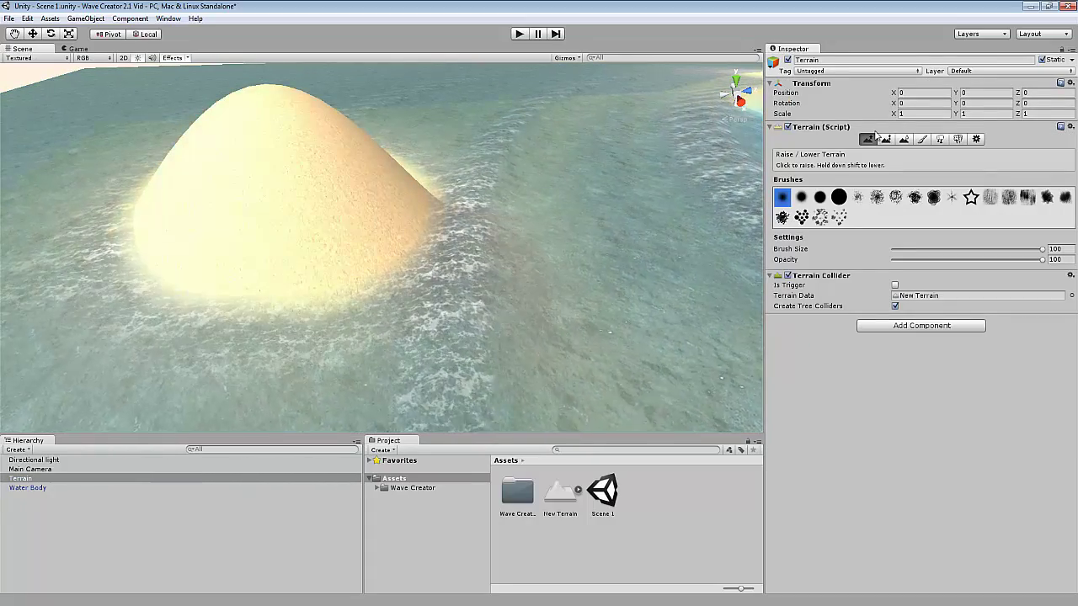
scroll(595, 127, "down", 6)
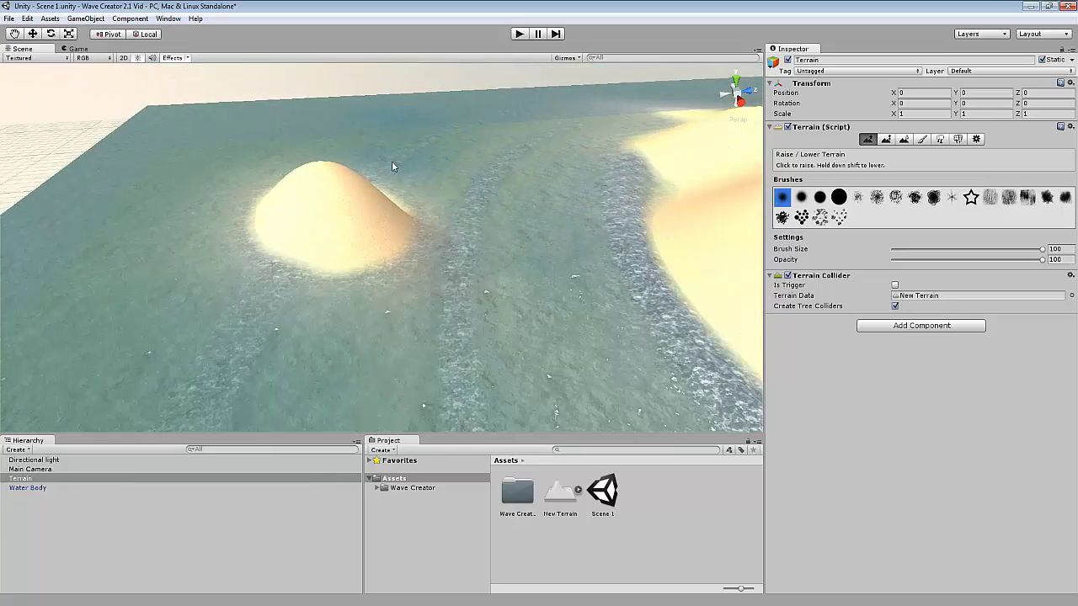
left_click_drag(377, 137, 242, 284, "alt")
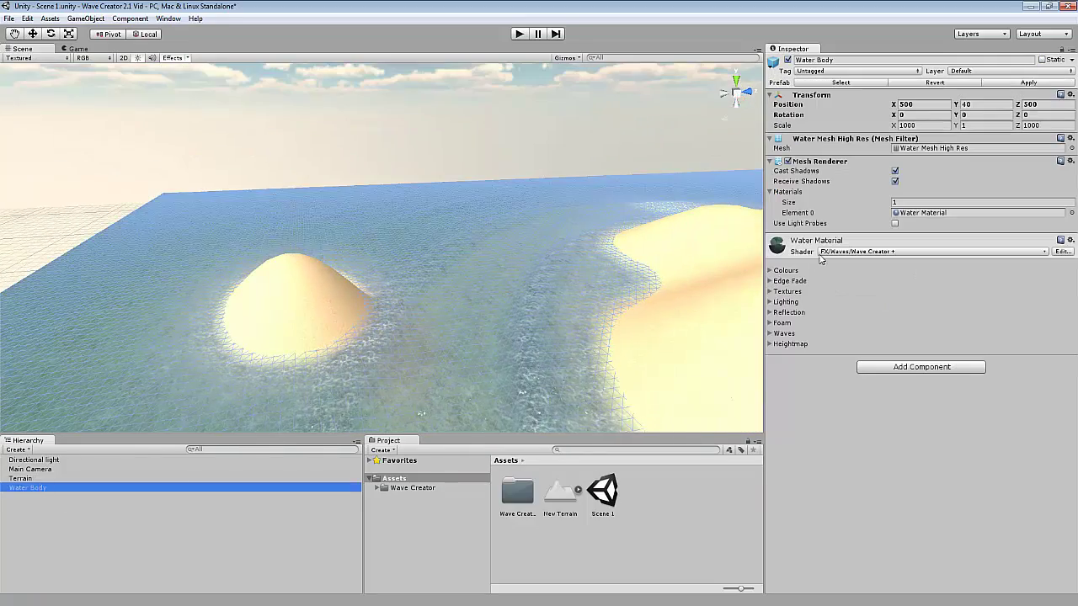
scroll(627, 301, "up", 5)
scroll(612, 289, "down", 6)
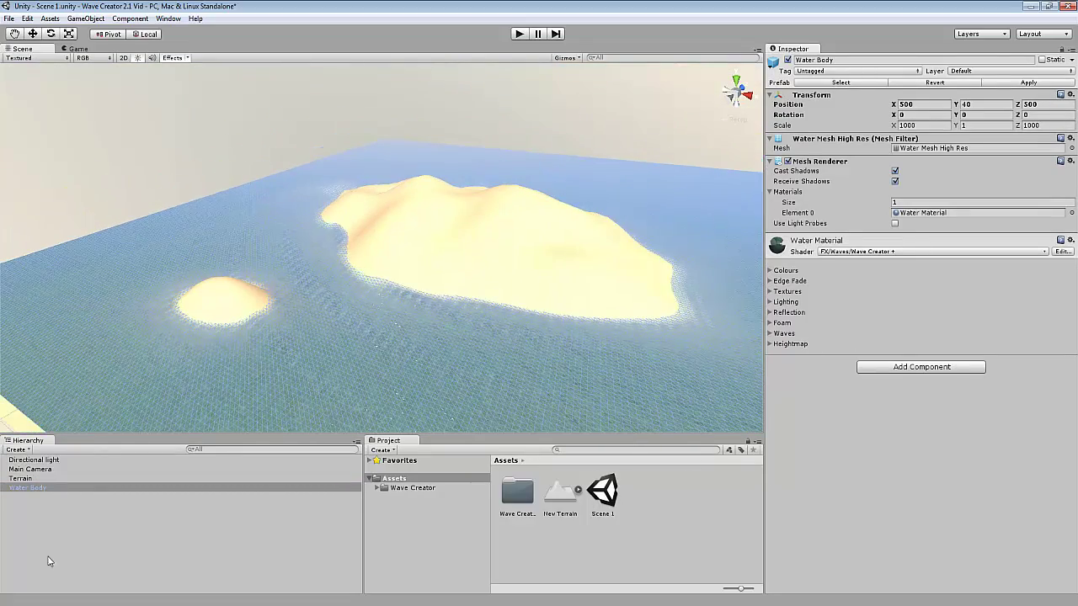
Step: Take the Terrain out of its Raise / Lower brush mode
left_click(21, 479)
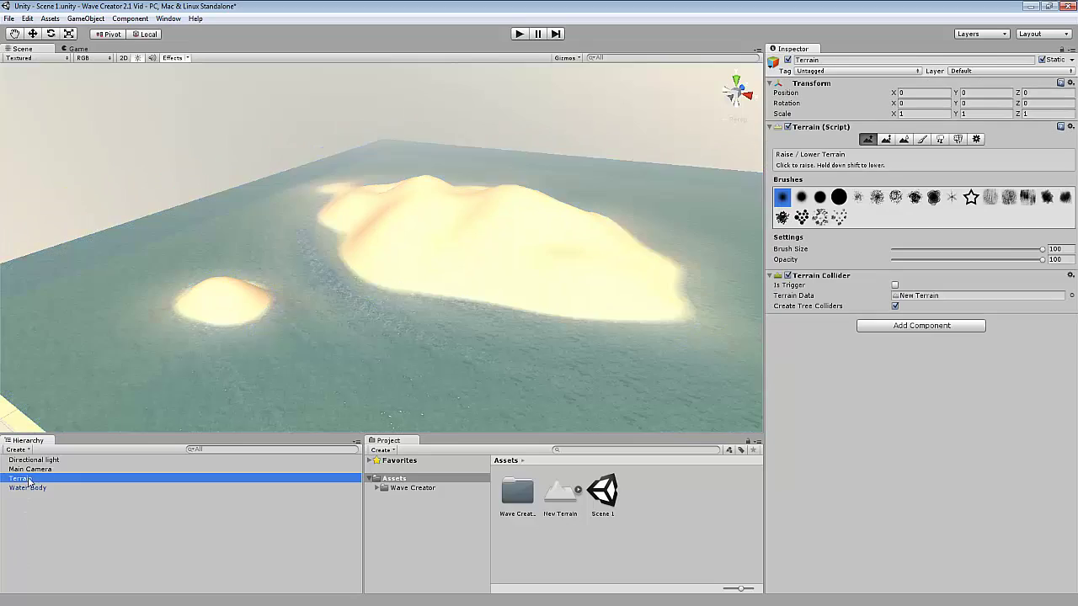
left_click_drag(238, 296, 259, 320, "alt")
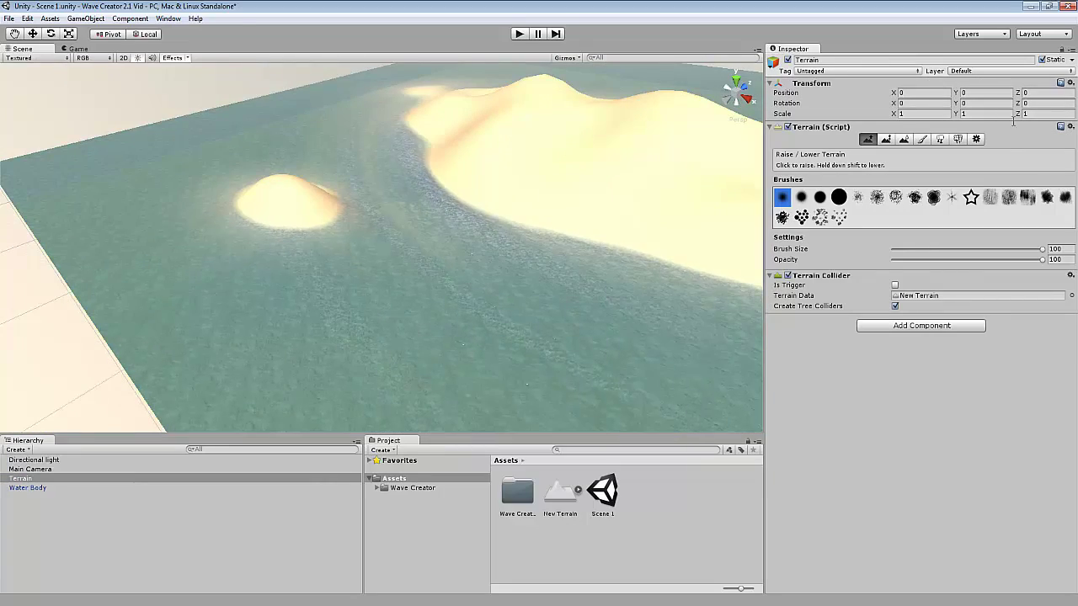
left_click(976, 139)
left_click_drag(505, 202, 228, 334, "alt")
Step: Focus on the Main Camera and create a cube over the water in front of it
double_click(34, 469)
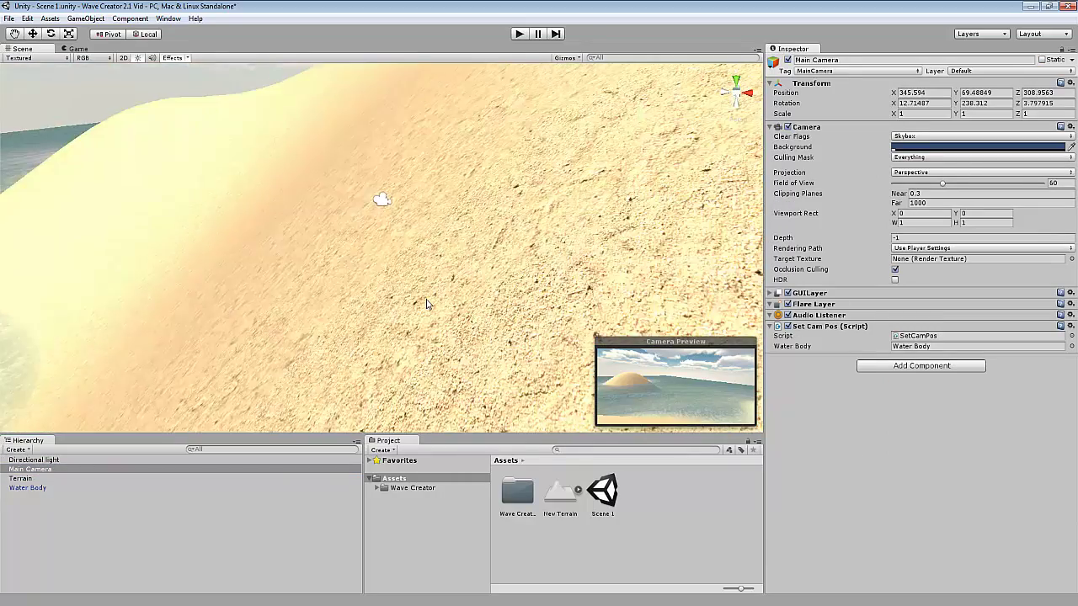
left_click_drag(426, 304, 279, 304, "alt")
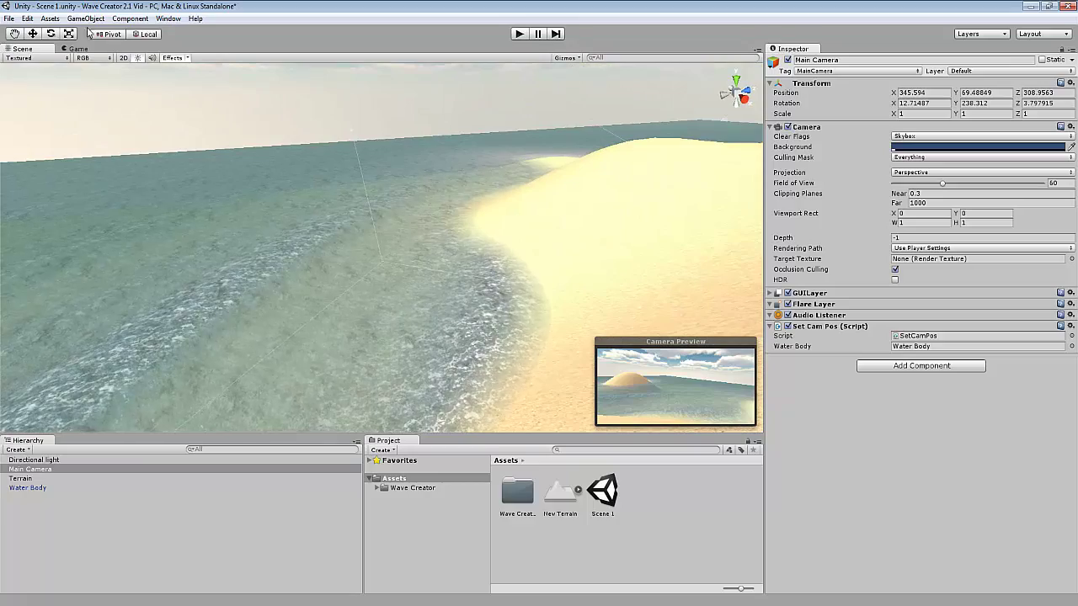
left_click(252, 169)
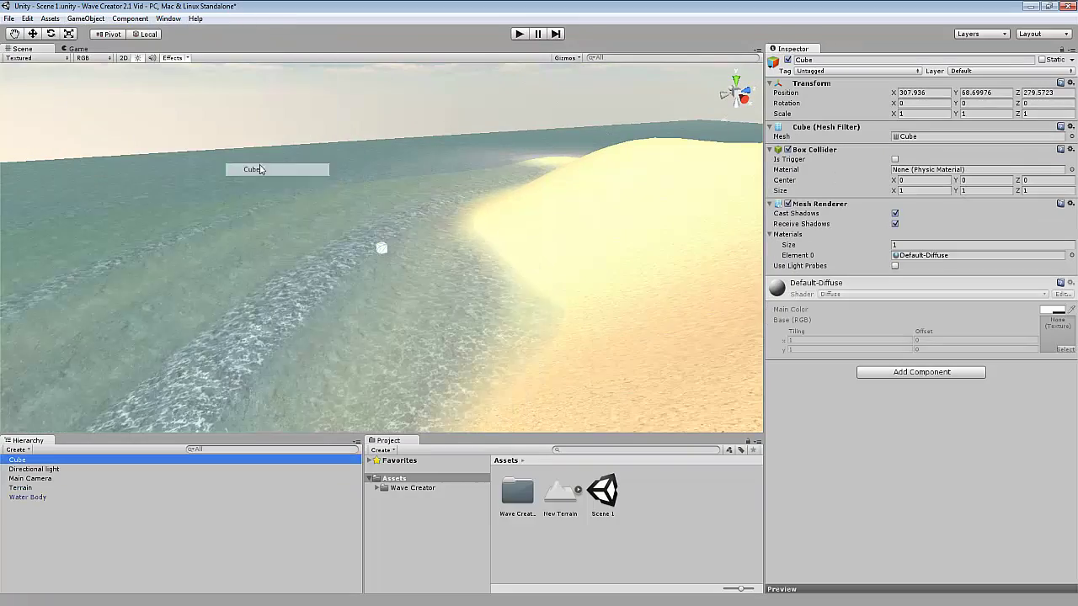
Step: Move the cube down to the water off the beach, to about X 283, Y 42.5, Z 267.5
left_click_drag(428, 259, 396, 294, "alt")
key("w")
left_click_drag(354, 202, 308, 151, "alt")
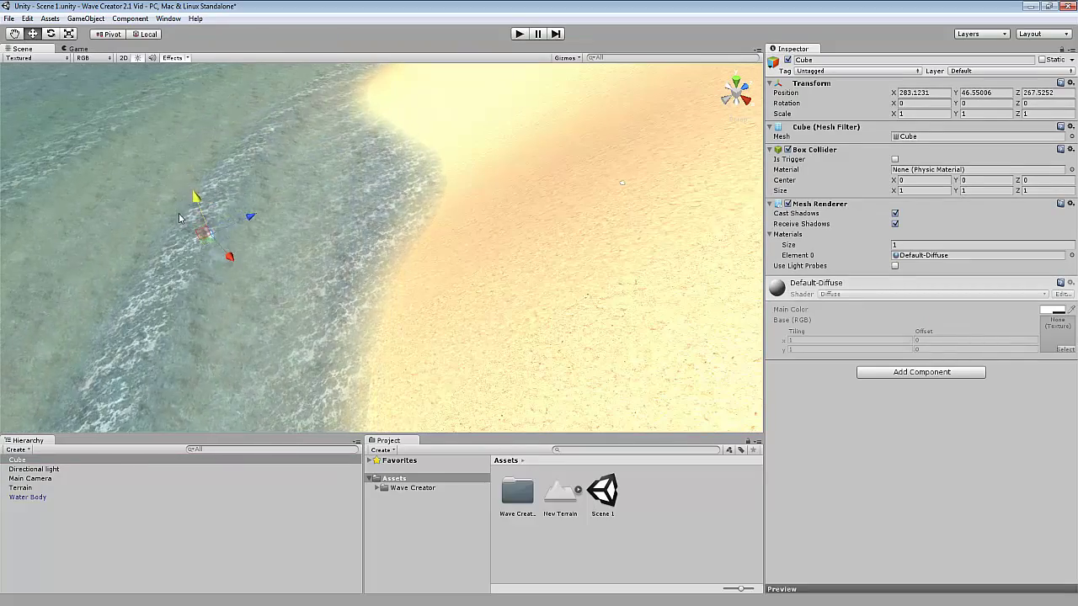
left_click_drag(129, 367, 488, 291, "alt")
Step: Add the Float script to the cube and assign the scene's Water Body to it
left_click(901, 373)
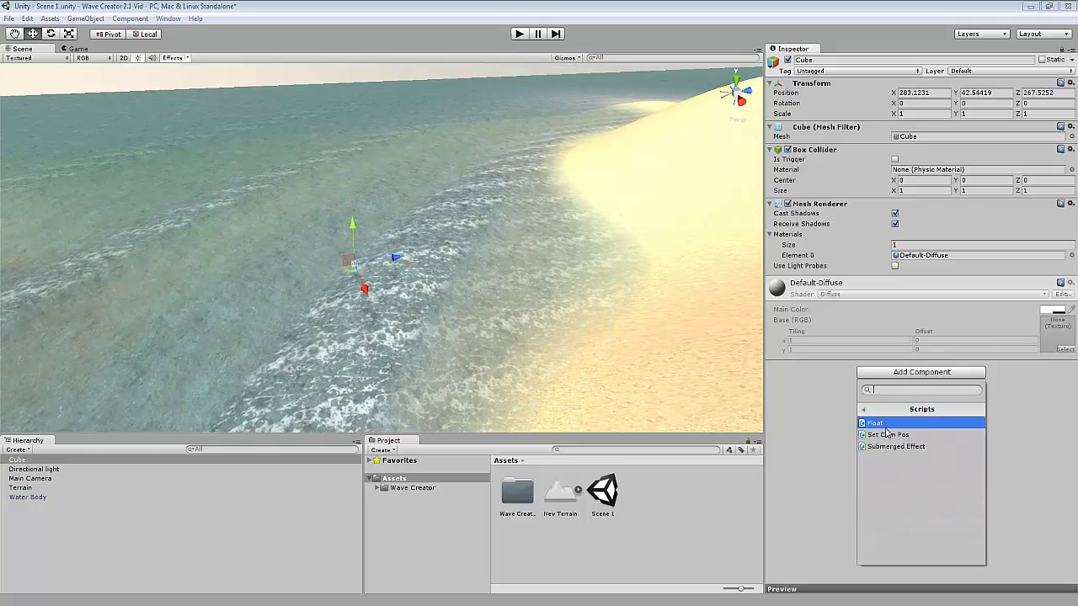
left_click(875, 422)
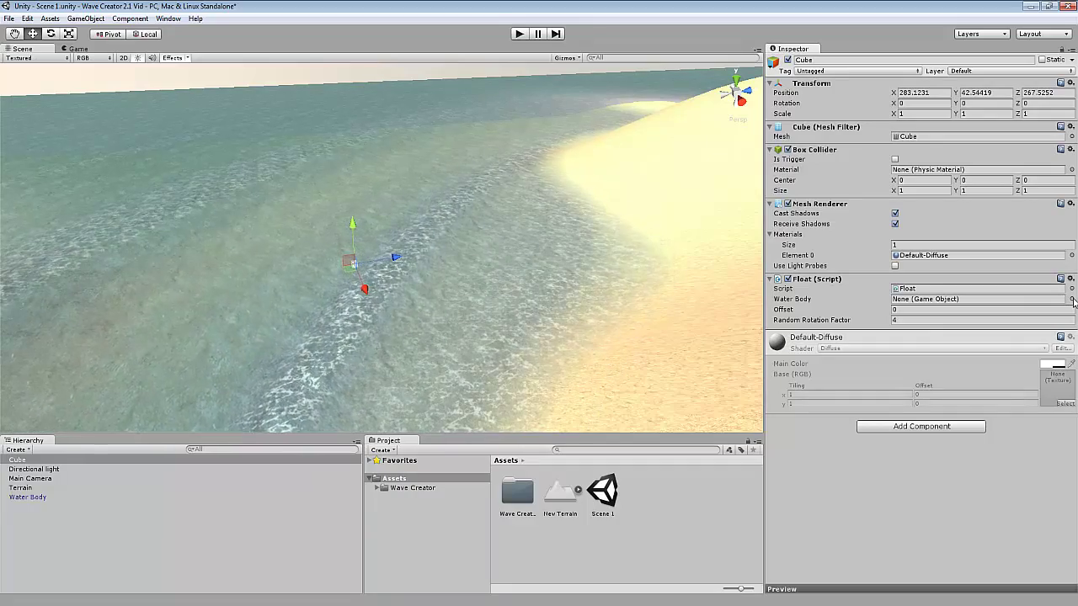
left_click(1072, 300)
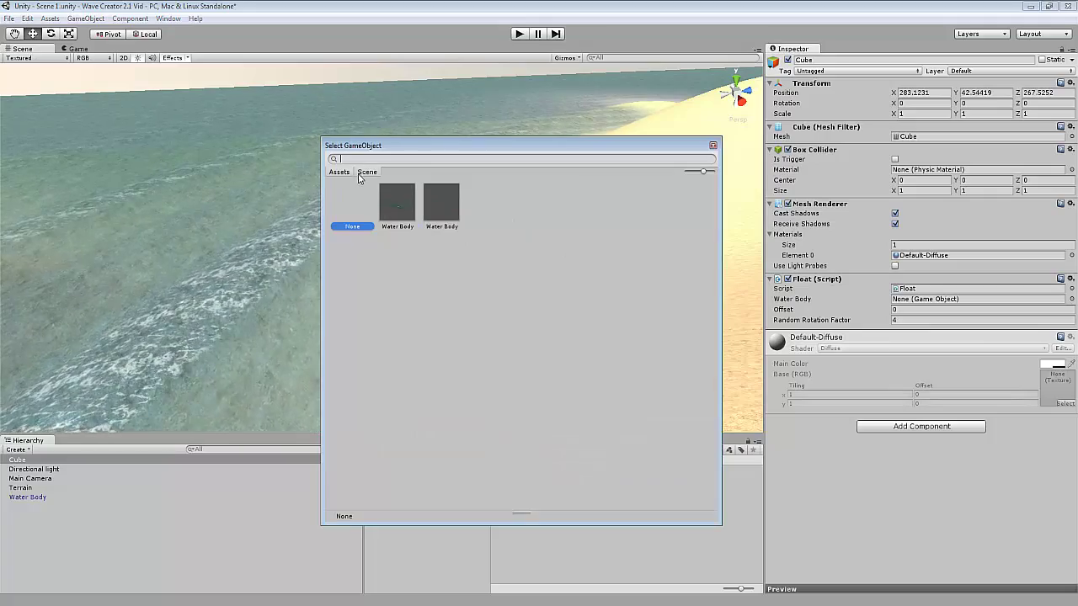
double_click(352, 229)
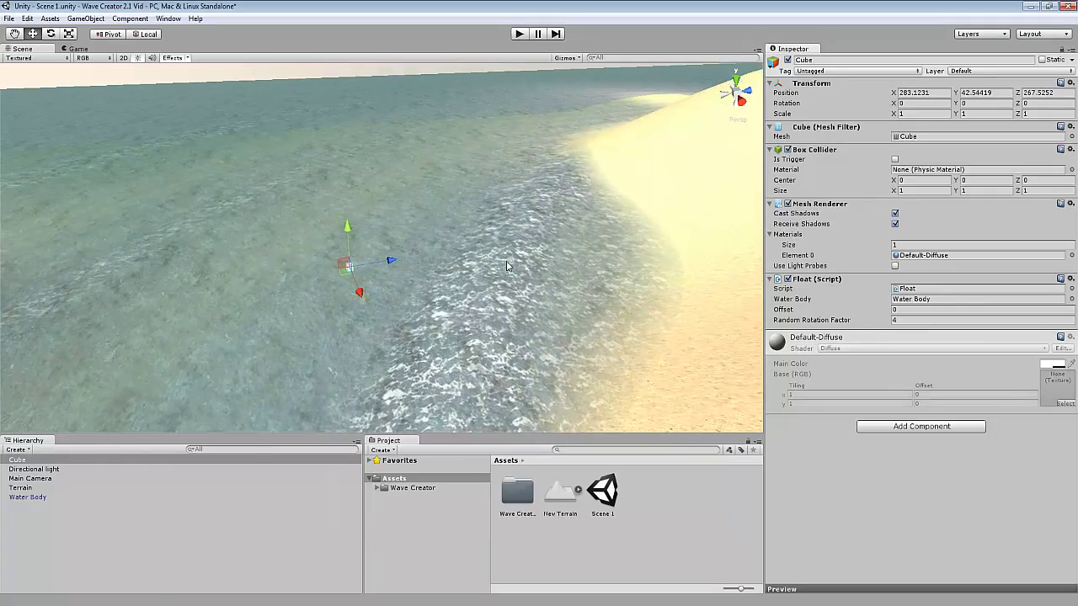
Step: Play the scene to check the floating cube, stop it, and move the cube closer to shore, to about X 300, Z 275
left_click(518, 34)
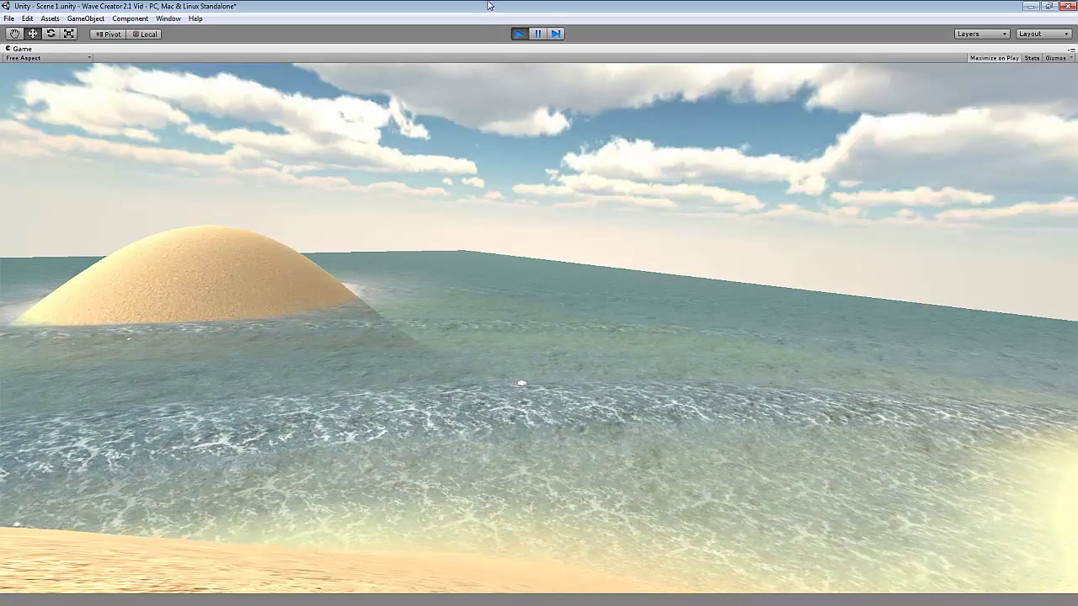
left_click(518, 34)
left_click_drag(394, 276, 442, 333)
key("f")
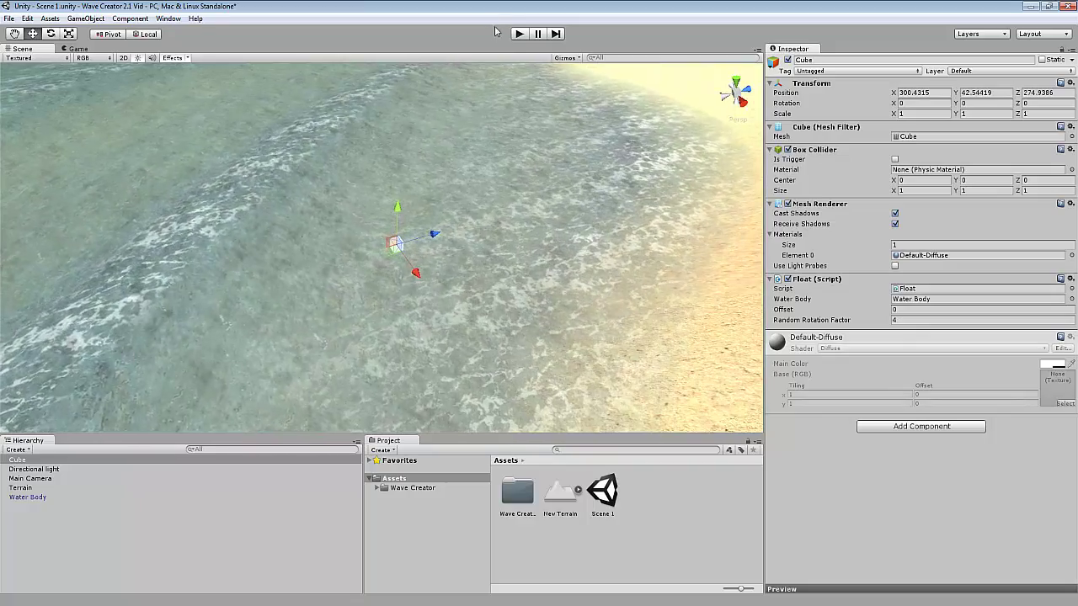
Step: Play the scene and try Float Offset values of 0.13 and -0.02 on the cube with the Inspector shown
key("ctrl+p")
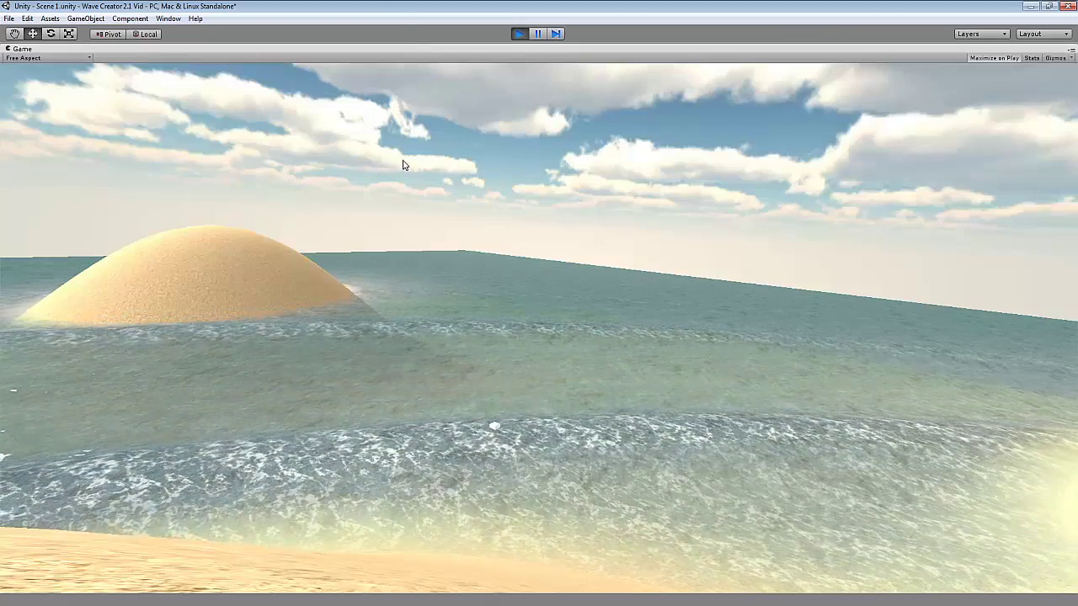
key("shift+space")
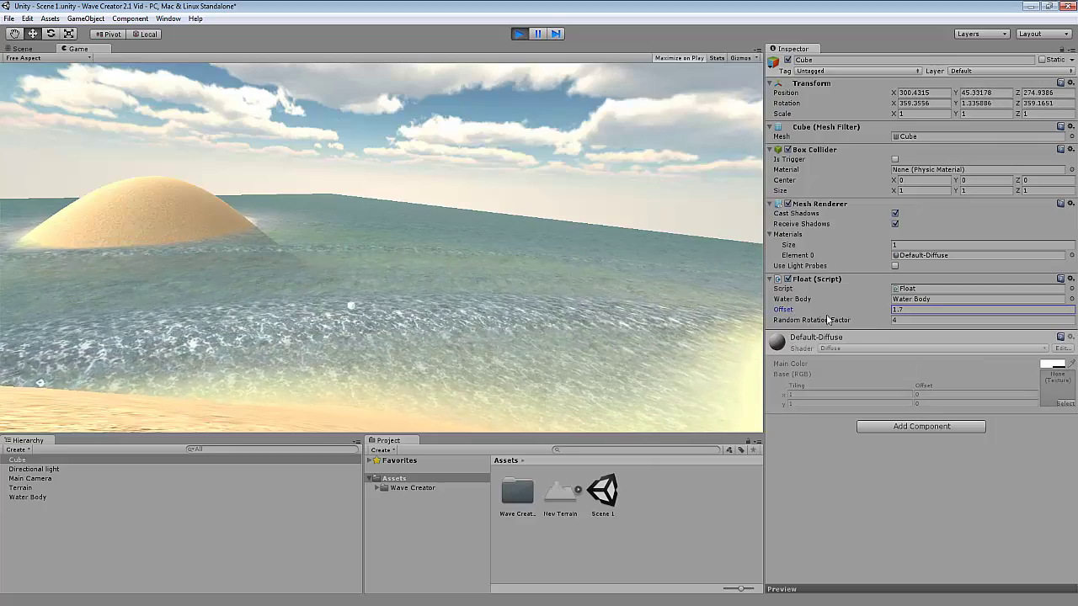
type("0.13")
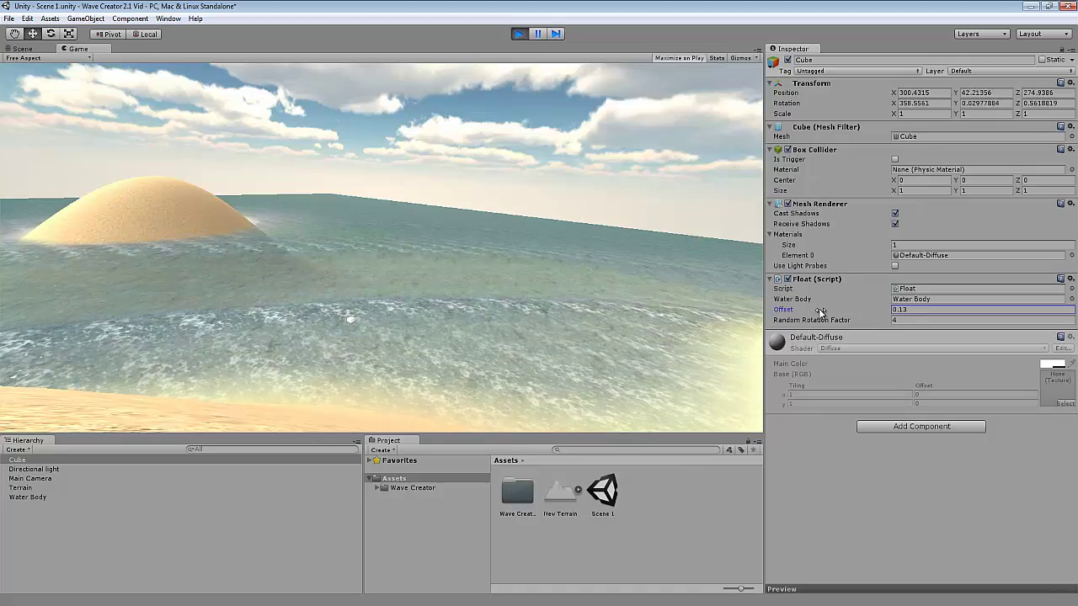
key("BackSpace")
key("BackSpace")
key("BackSpace")
key("BackSpace")
type("-0.03")
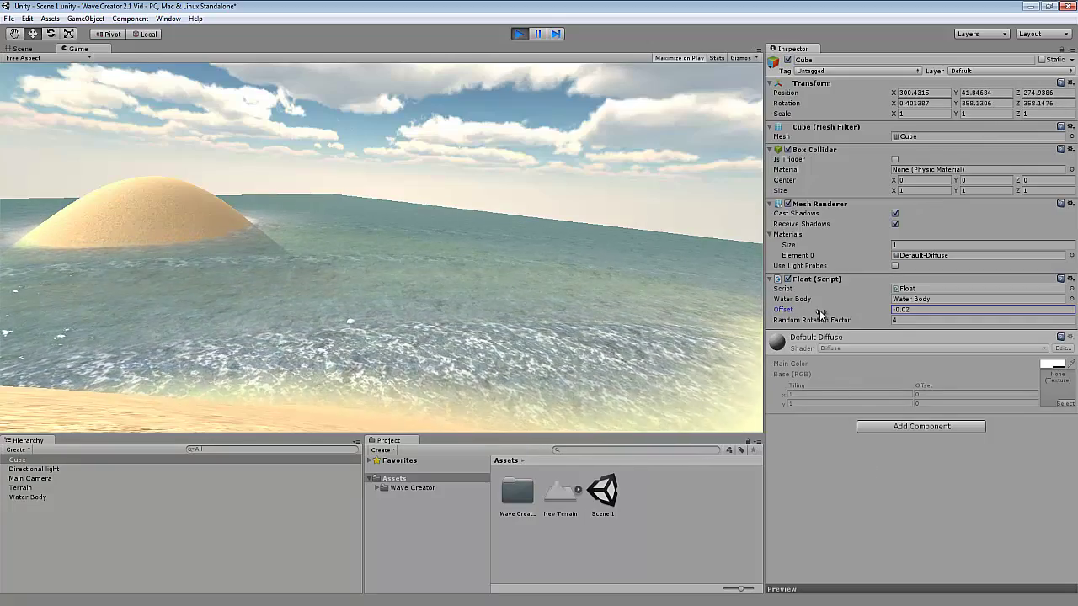
Step: Try a cube scale of 3 on all axes and Random Rotation Factors of 52.09 and 5.35, and stop the scene
left_click(918, 113)
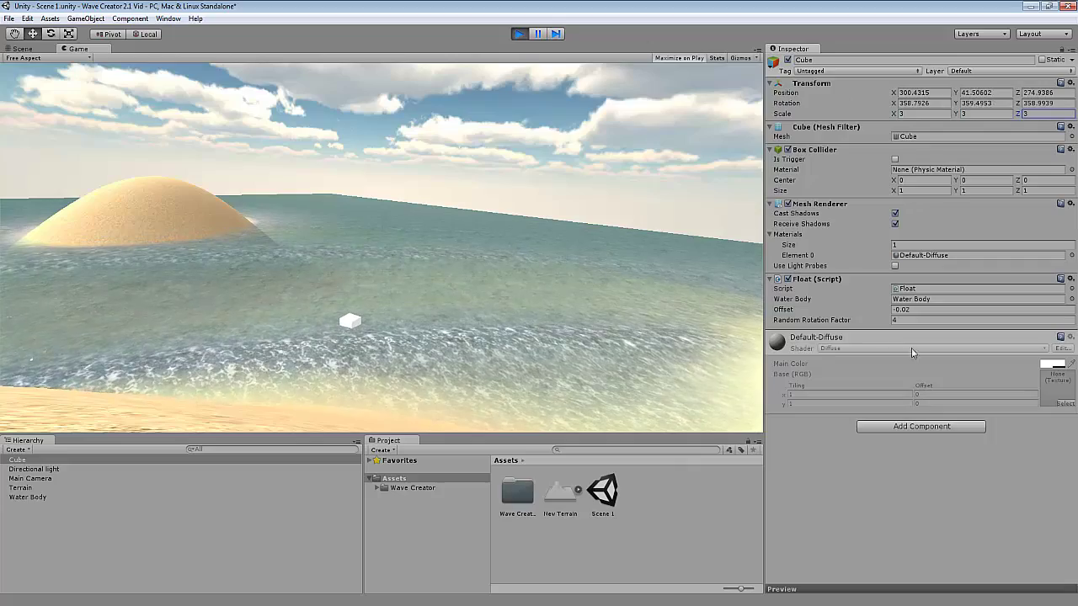
left_click_drag(861, 323, 965, 325)
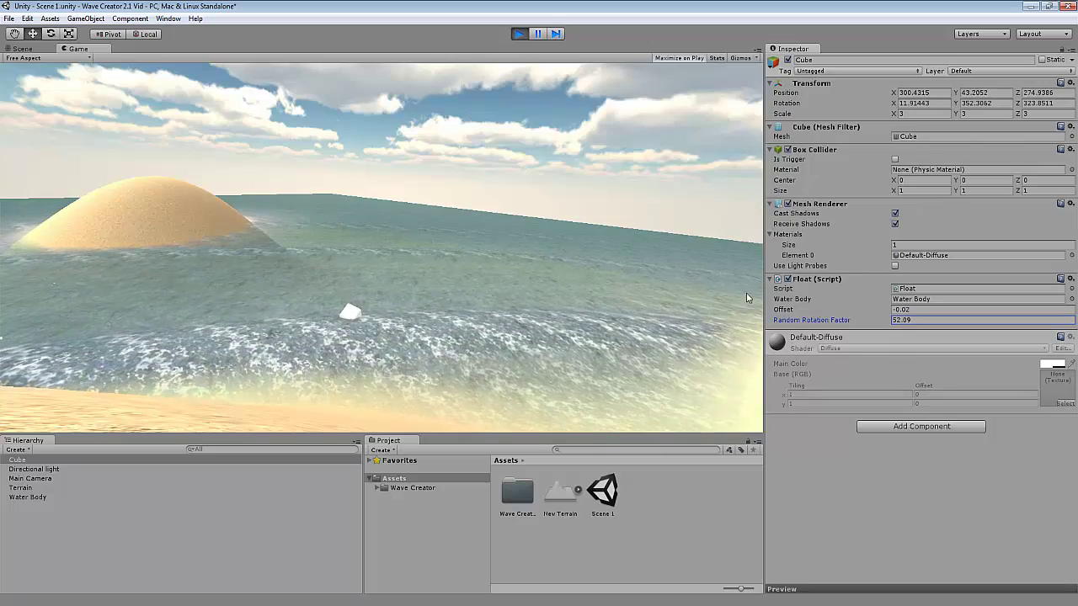
left_click_drag(883, 325, 625, 320)
left_click_drag(460, 335, 331, 336)
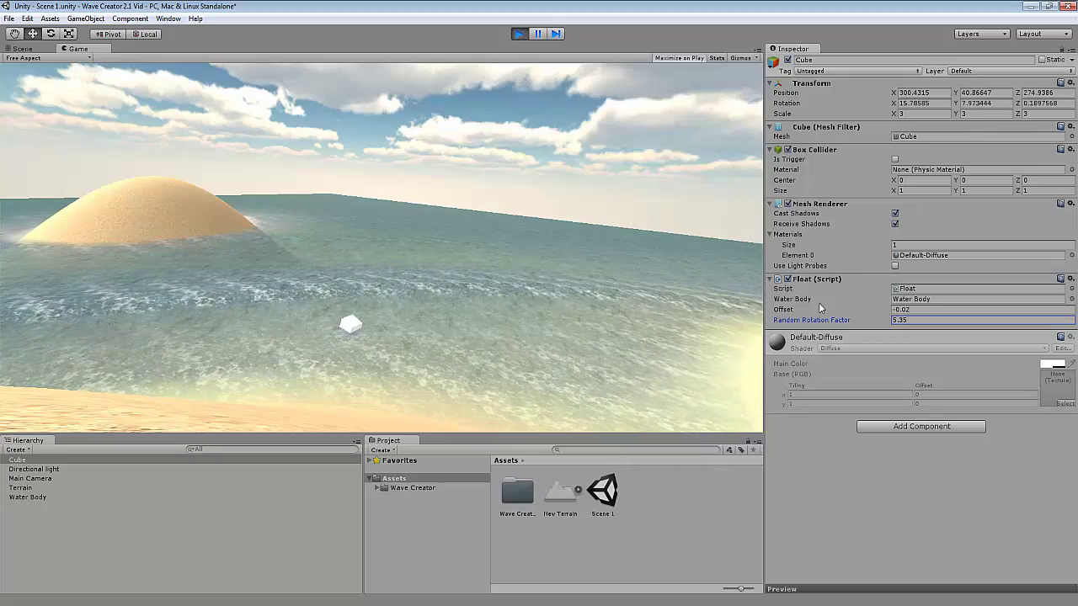
left_click(518, 35)
Step: Add the Submerged Effect script to the Main Camera and assign the scene's Water Body to it
scroll(581, 244, "down", 8)
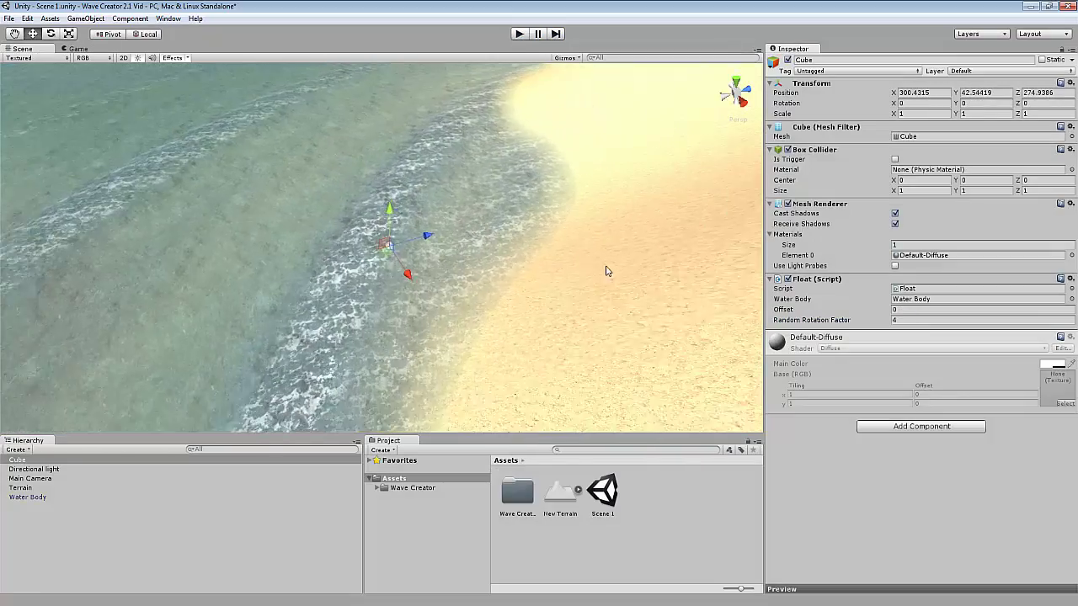
left_click(617, 273)
right_click_drag(438, 341, 41, 412)
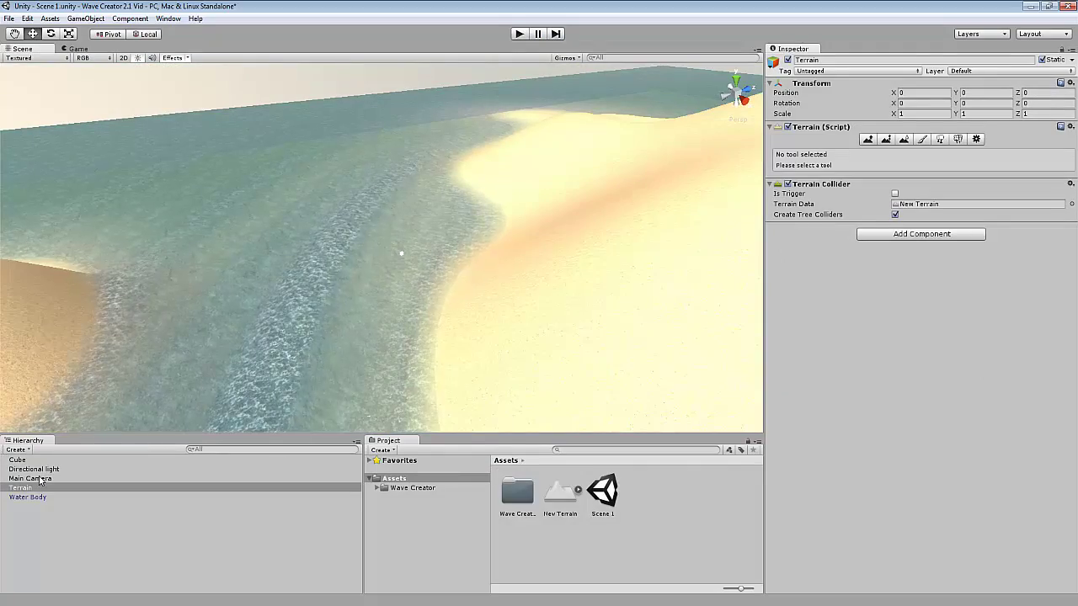
scroll(731, 308, "up", 2)
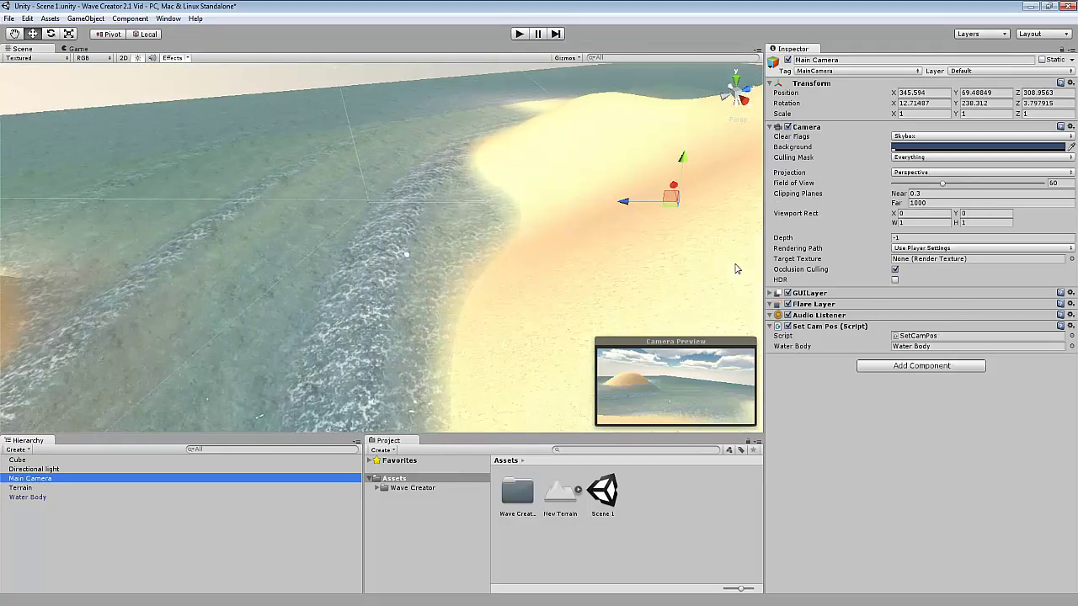
scroll(659, 295, "down", 2)
left_click(770, 328)
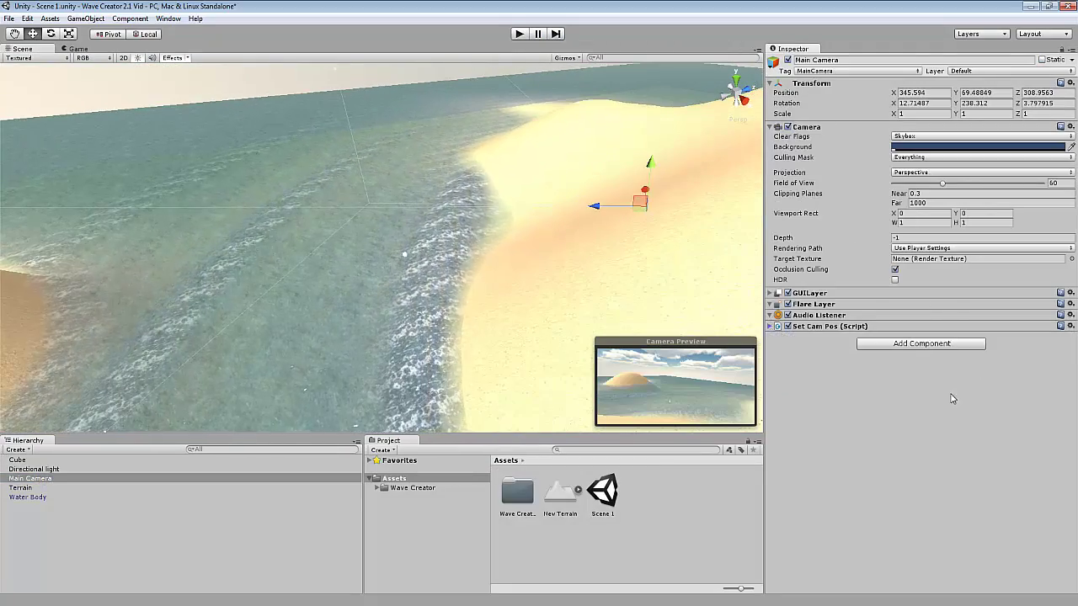
left_click(902, 345)
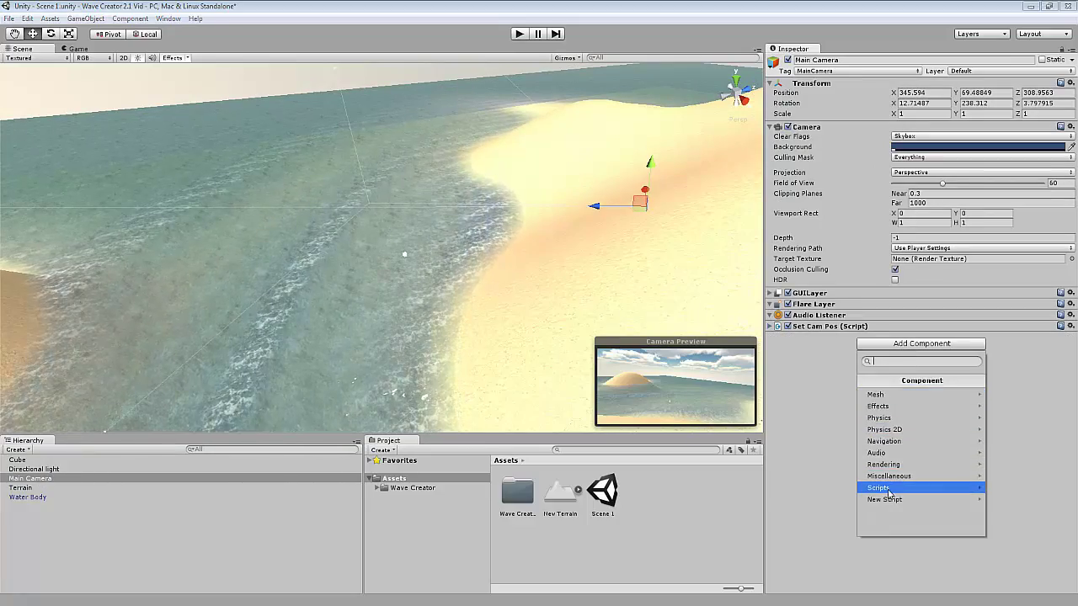
left_click(895, 418)
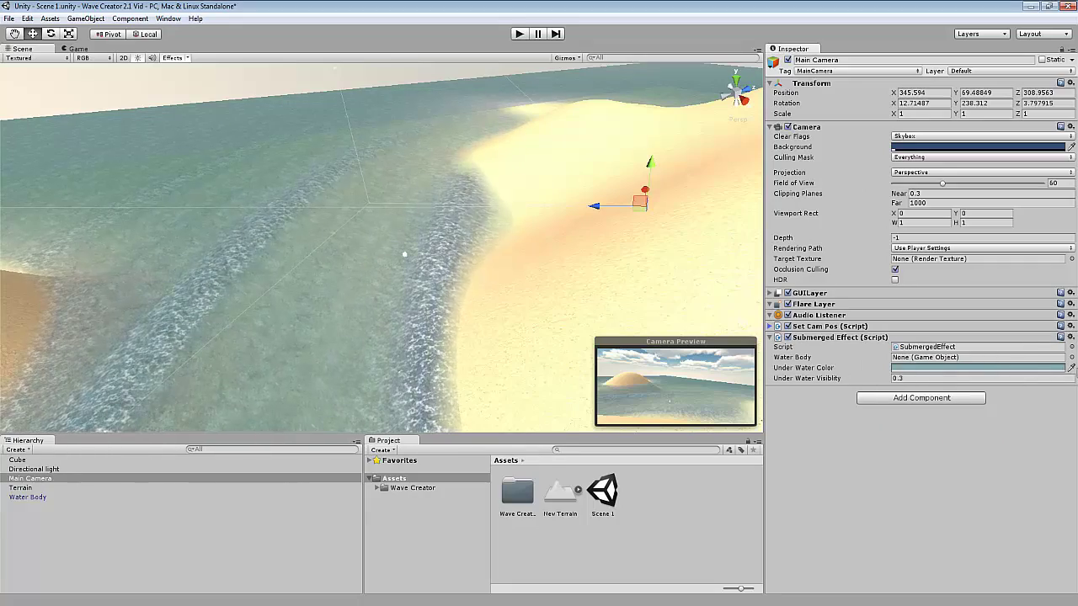
left_click(1071, 357)
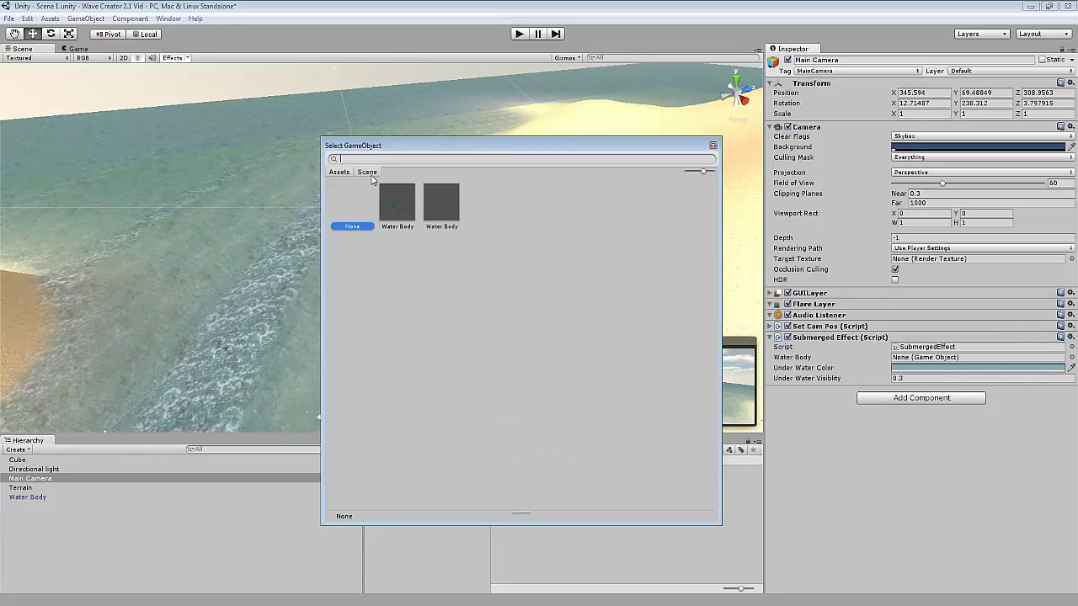
double_click(354, 229)
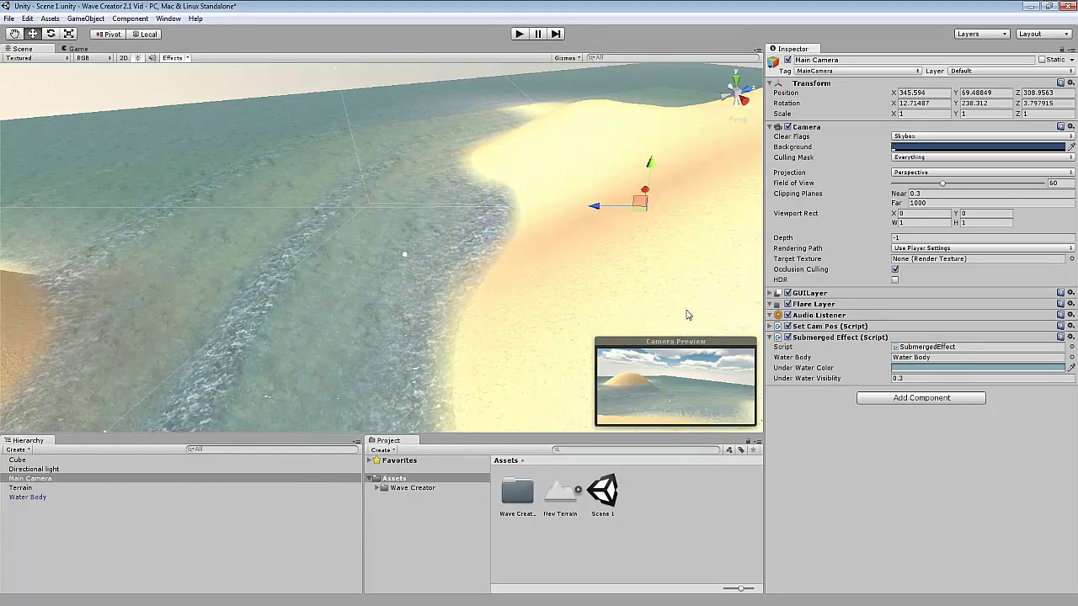
Step: Move the Main Camera down to the water surface near the cube, to about X 277, Y 43.5, Z 267
scroll(654, 205, "up", 2)
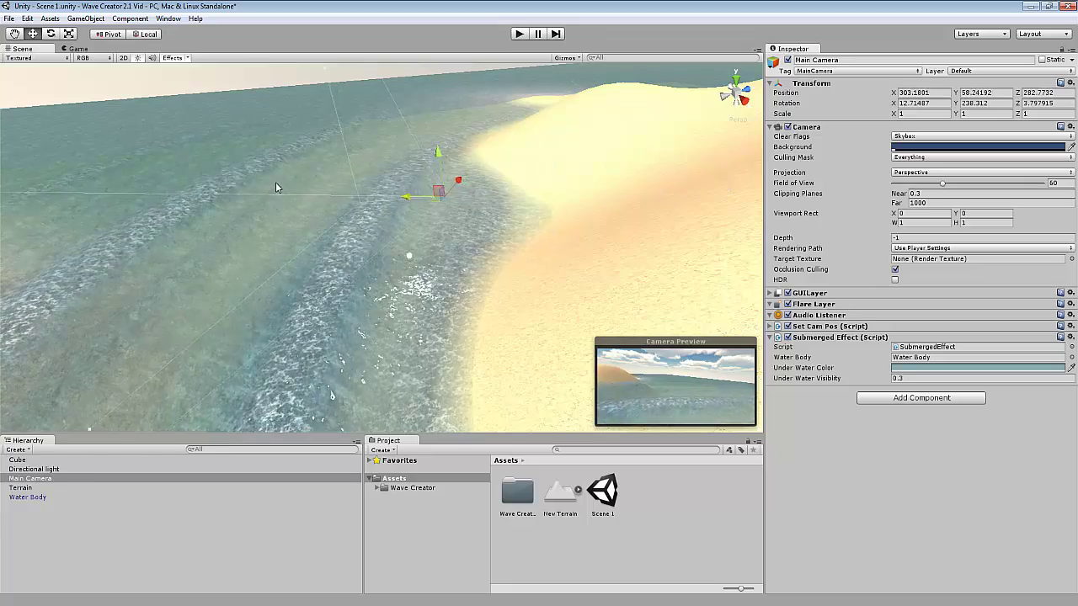
left_click_drag(1072, 186, 353, 215)
scroll(352, 214, "up", 5)
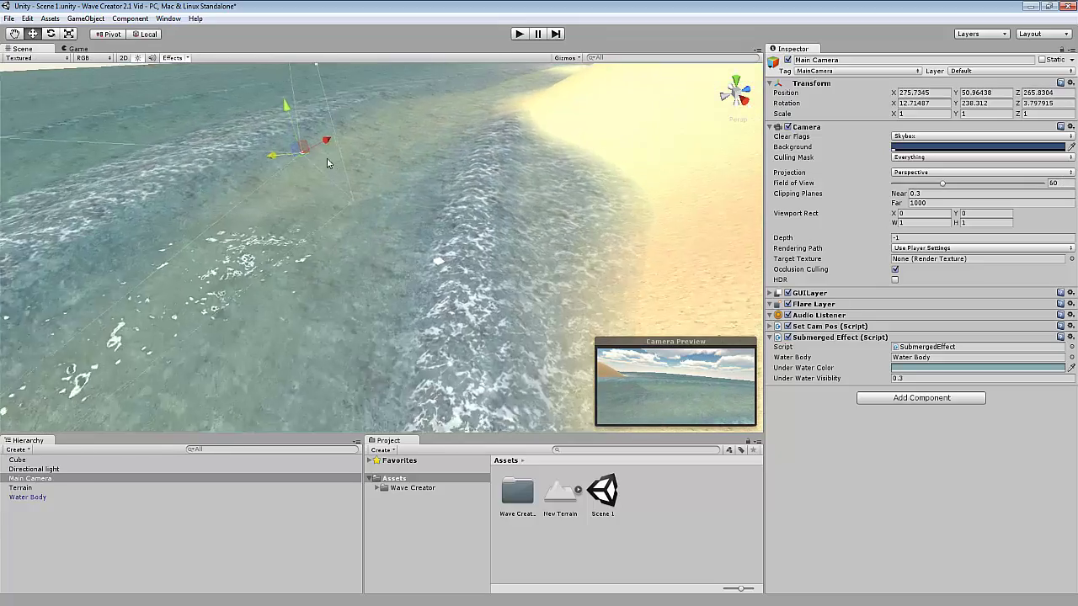
left_click_drag(281, 115, 286, 169)
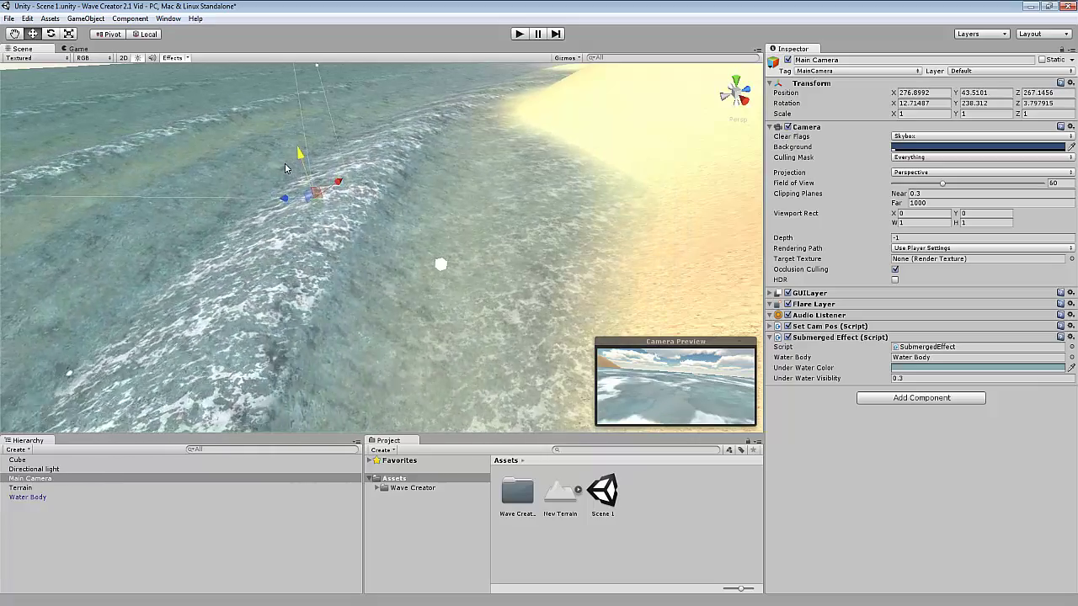
left_click_drag(387, 155, 405, 138, "alt")
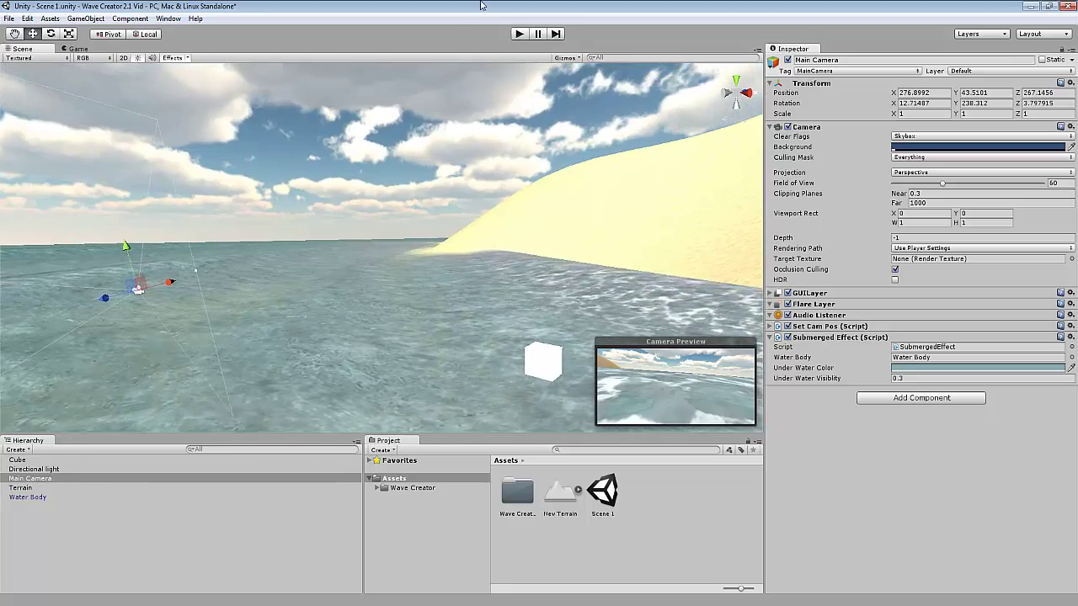
Step: Play the scene with the Inspector shown and lower the Main Camera under the water to Y 39.31
left_click(521, 34)
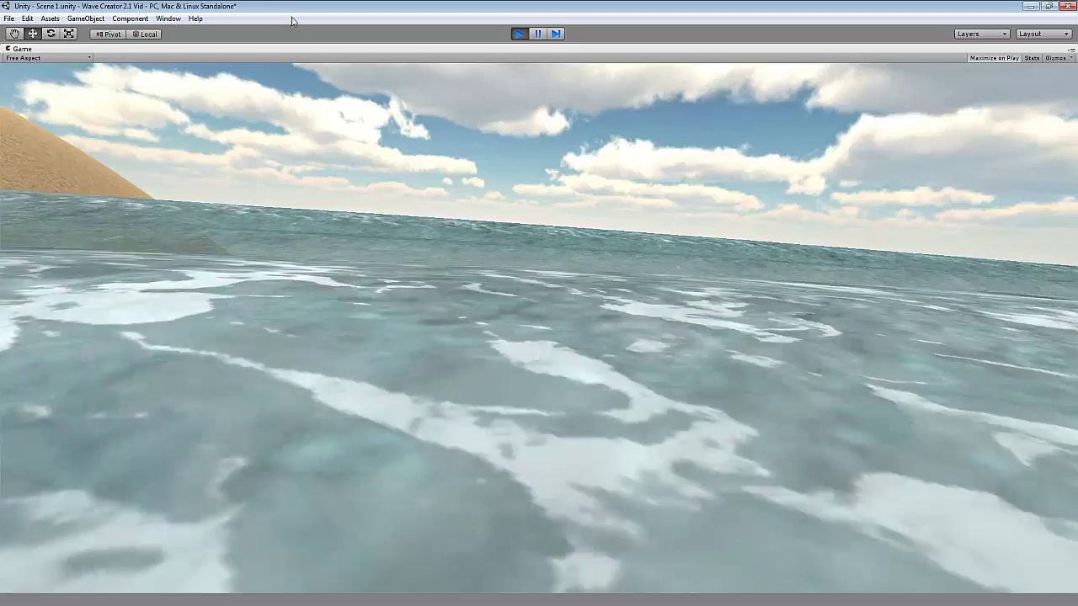
key("shift+space")
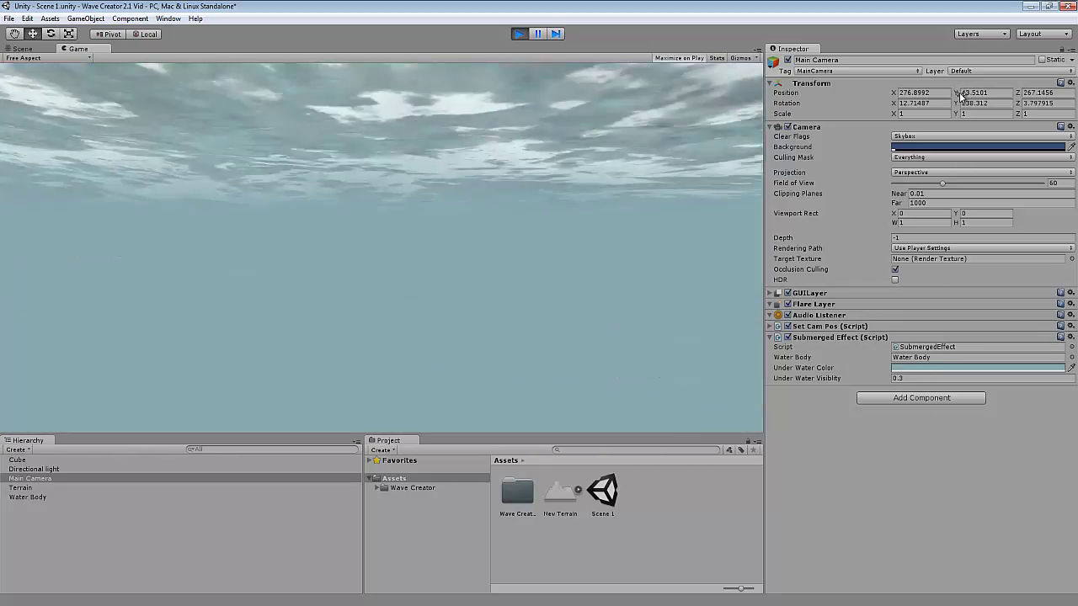
left_click_drag(958, 94, 876, 100)
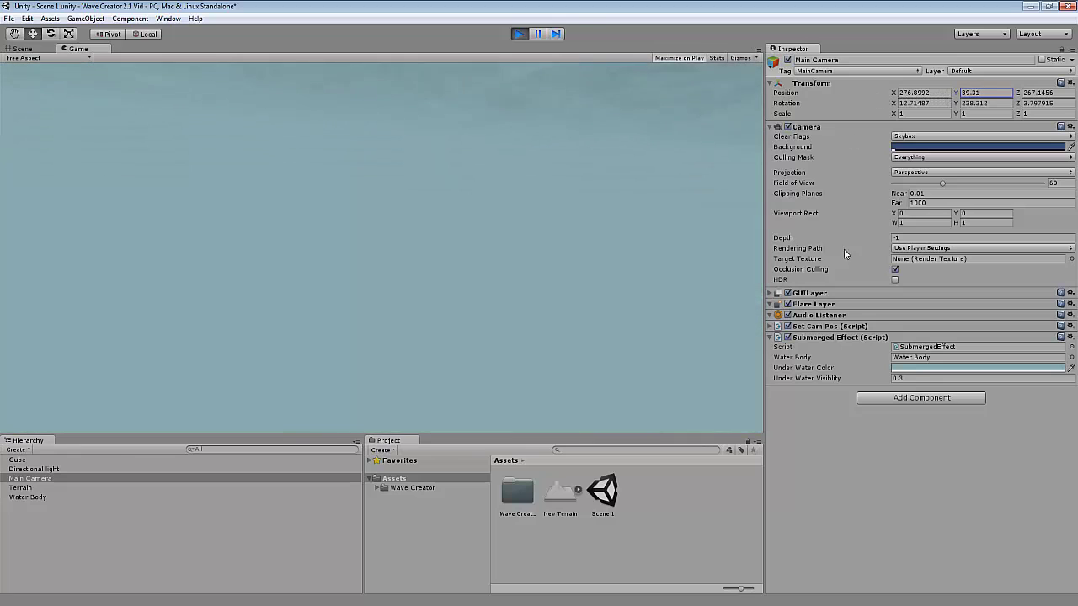
Step: Try an Under Water Color of RGB 75, 154, 172 on the Submerged Effect and raise the Main Camera to Y 41.2
left_click(918, 369)
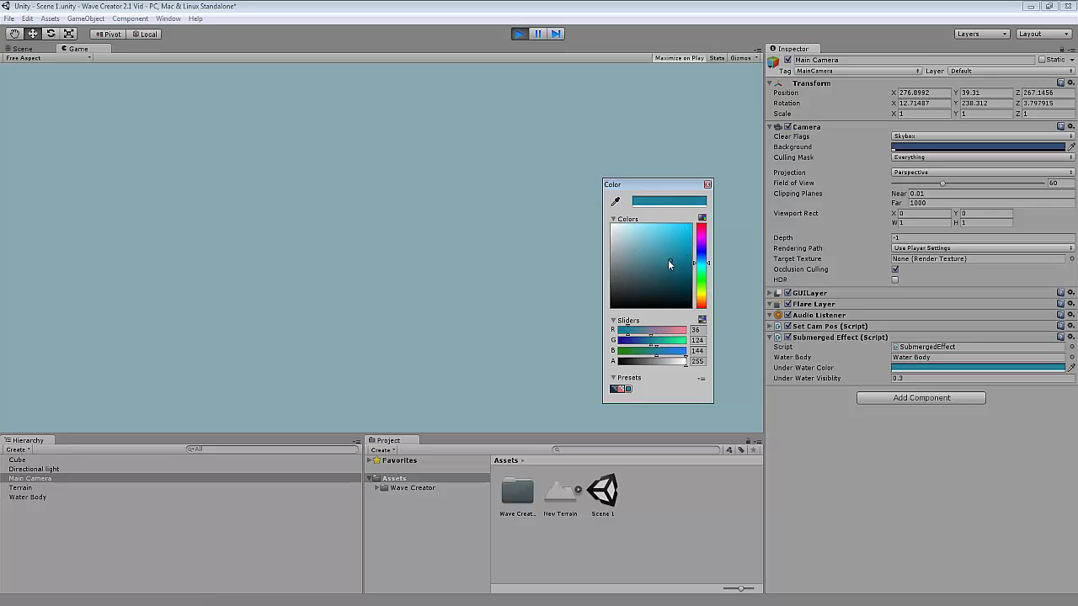
left_click(707, 185)
left_click_drag(962, 99, 965, 95)
left_click_drag(963, 98, 943, 93)
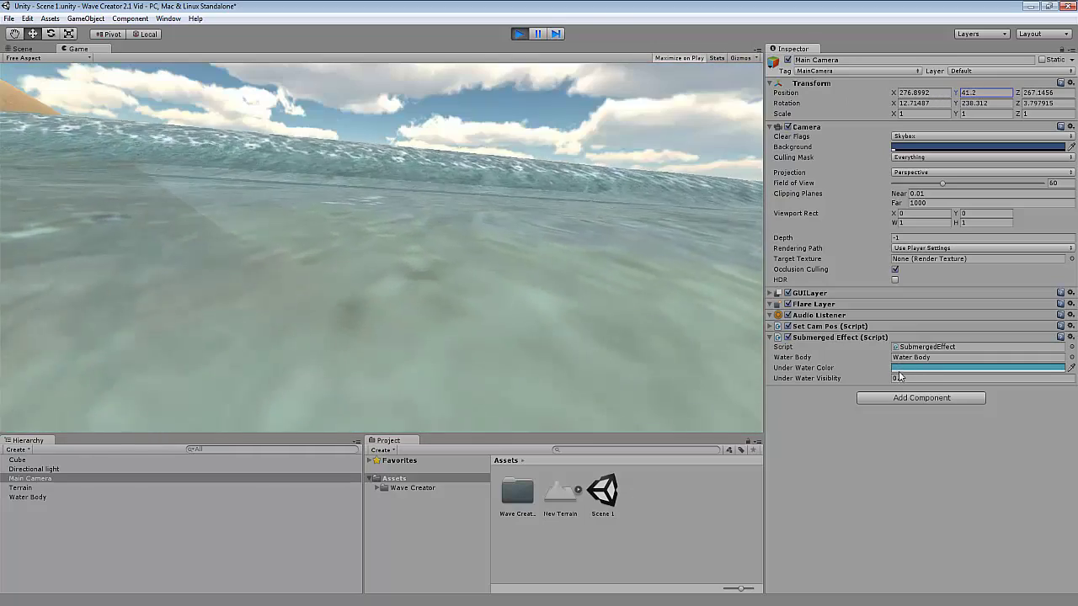
left_click(910, 368)
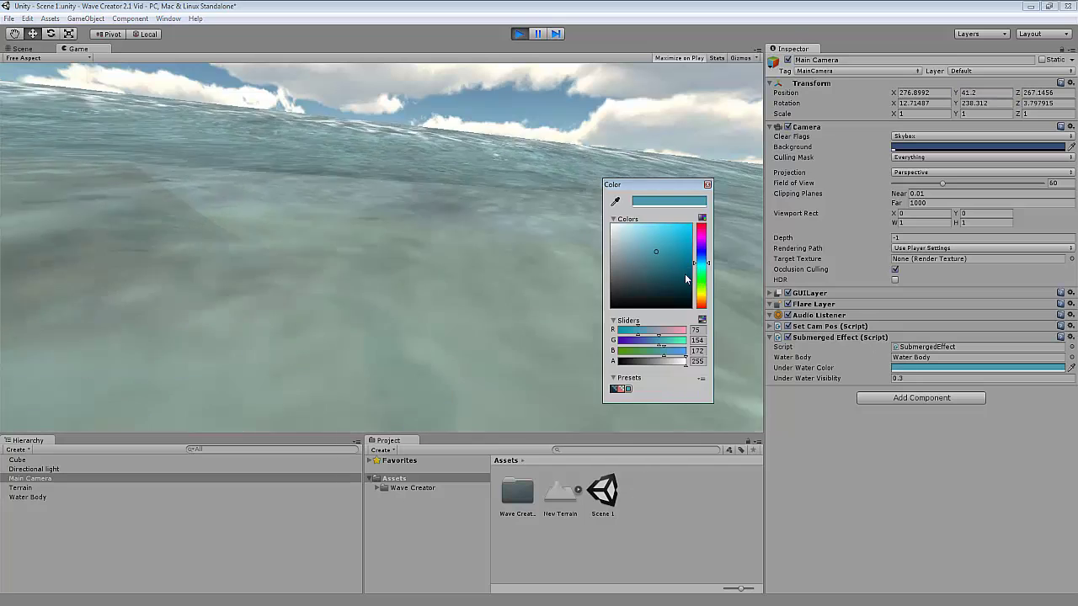
left_click(707, 184)
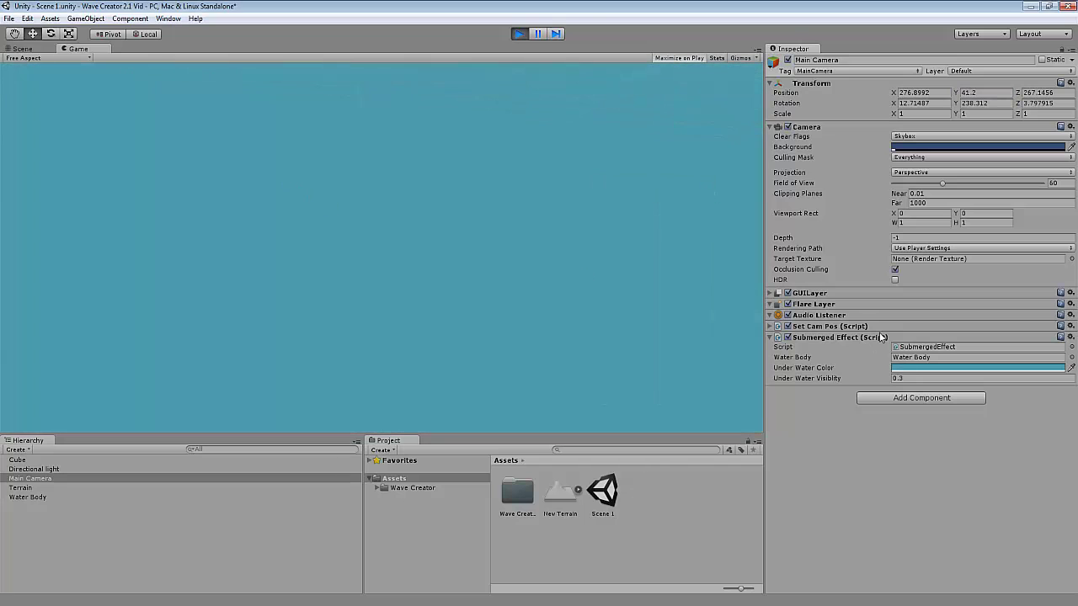
left_click(922, 367)
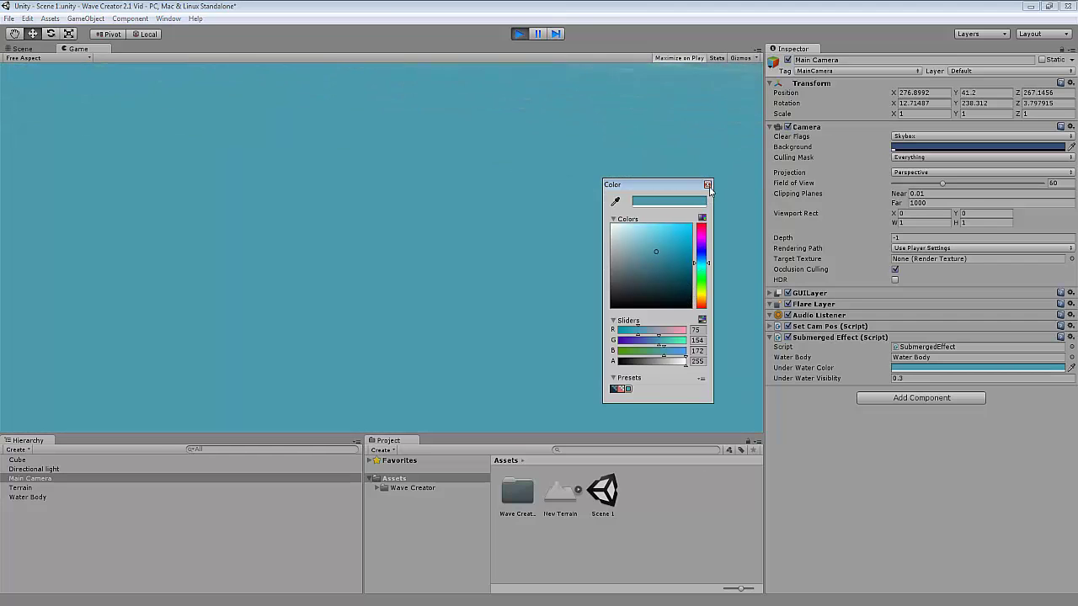
left_click(707, 184)
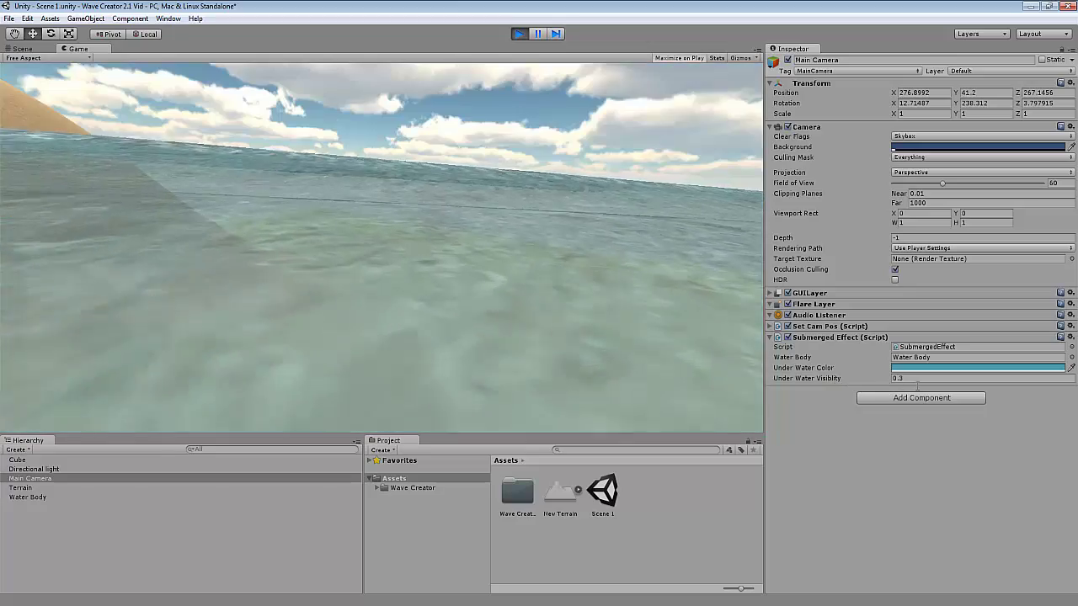
Step: Try an Under Water Visiblity of 0.04 on the Submerged Effect and stop the scene
left_click(926, 369)
left_click(929, 378)
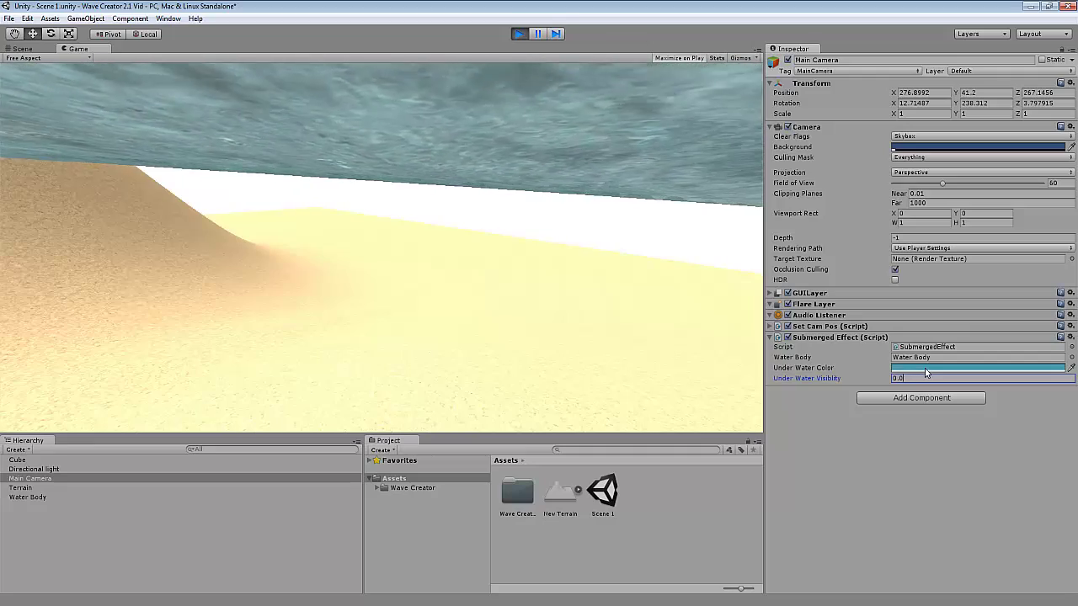
type("0.04")
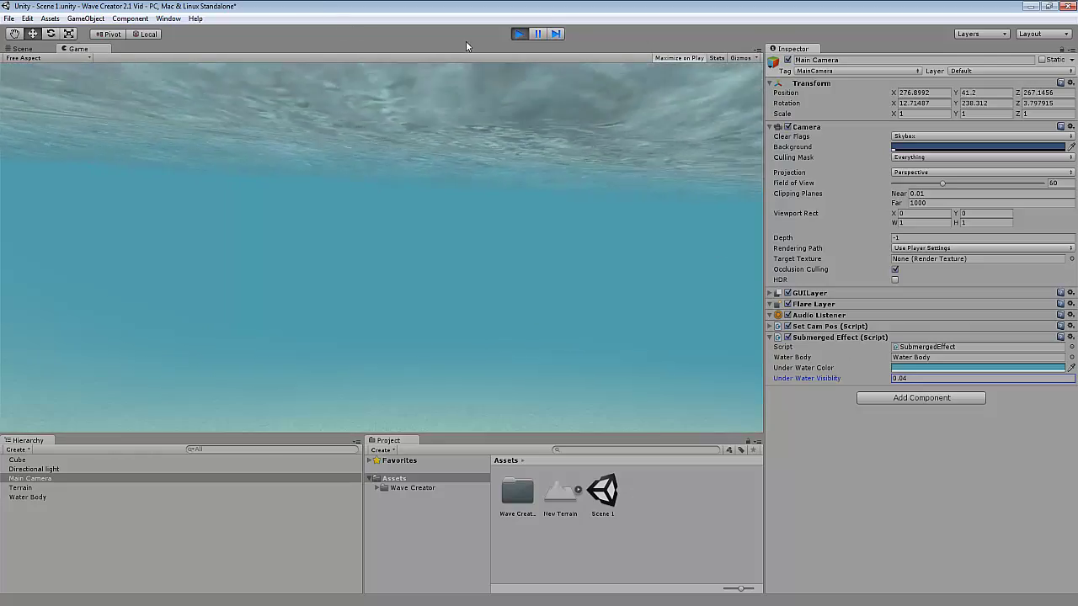
left_click(519, 34)
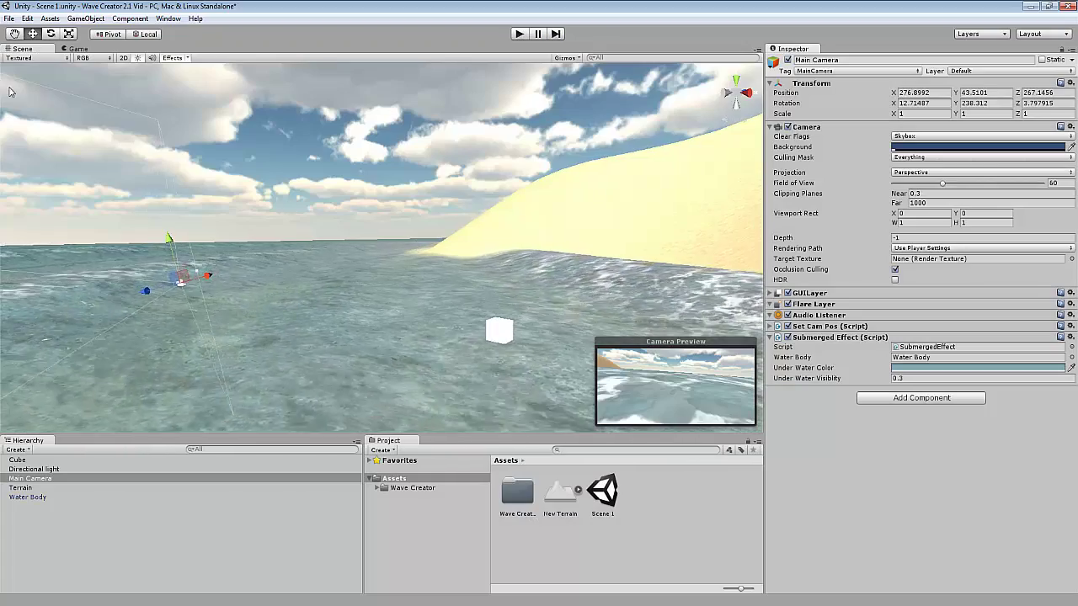
left_click_drag(404, 210, 429, 312, "alt")
scroll(430, 310, "down", 6)
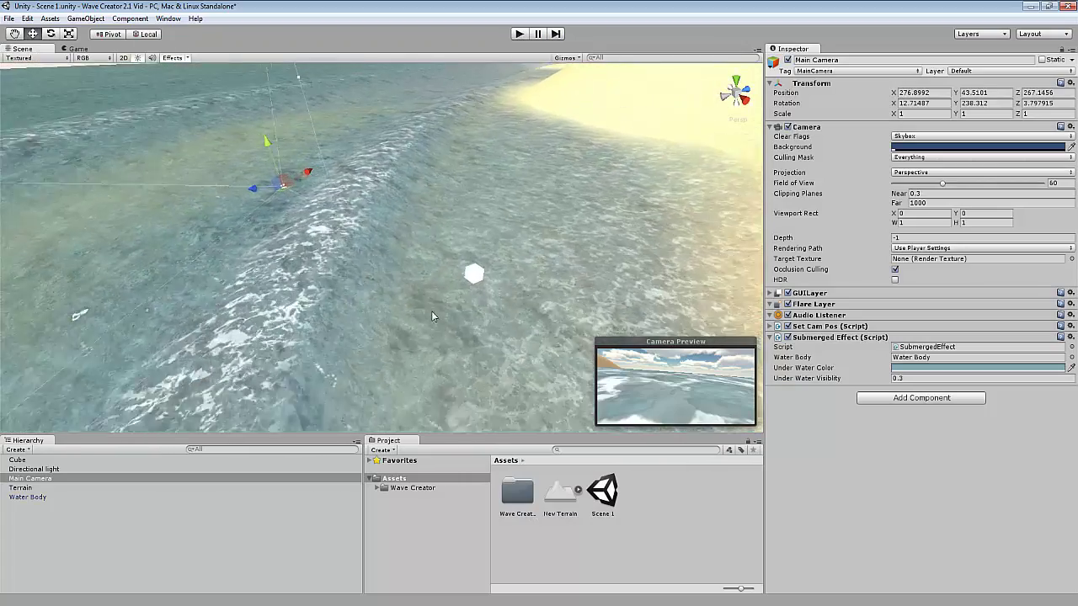
left_click_drag(331, 313, 373, 361, "alt")
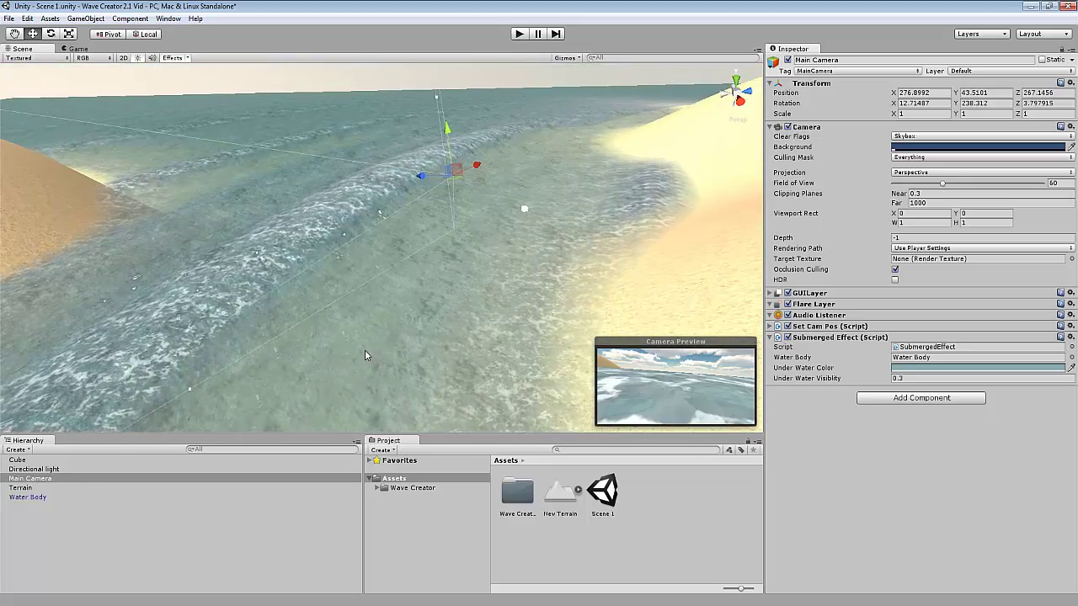